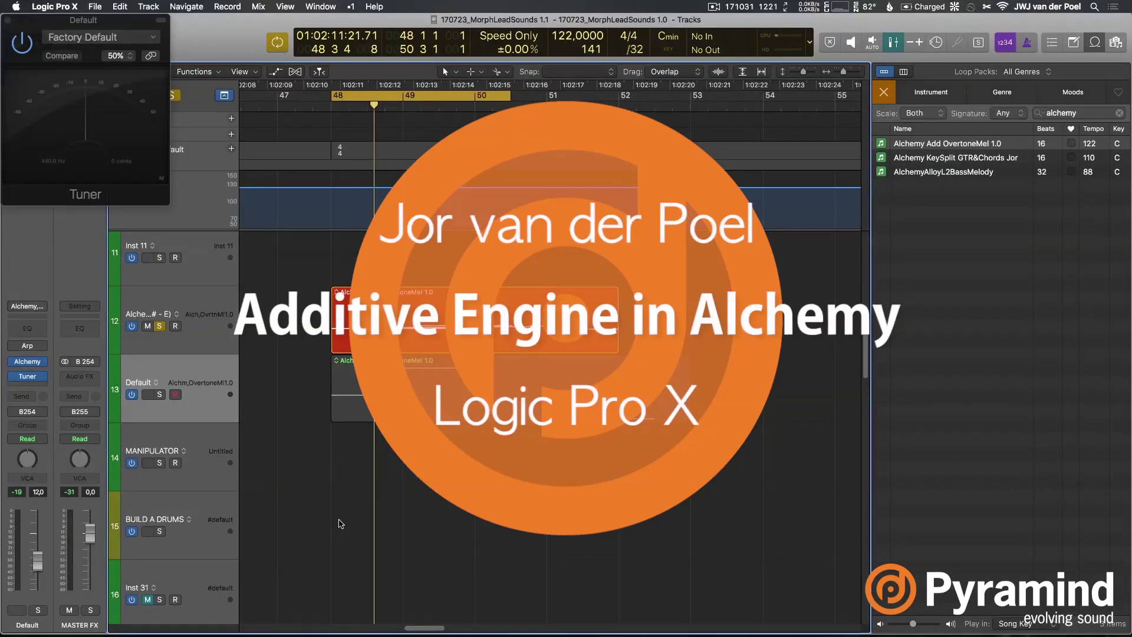
Select track 12, zoom in, play the OvertoneMel 1.0 melody, and show its notes in the Piano Roll.
left_click(206, 319)
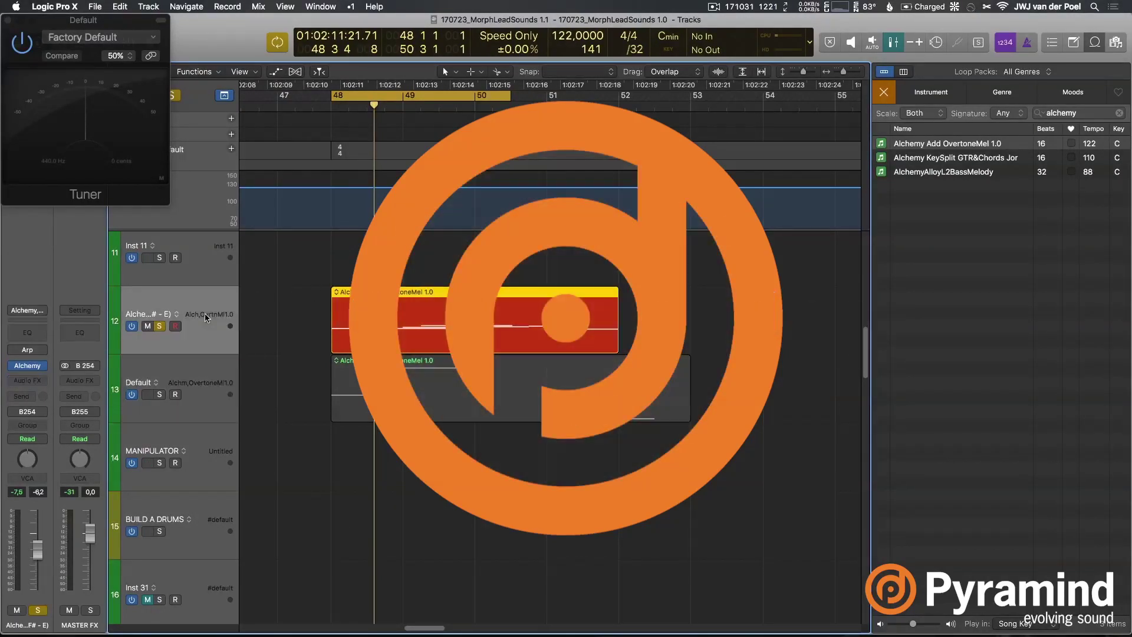
key("super+Right")
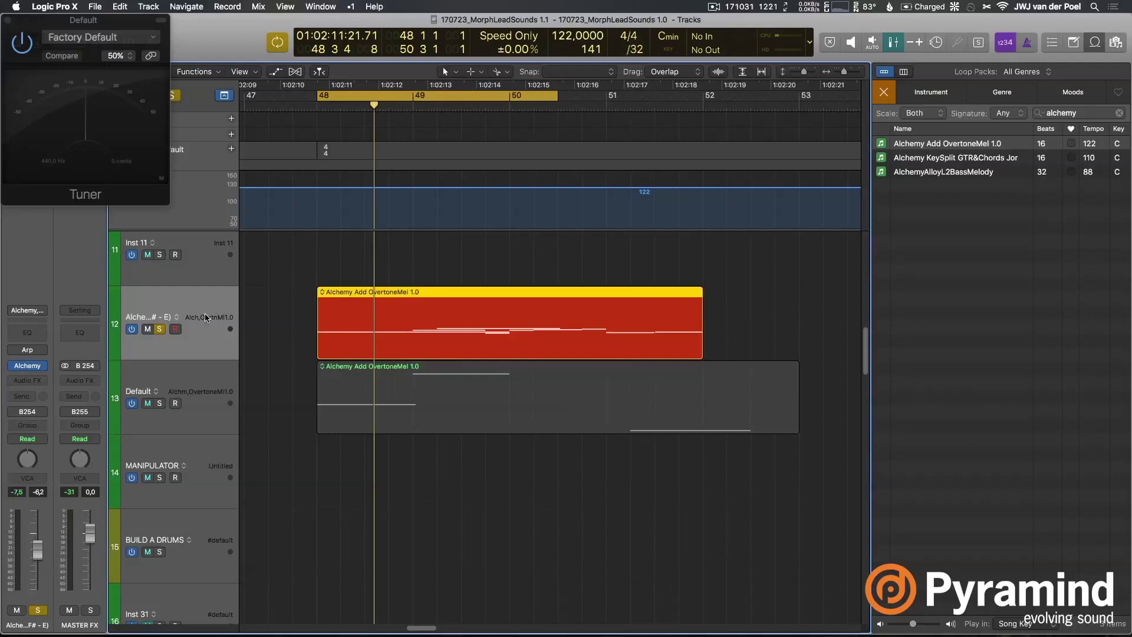
key("space")
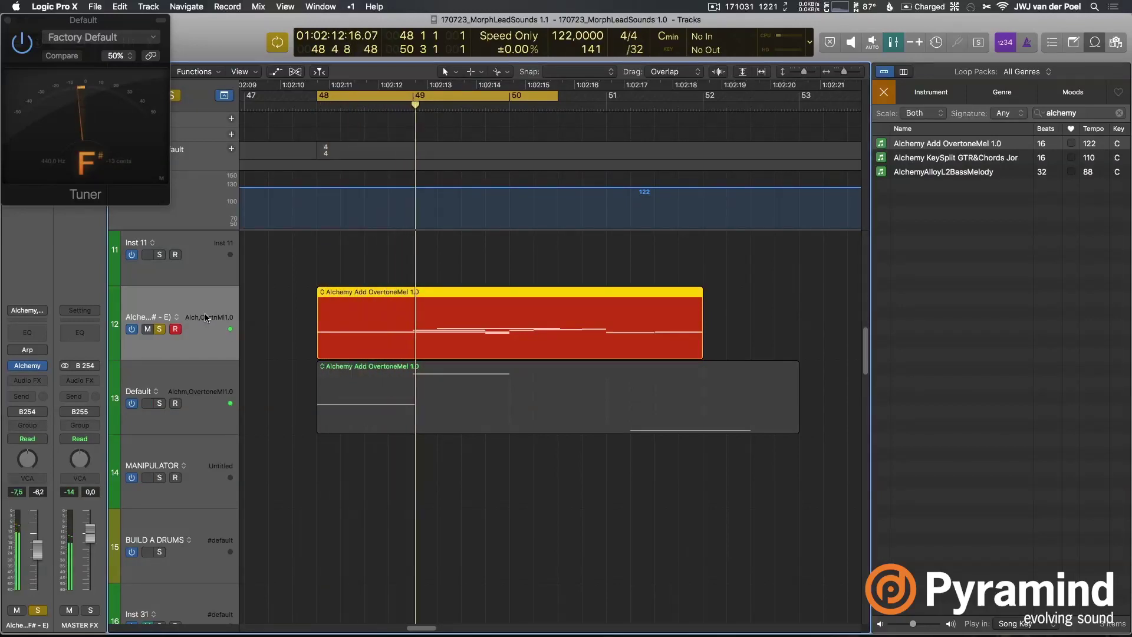
key("e")
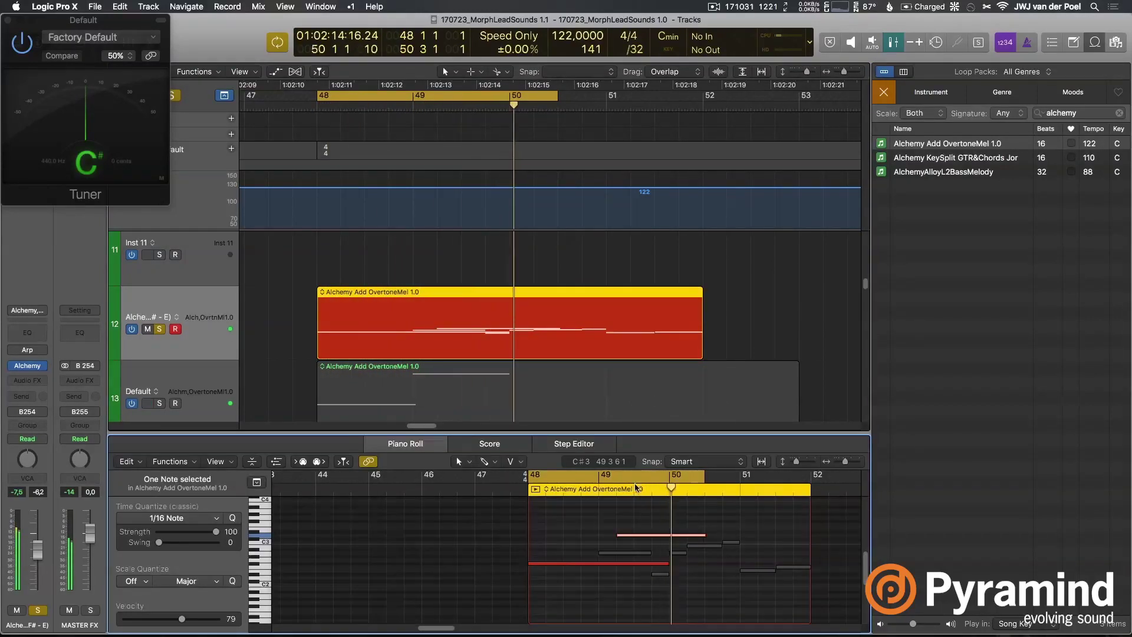
Select the OvertoneMel melody notes and close the Piano Roll editor.
left_click(636, 487)
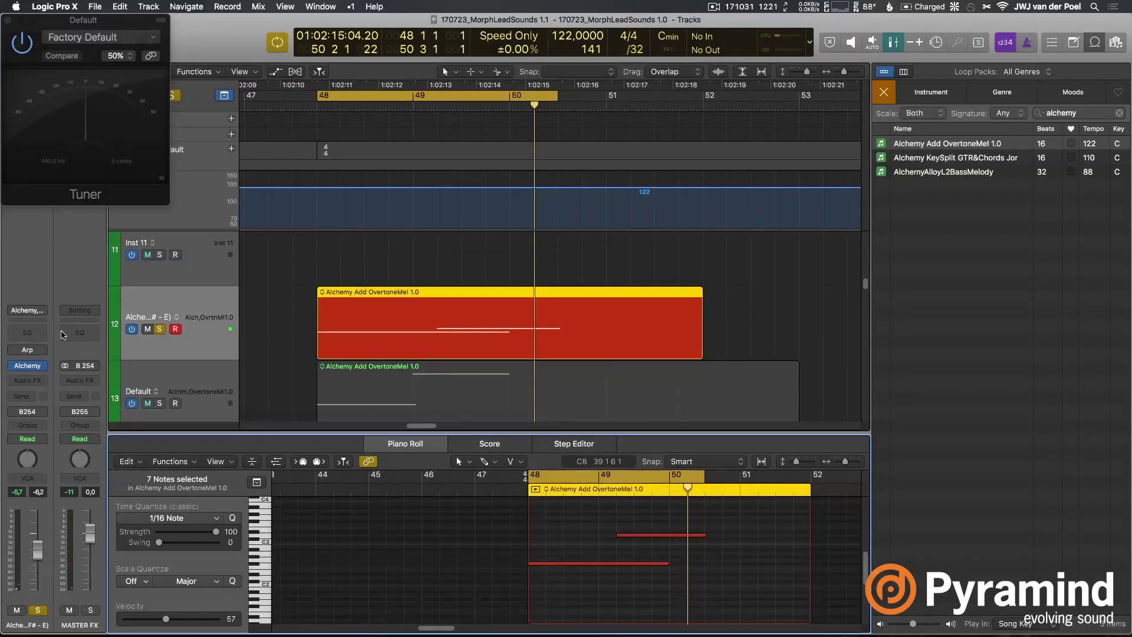
key("e")
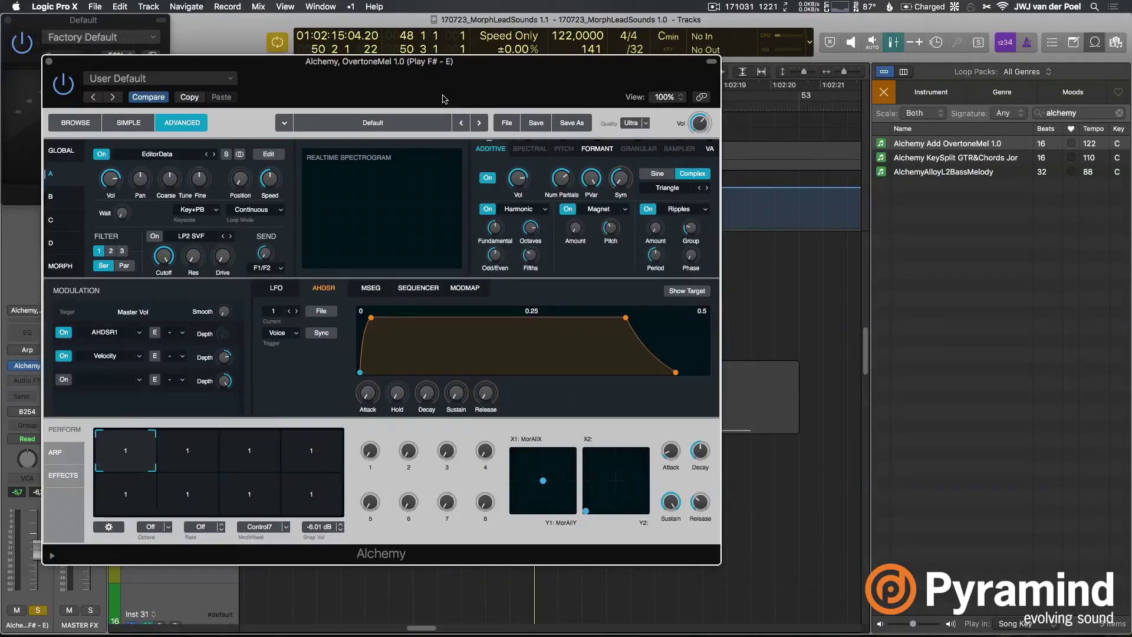
Move the Alchemy window aside and show the Global view, Acoustic Reverb effects and Source A settings.
left_click_drag(444, 99, 586, 85)
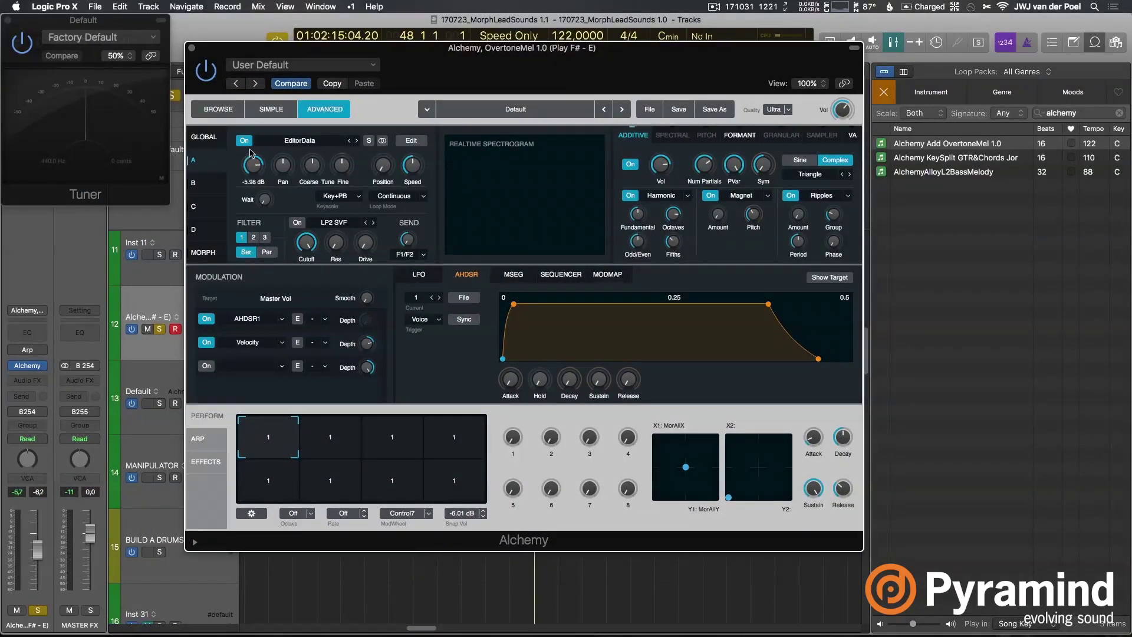
left_click(211, 138)
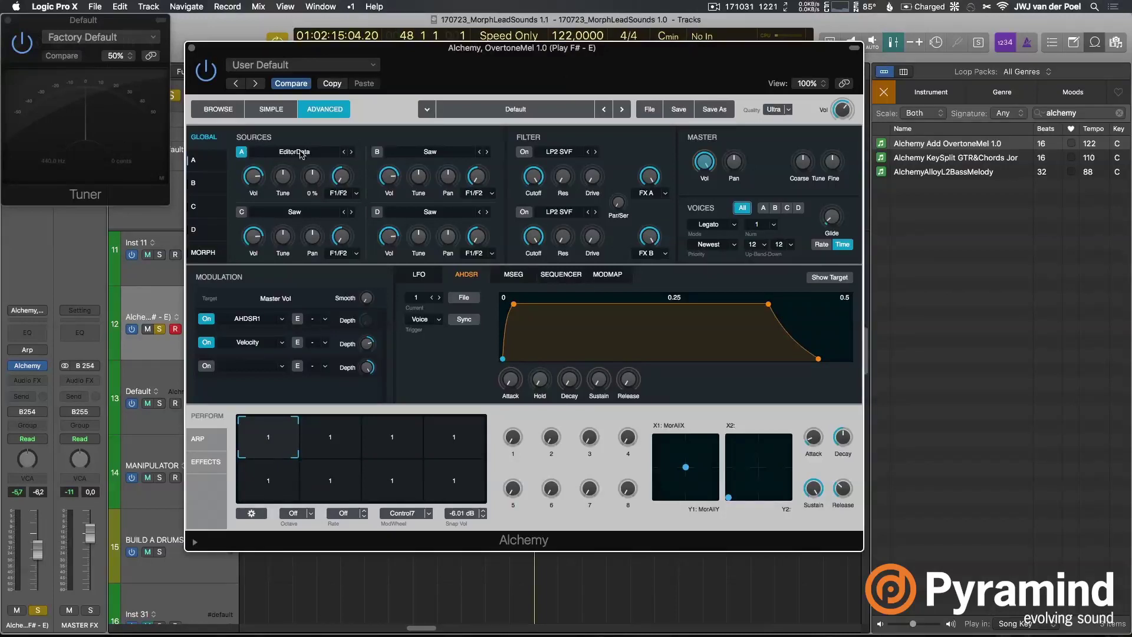
left_click(210, 462)
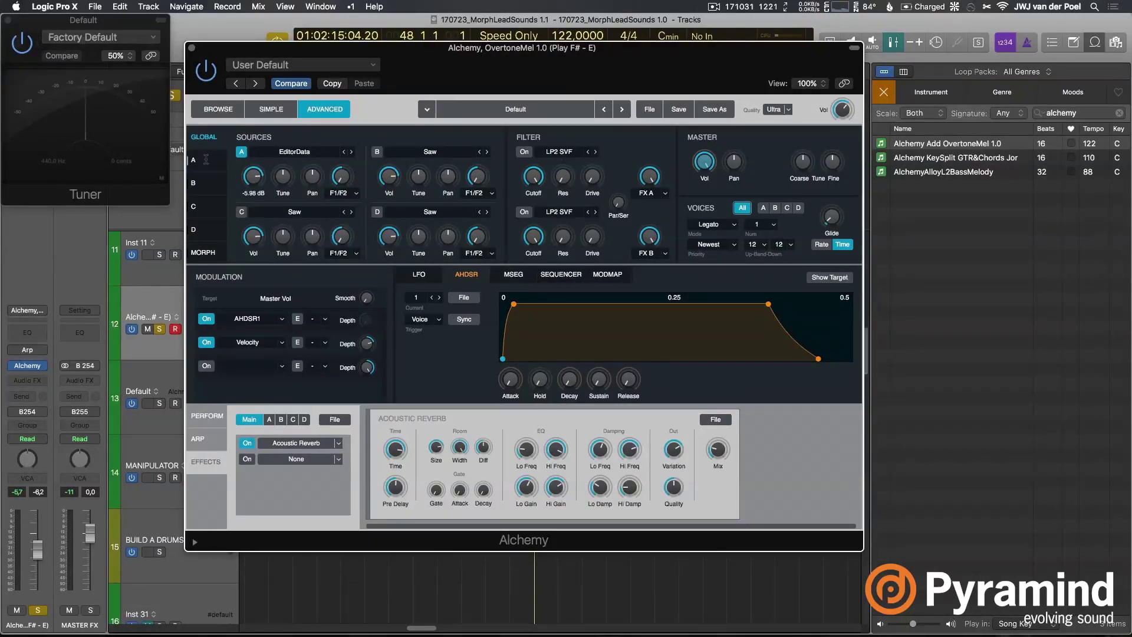
left_click(206, 159)
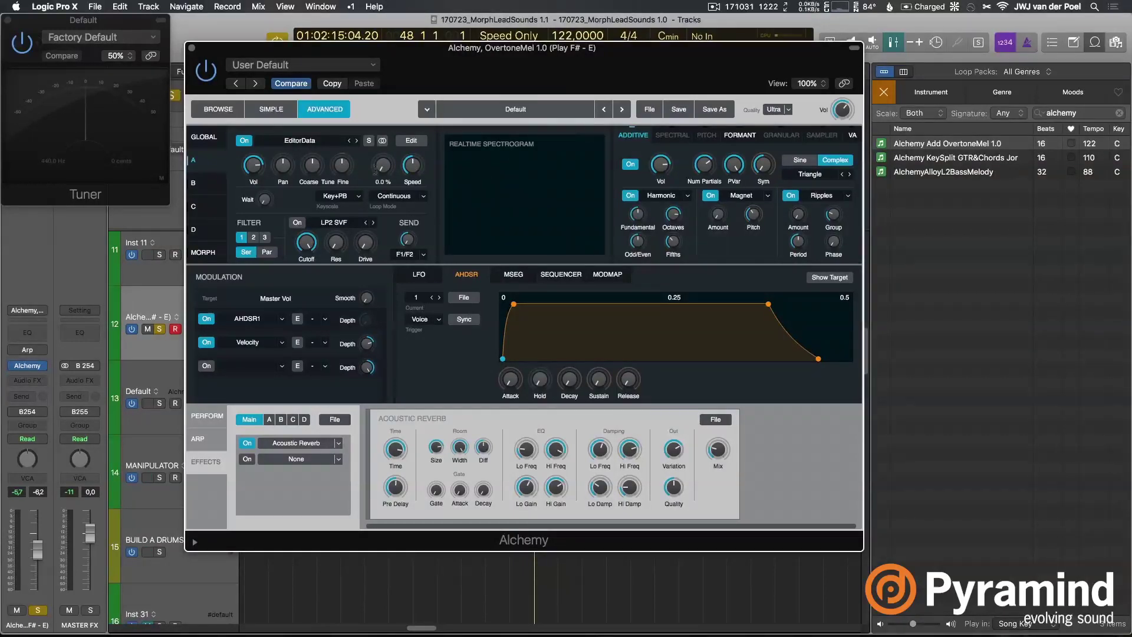
Disable Source A's MSEG2 and LFO1 modulations, switch Magnet off, and set the additive engine to Sine.
left_click(763, 165)
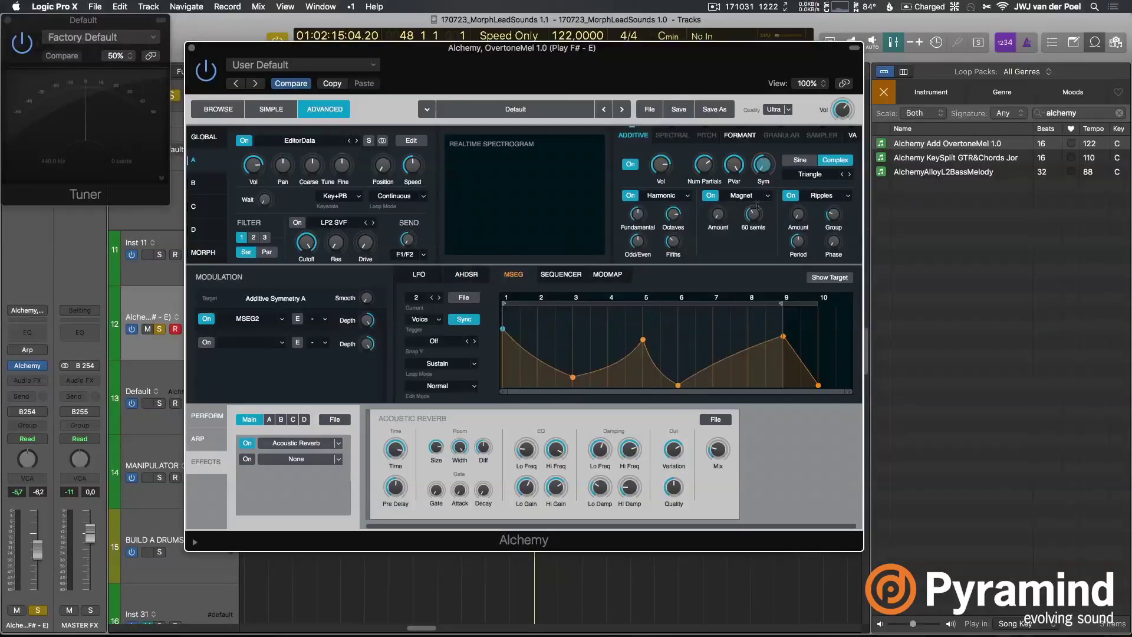
left_click(207, 319)
left_click(712, 198)
left_click(342, 165)
left_click(206, 318)
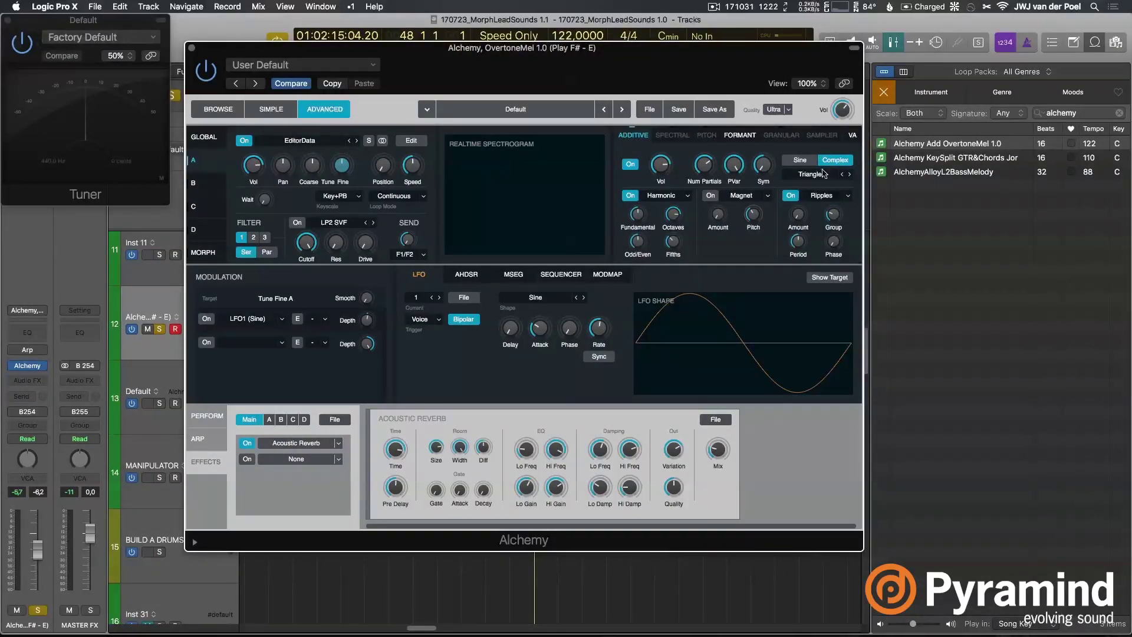
left_click(805, 160)
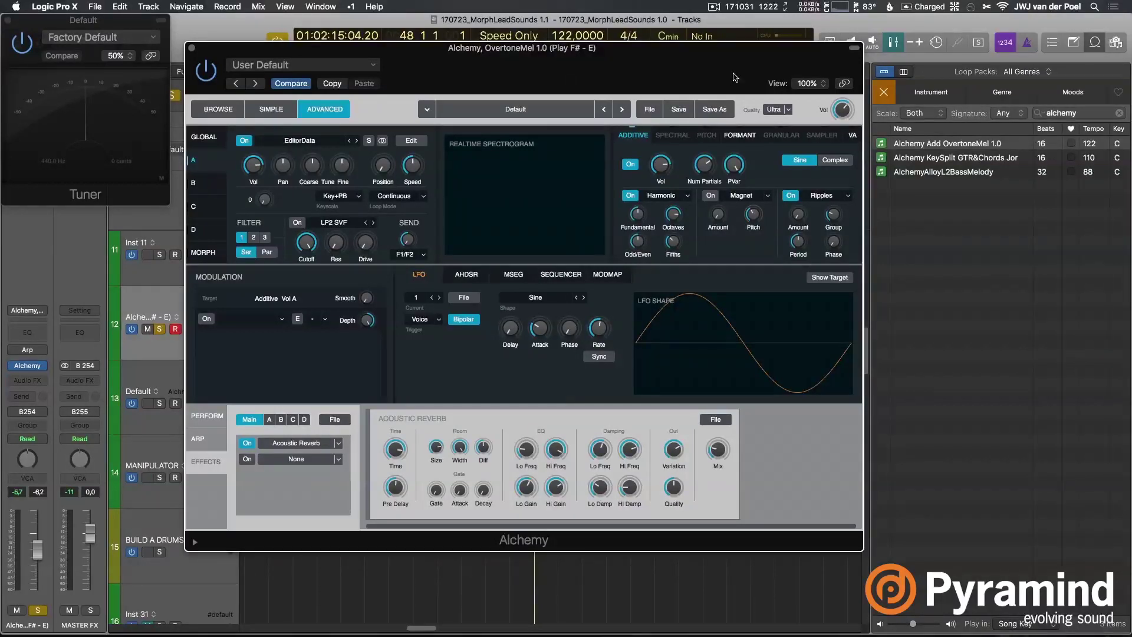
Play the patch, raise the Acoustic Reverb Mix to 14%, and re-enable the Tune Fine LFO and Magnet.
key("space")
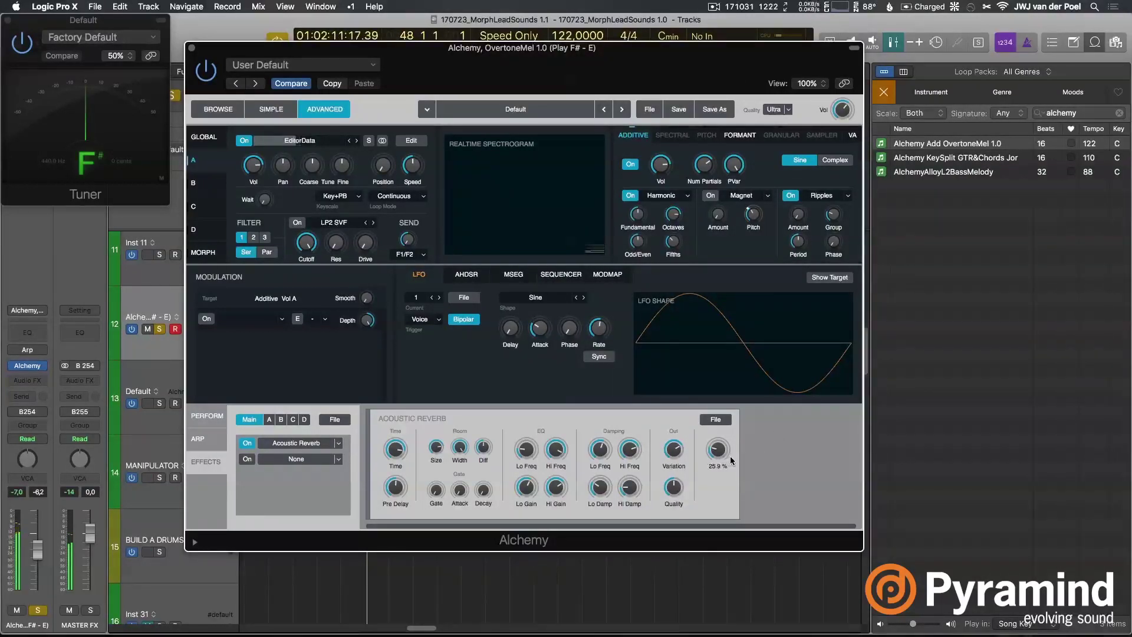
left_click(717, 452)
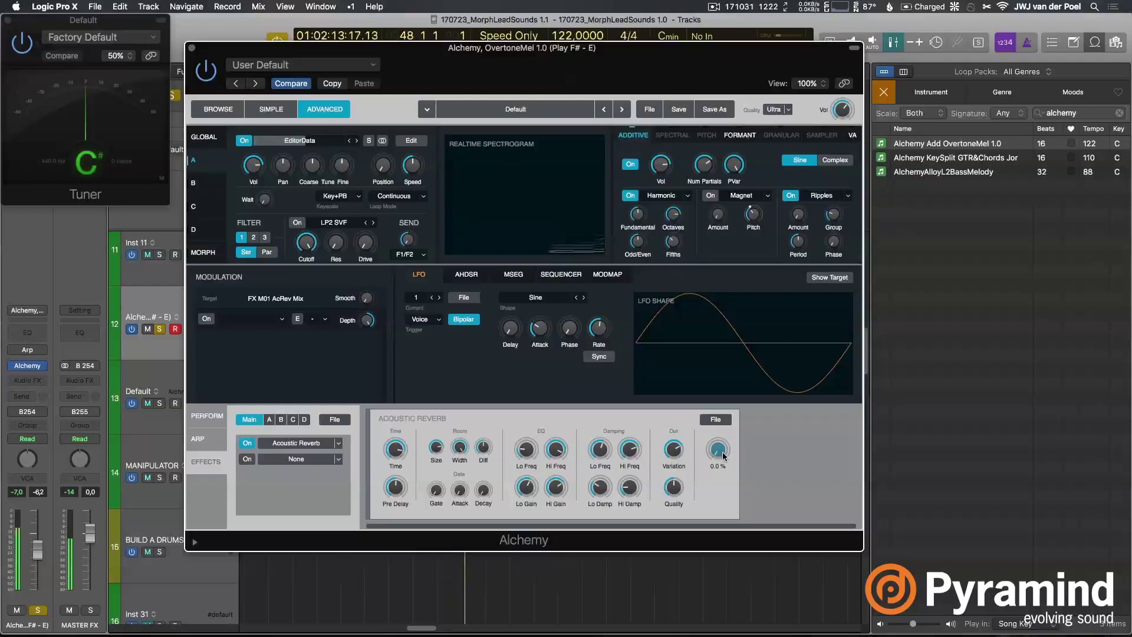
left_click_drag(724, 456, 724, 439)
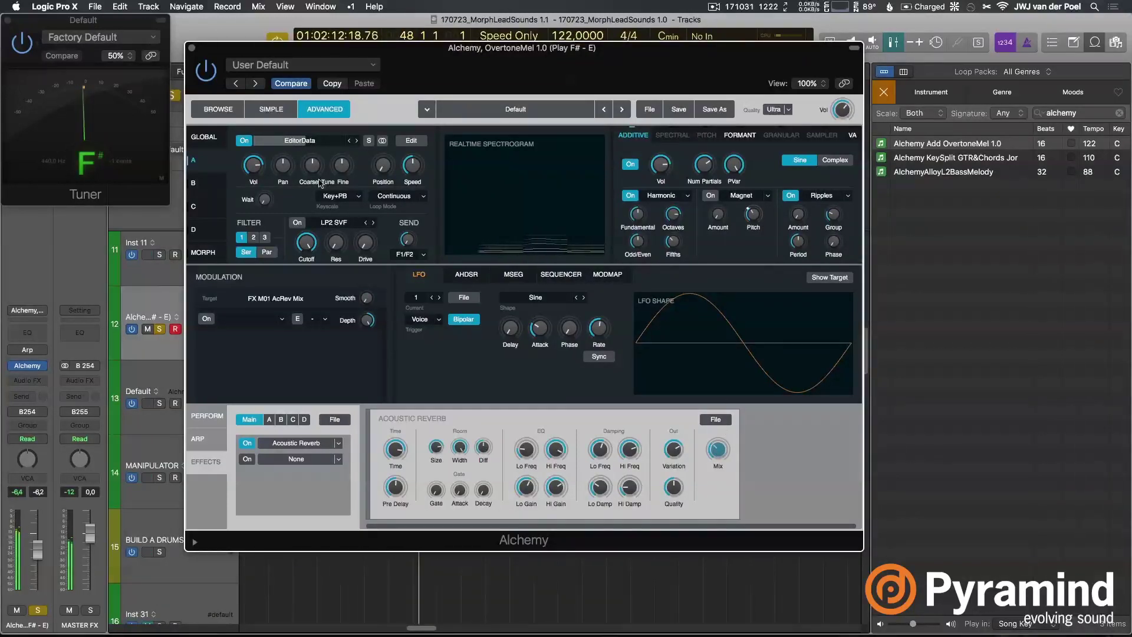
left_click(342, 164)
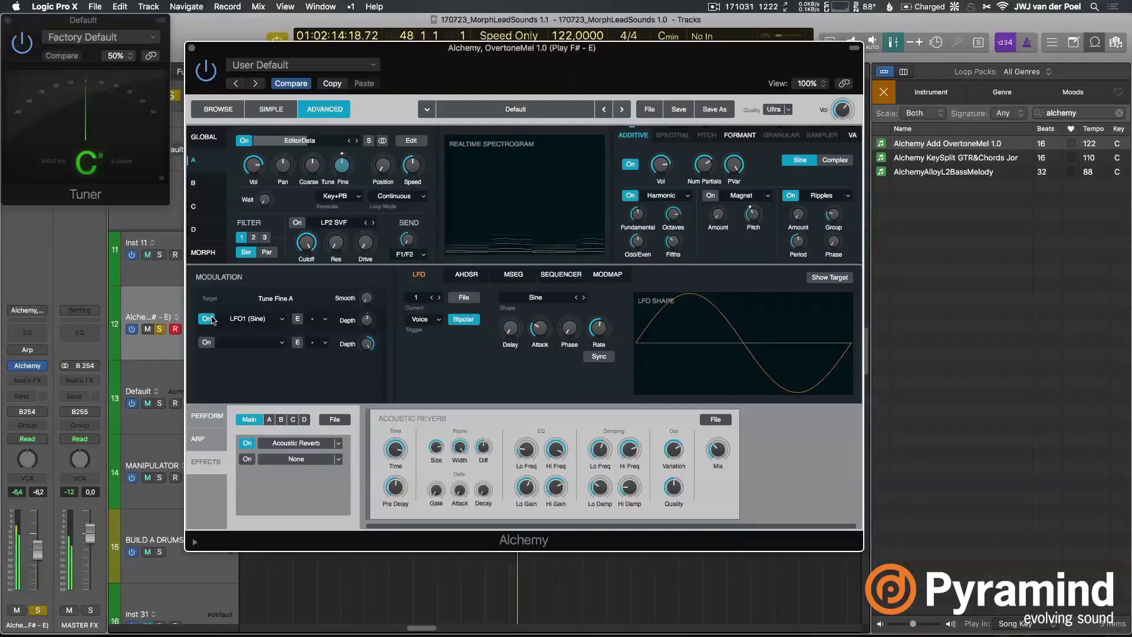
left_click(710, 196)
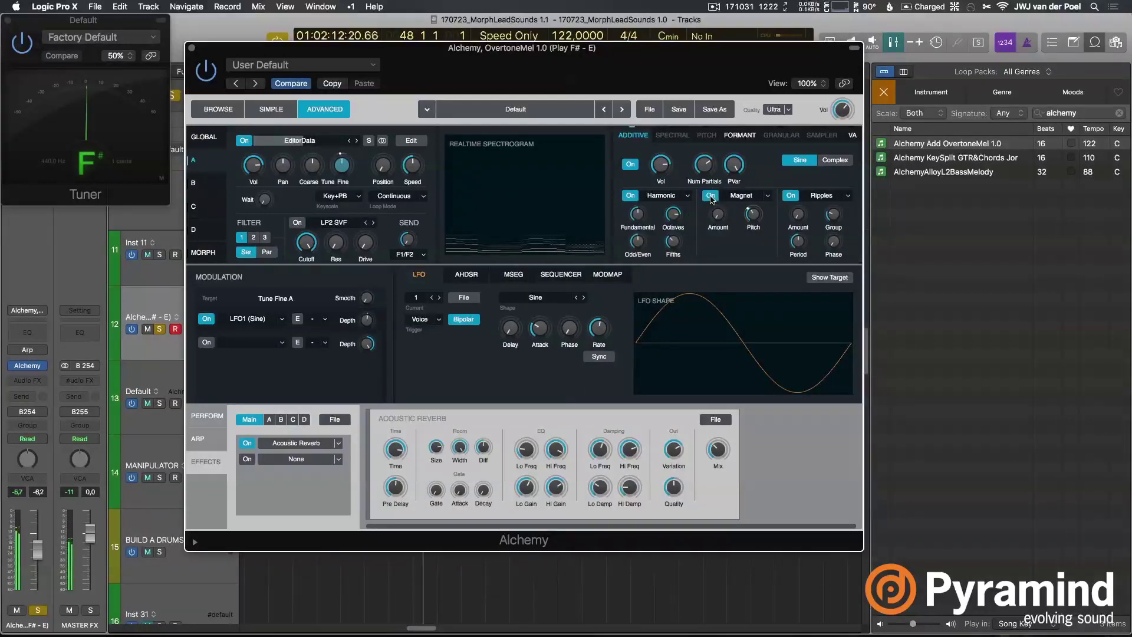
Switch the additive engine to Complex mode with Basic > Triangle partials.
left_click(836, 161)
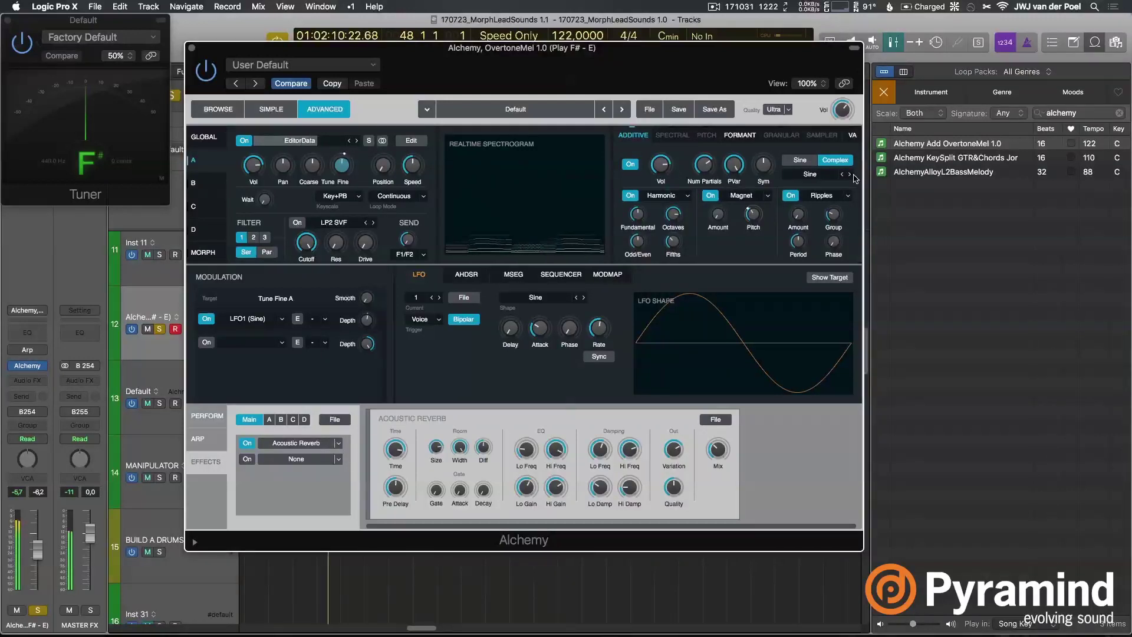
left_click(815, 176)
mouse_move(817, 190)
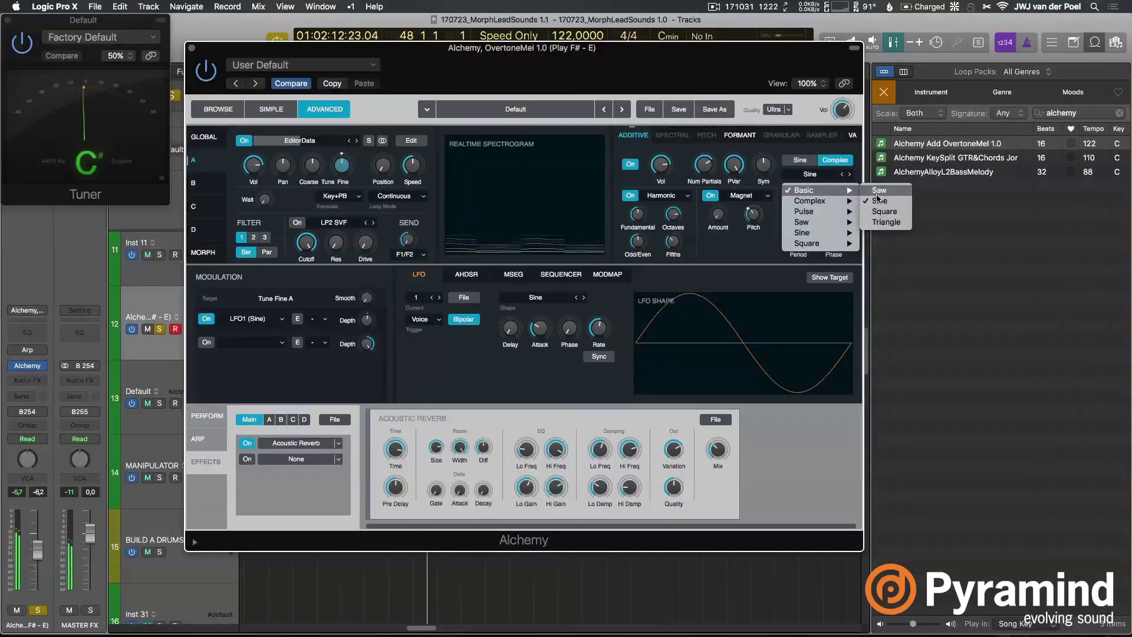
left_click(883, 211)
left_click(813, 174)
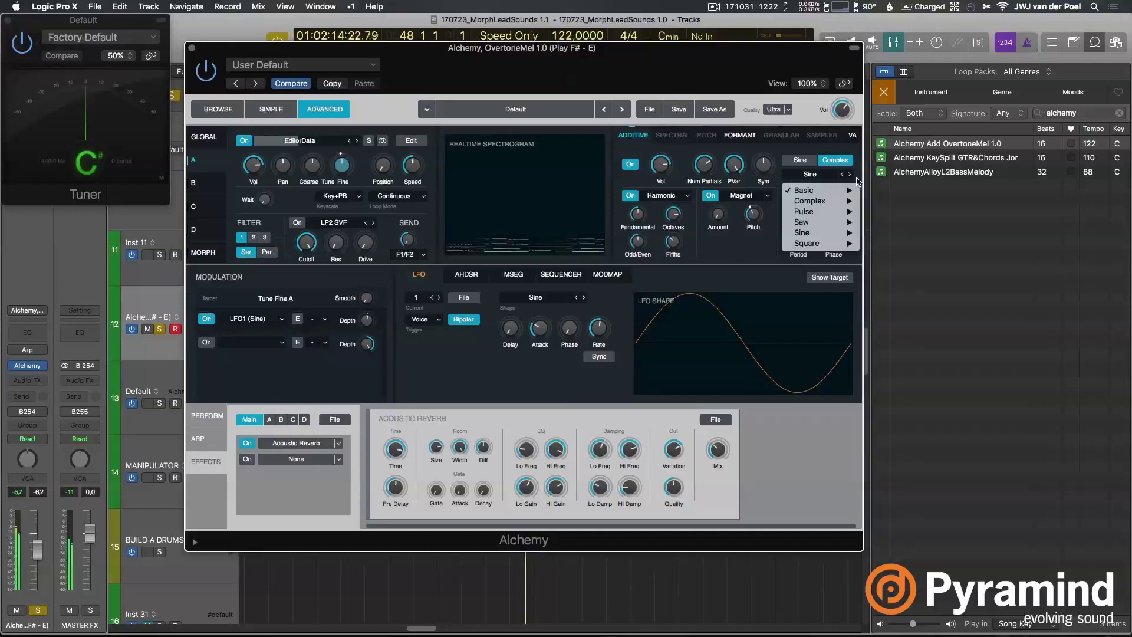
mouse_move(849, 190)
left_click(881, 223)
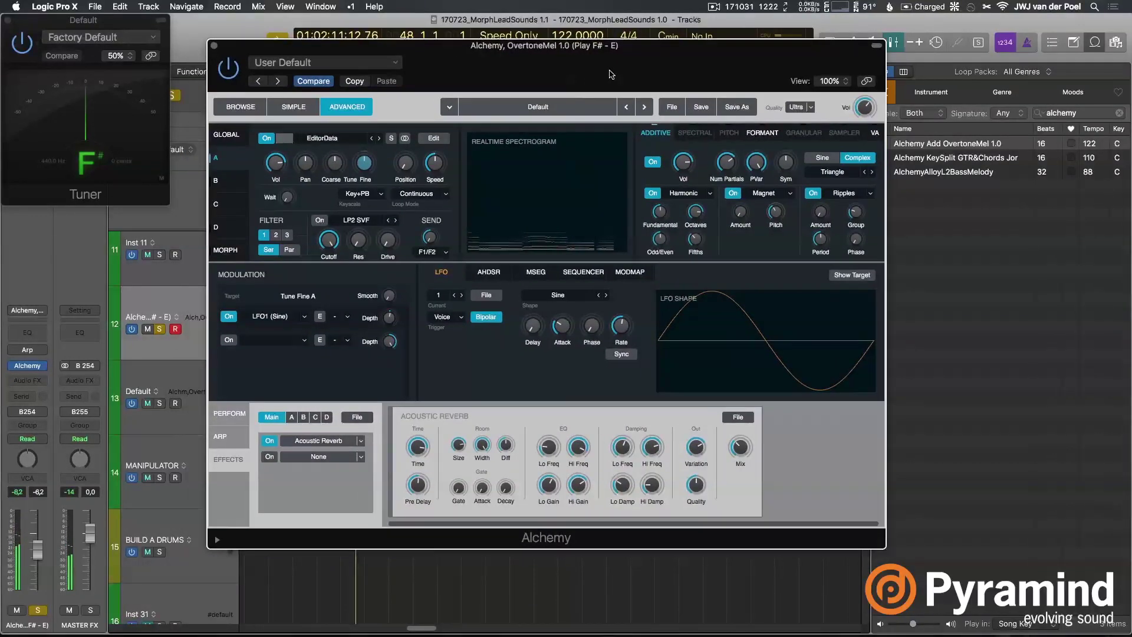
Open Source A in the Additive editor to see its partial volumes and envelope.
left_click(445, 138)
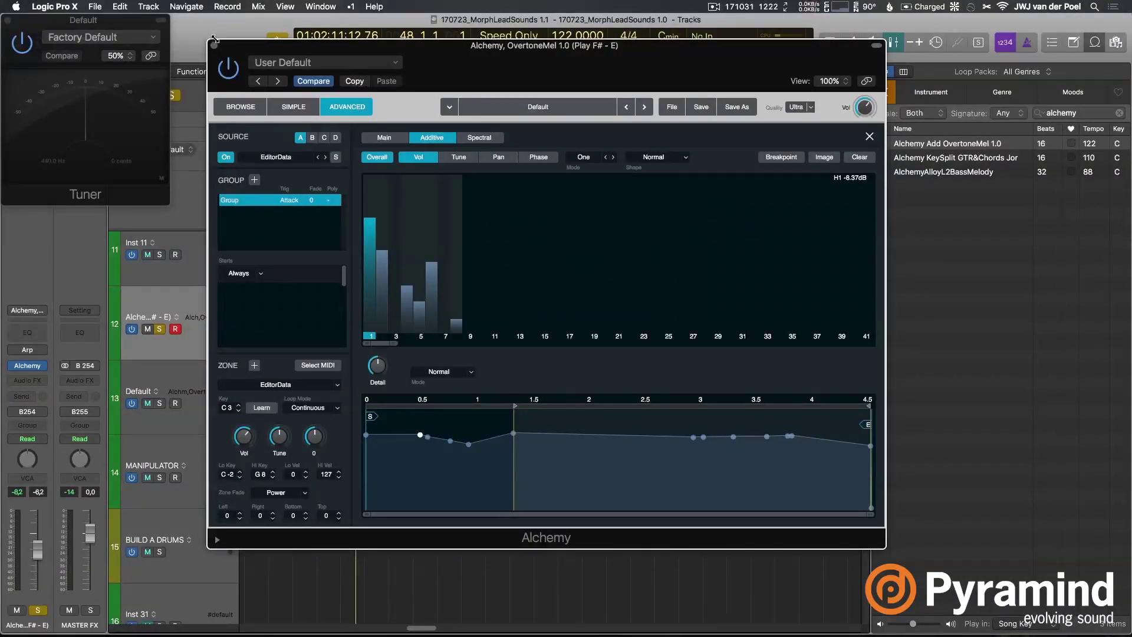
Close the OvertoneMel Alchemy window and select the Default track, briefly opening its Alchemy.
key("super+w")
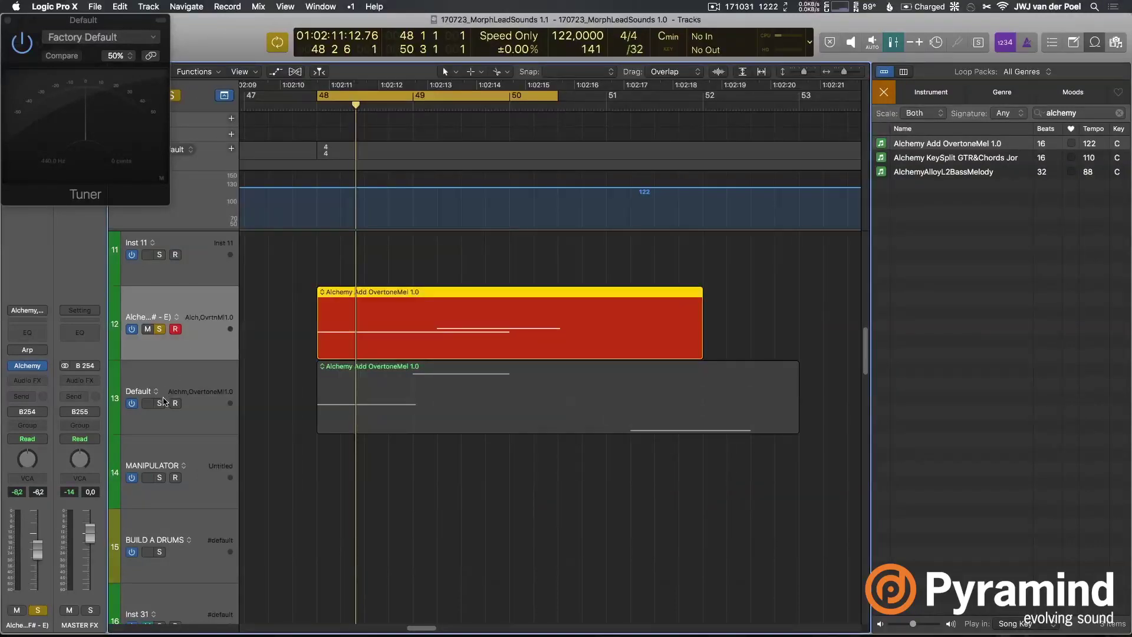
left_click(161, 401)
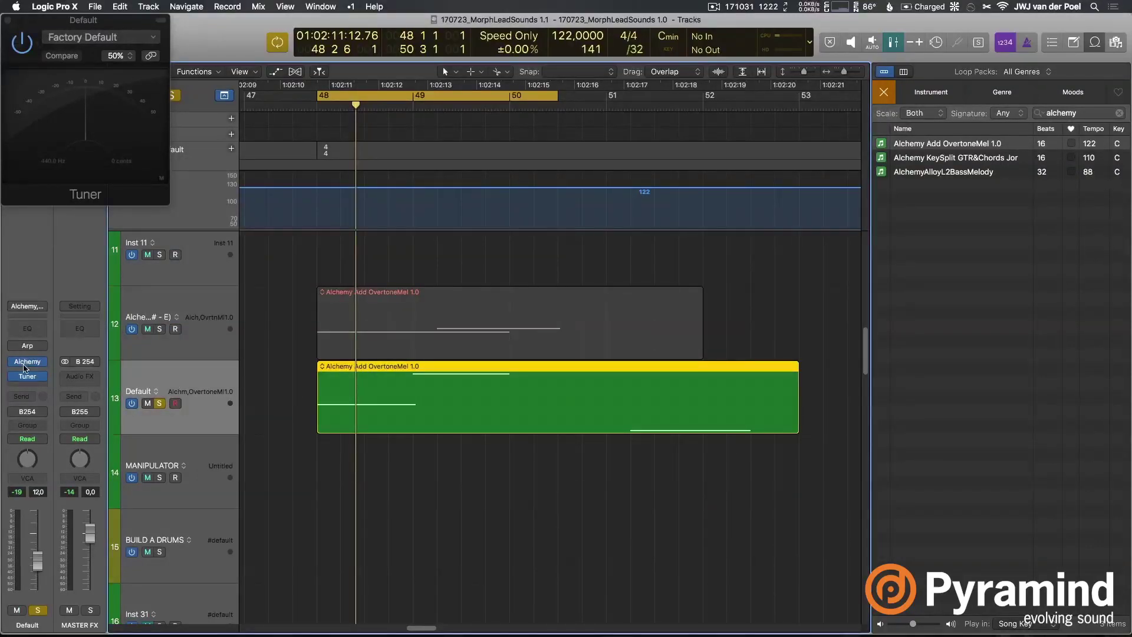
key("v")
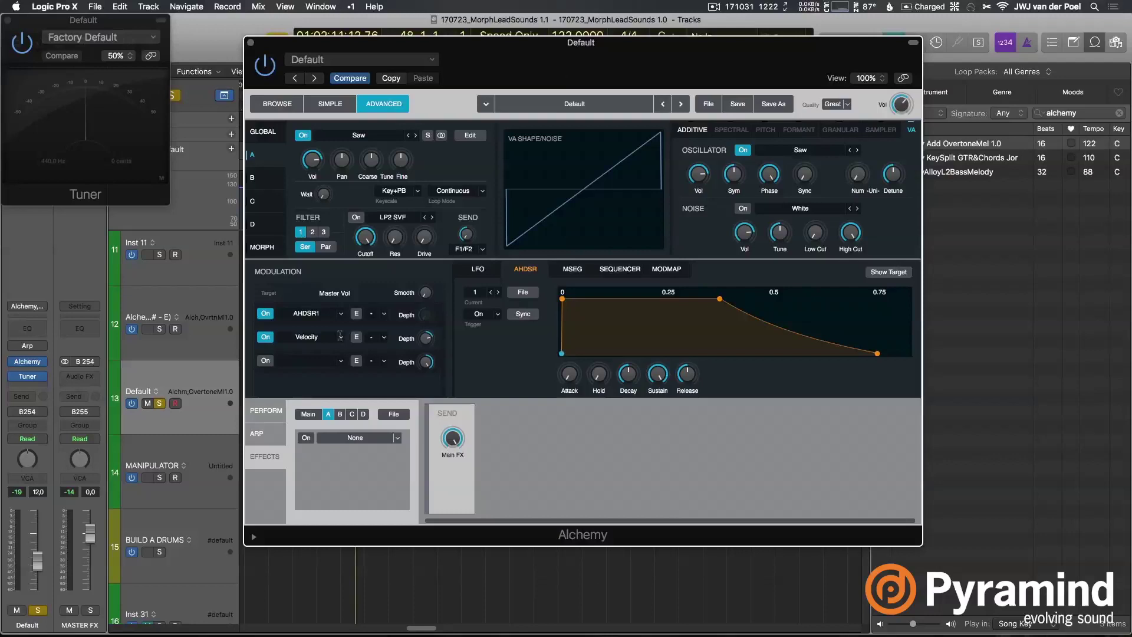
key("v")
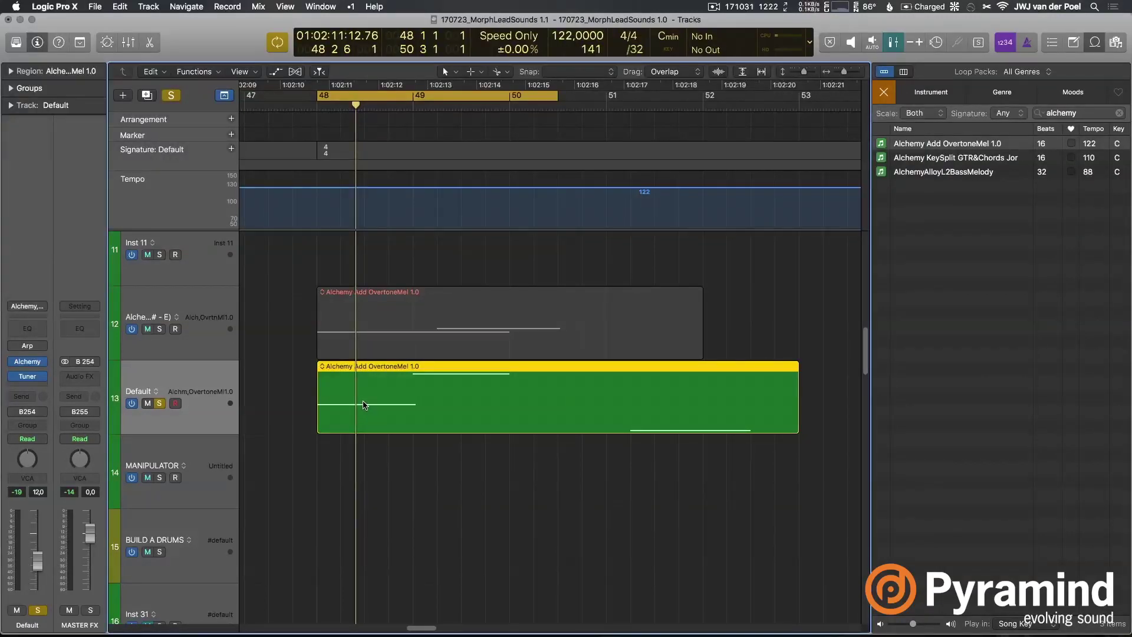
Check the green region's notes in the Piano Roll, then reopen Alchemy and play the Default track.
double_click(364, 404)
key("e")
key("v")
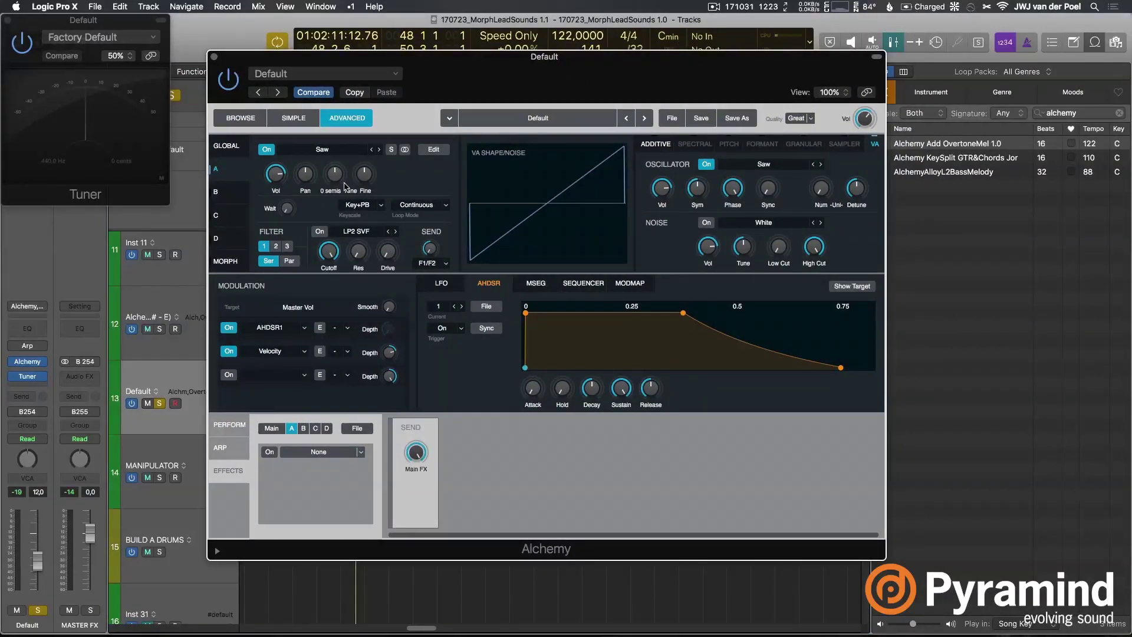
key("space")
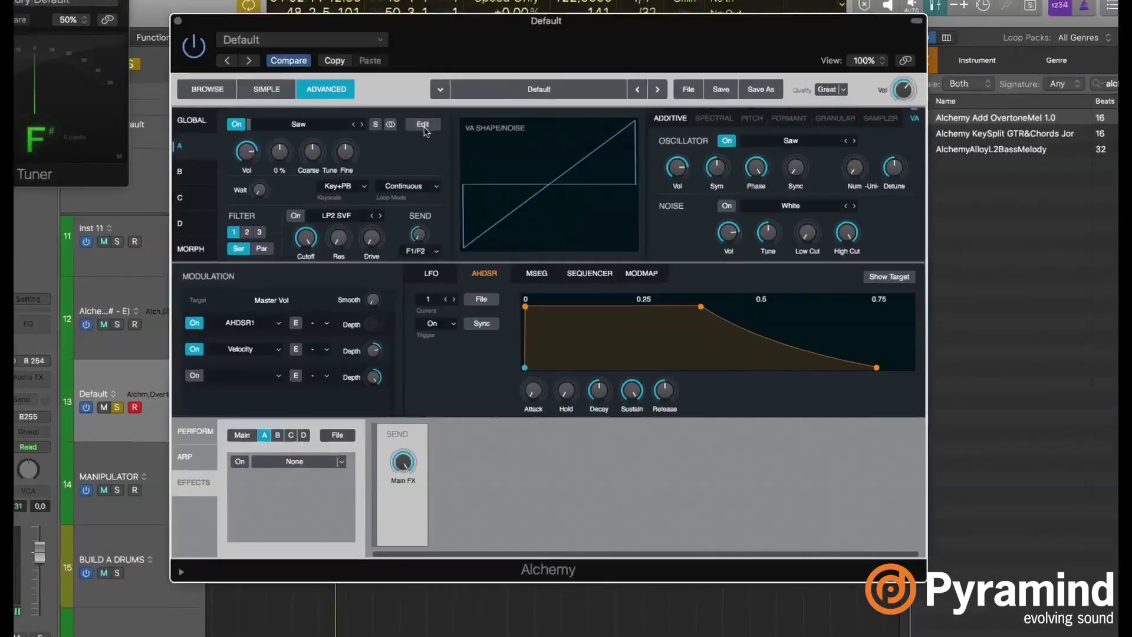
Raise harmonic H1 from -16.48 dB to about -7.76 dB in Source A's Additive editor.
left_click(433, 149)
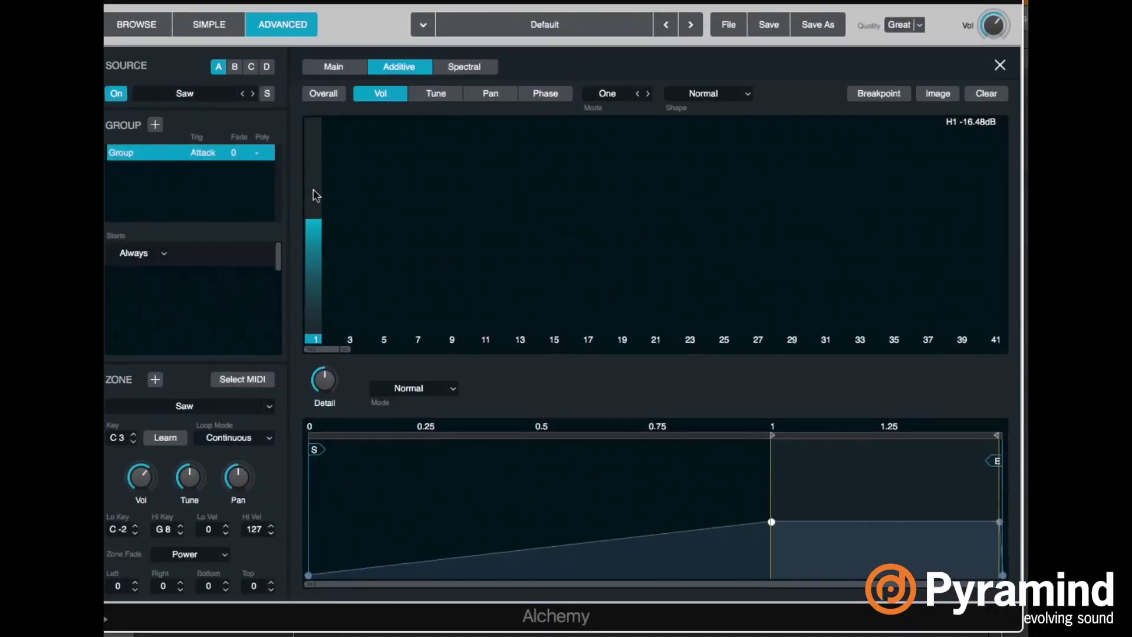
left_click(313, 188)
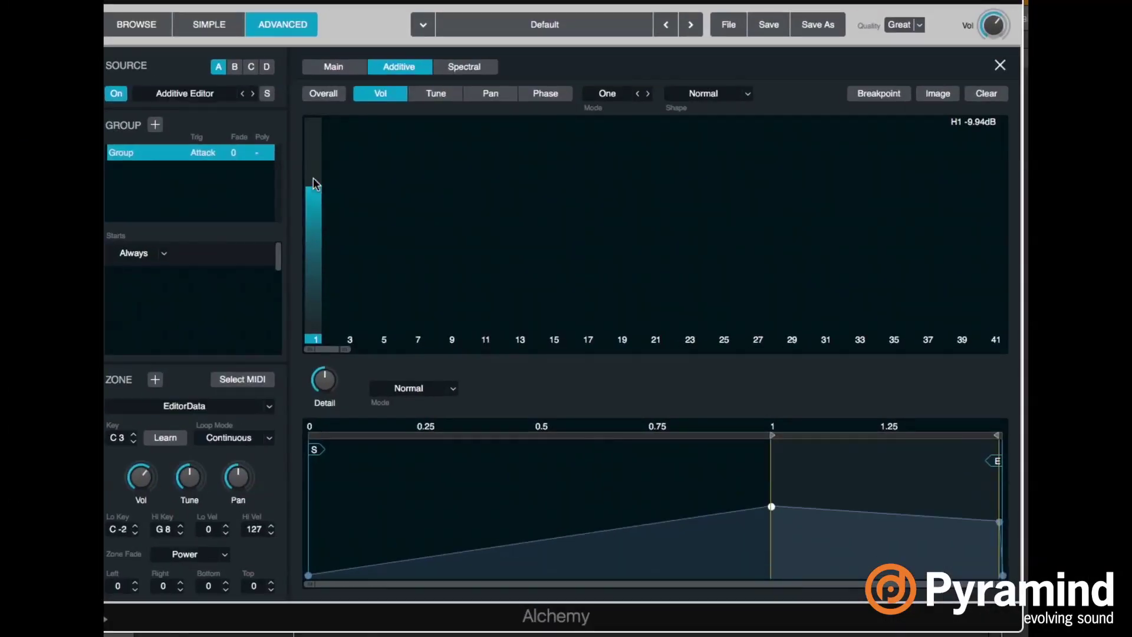
left_click(997, 65)
left_click(1008, 62)
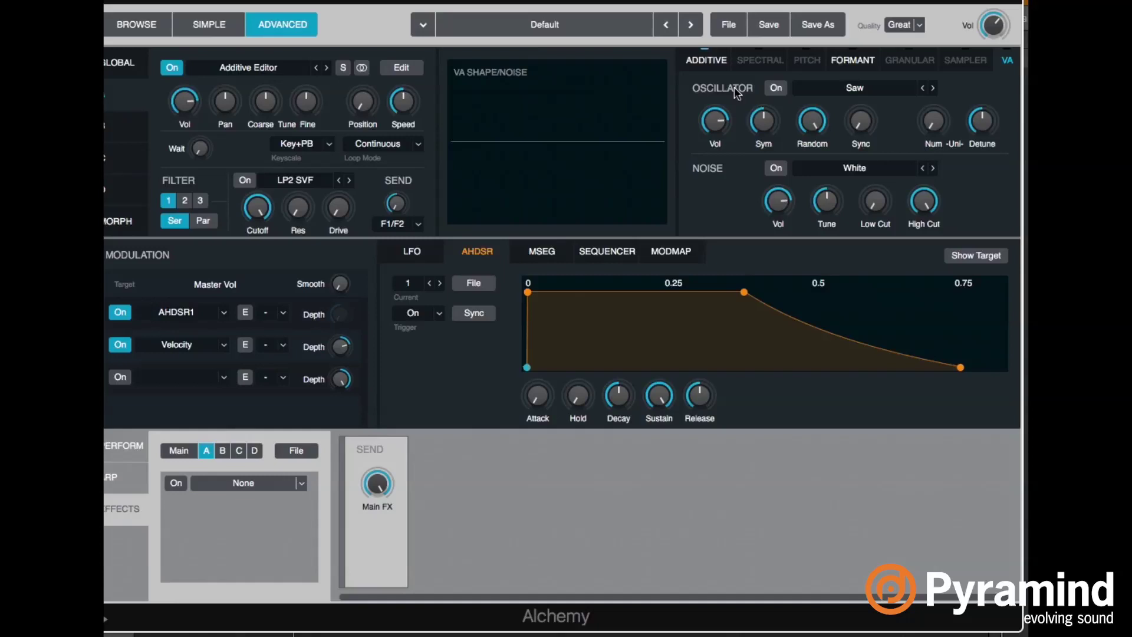
left_click(703, 62)
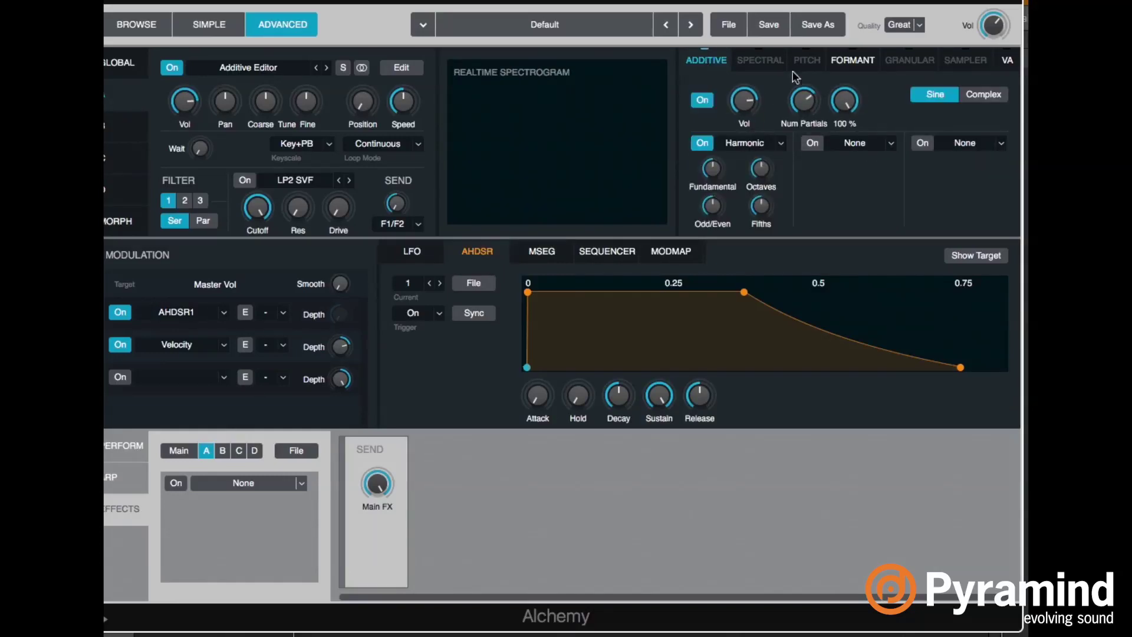
left_click(397, 70)
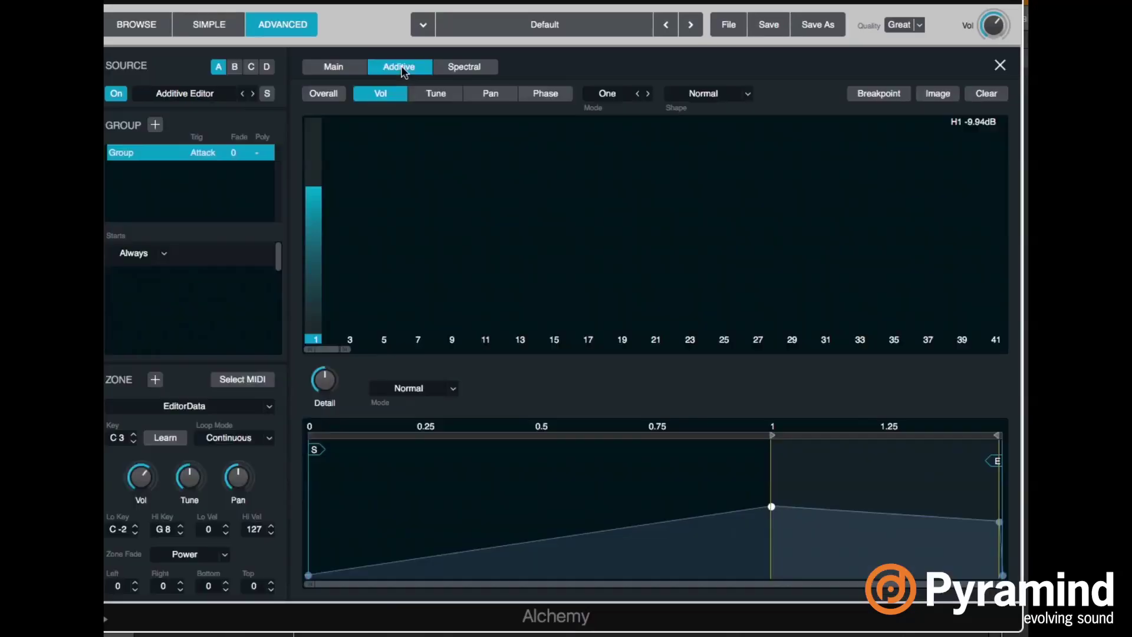
left_click(317, 173)
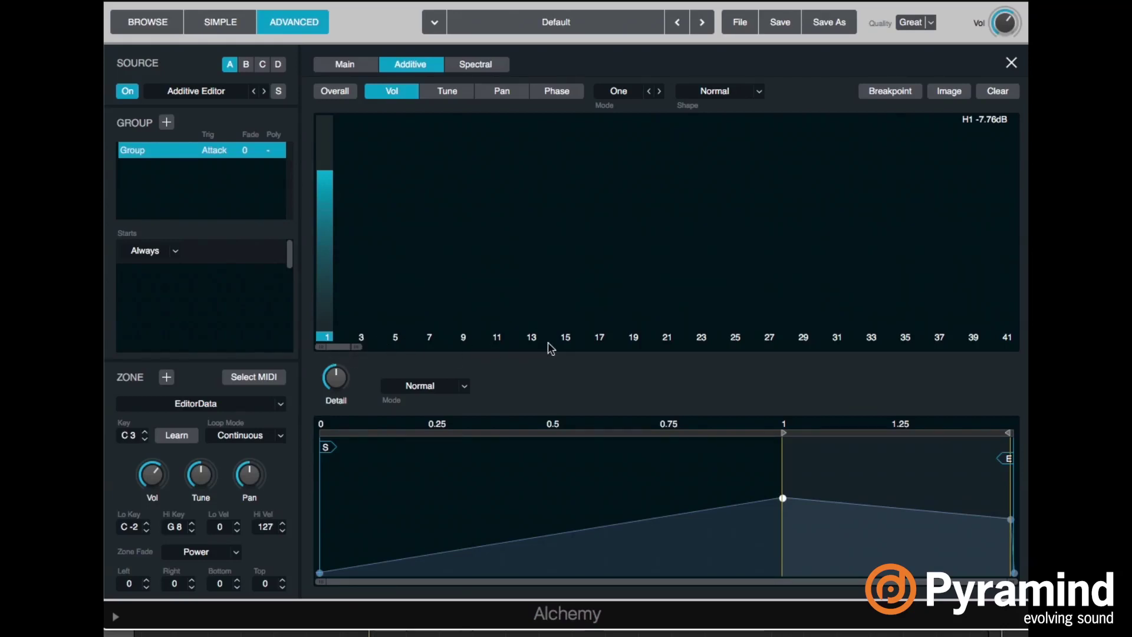
Add volume to harmonics 2 through 5, then erase harmonics 2, 3 and 4 again.
left_click(342, 279)
left_click(394, 306)
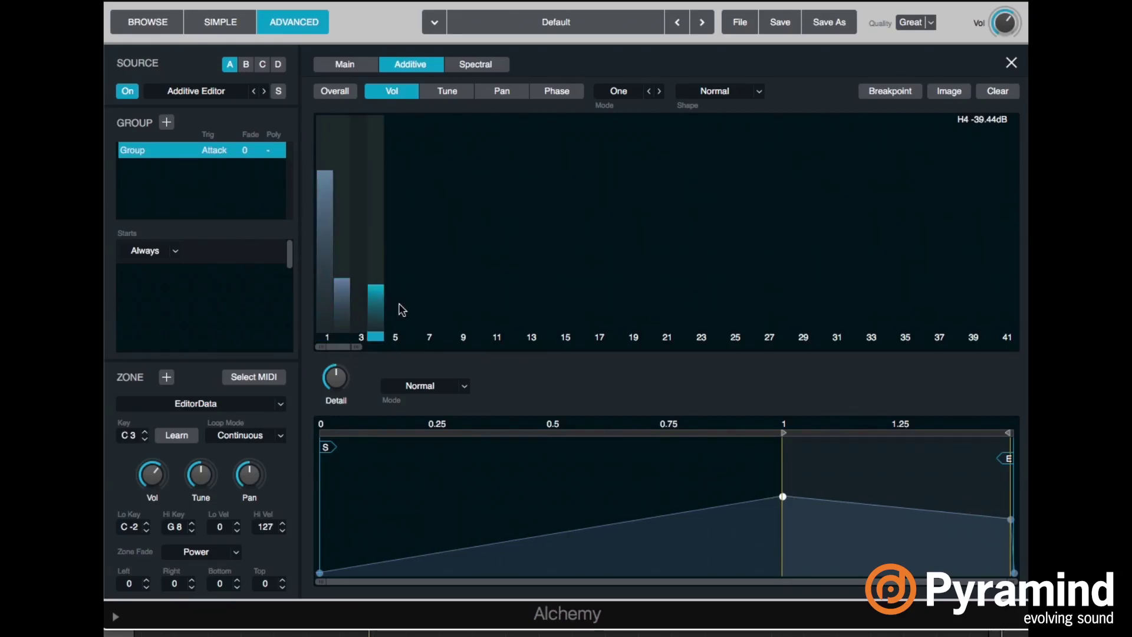
left_click(375, 265)
left_click(358, 202)
mouse_move(358, 208)
left_mouse_down()
mouse_move(379, 242)
mouse_move(380, 335)
mouse_move(342, 312)
mouse_move(362, 348)
left_mouse_up()
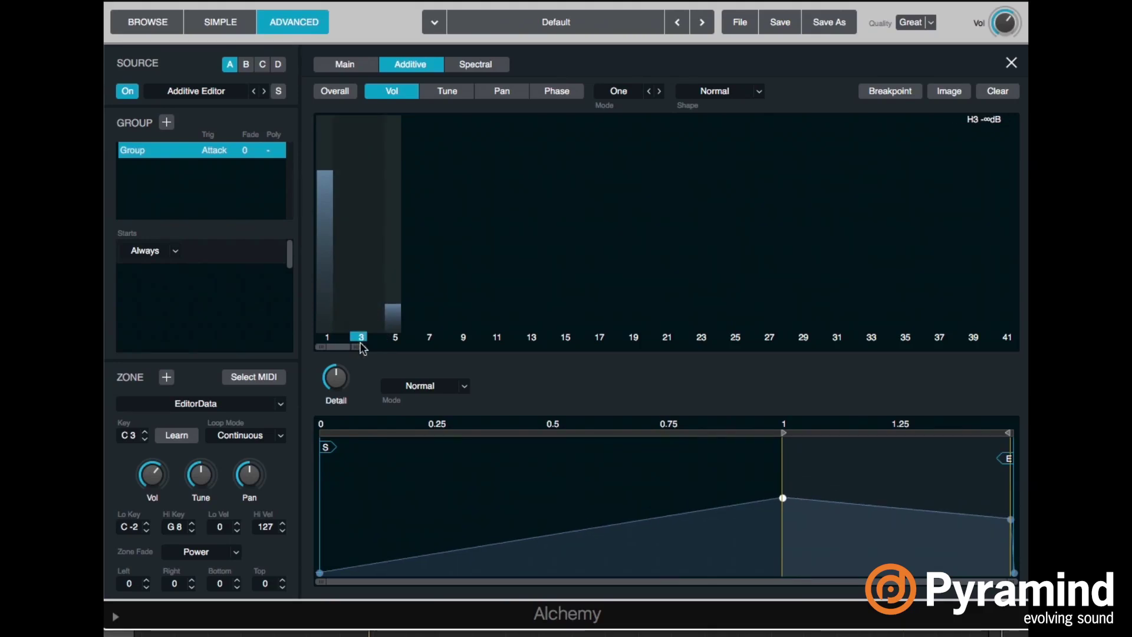
Set H3 to about -12 dB, H5 to match it, and H7 to -10.37 dB, then view Tune.
left_click(359, 199)
left_click(403, 184)
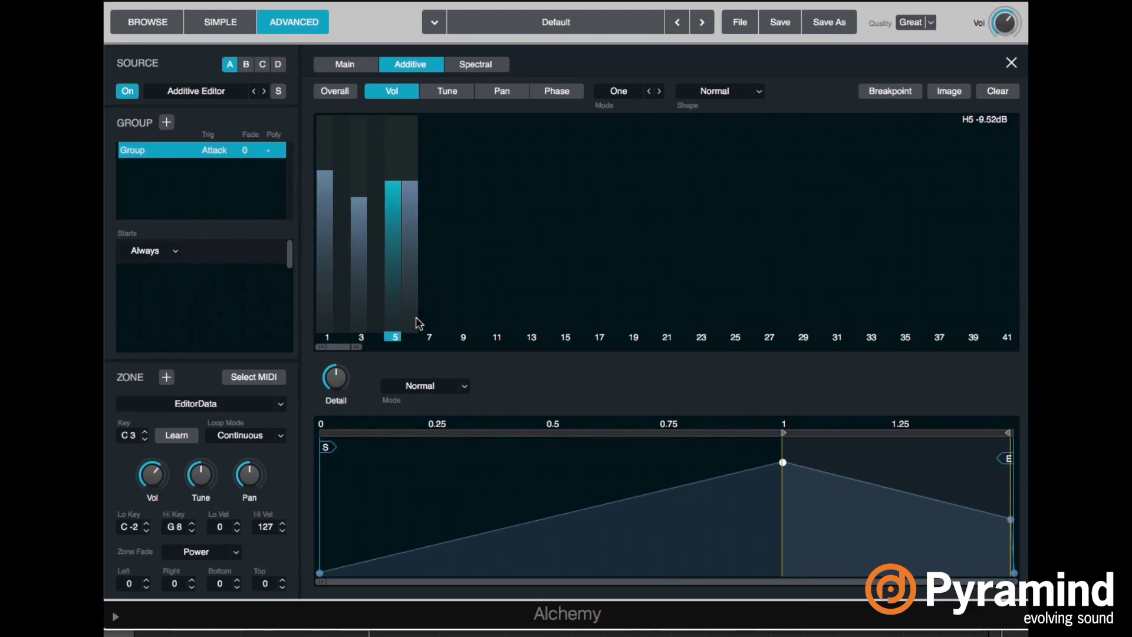
left_click(415, 320)
left_click(429, 187)
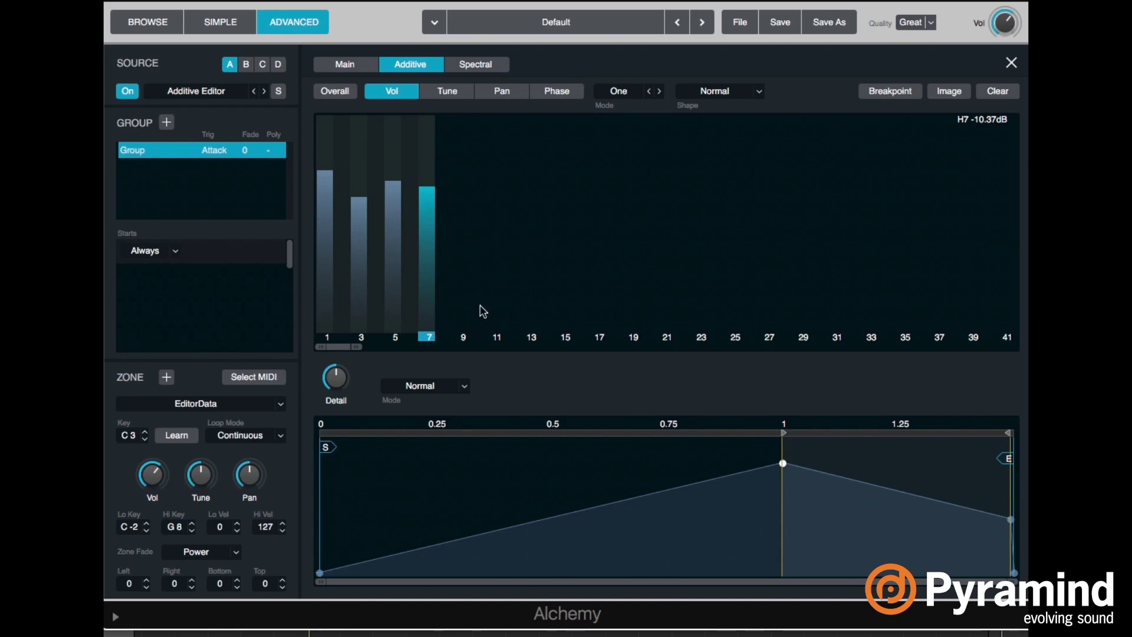
left_click(448, 92)
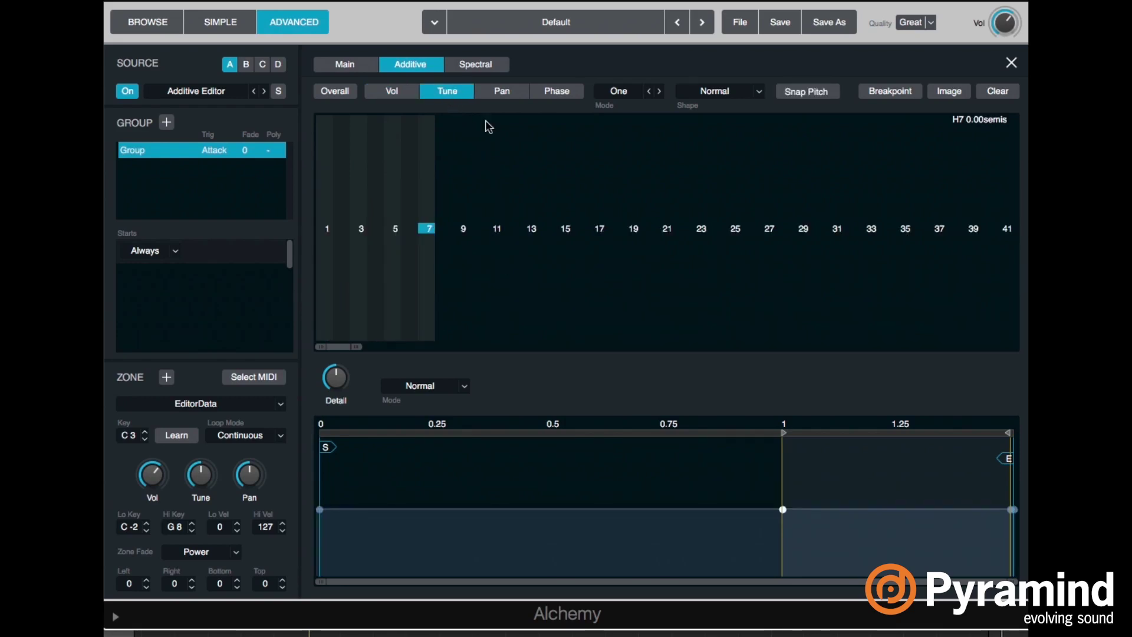
Return to volume editing, erase H7, H5 and H3, and select H1 at -7.76 dB.
left_click(410, 92)
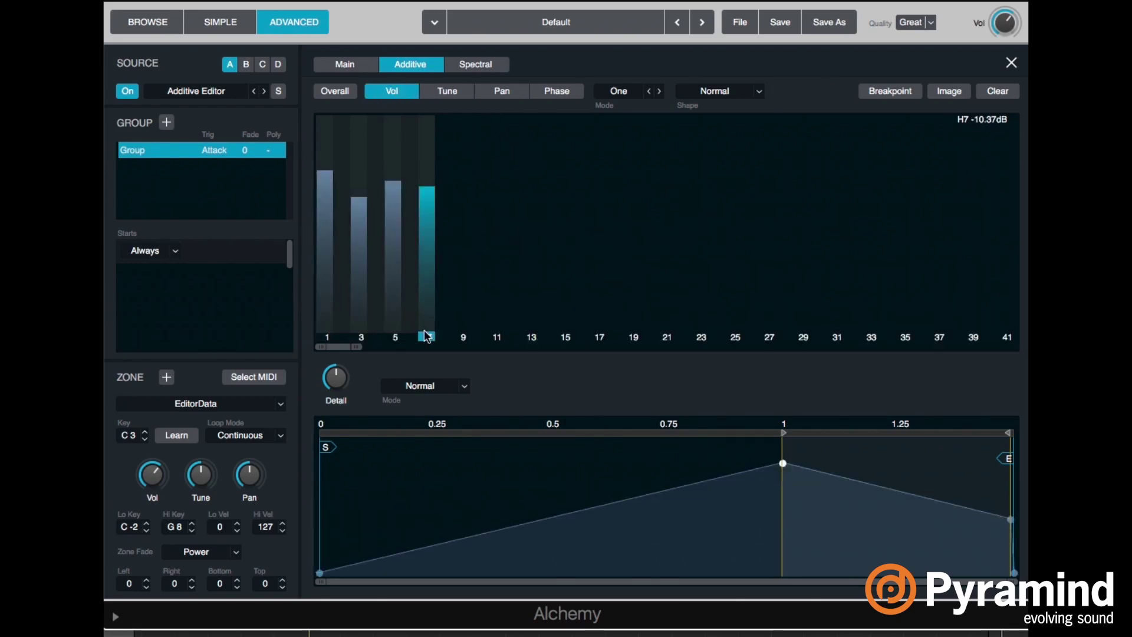
mouse_move(427, 336)
left_mouse_down()
mouse_move(389, 354)
mouse_move(362, 330)
left_mouse_up()
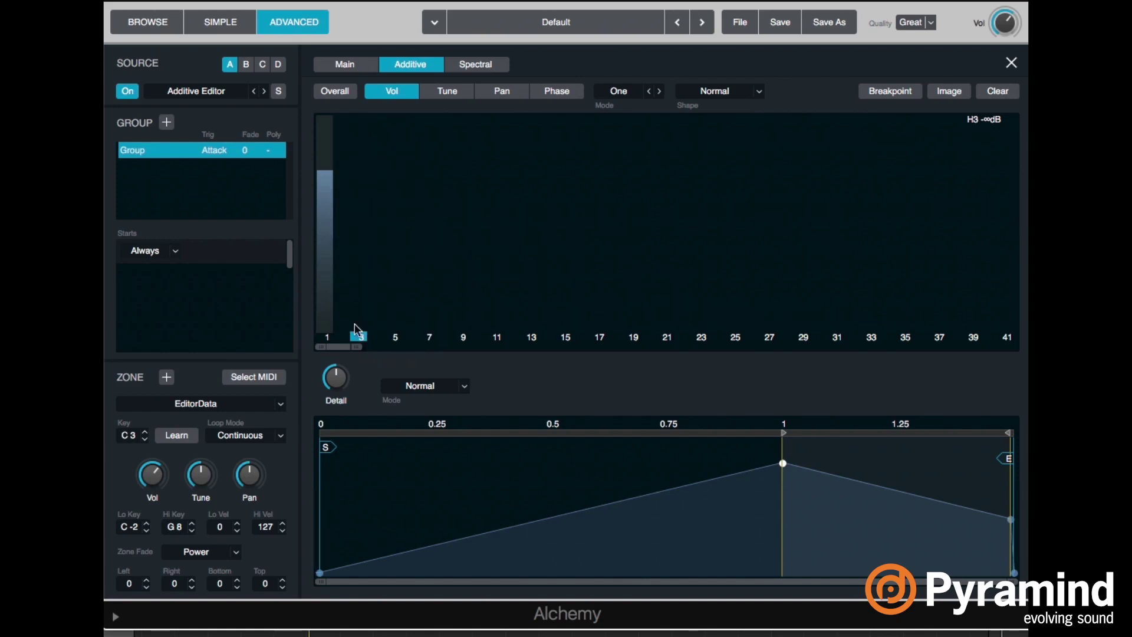
left_click(323, 345)
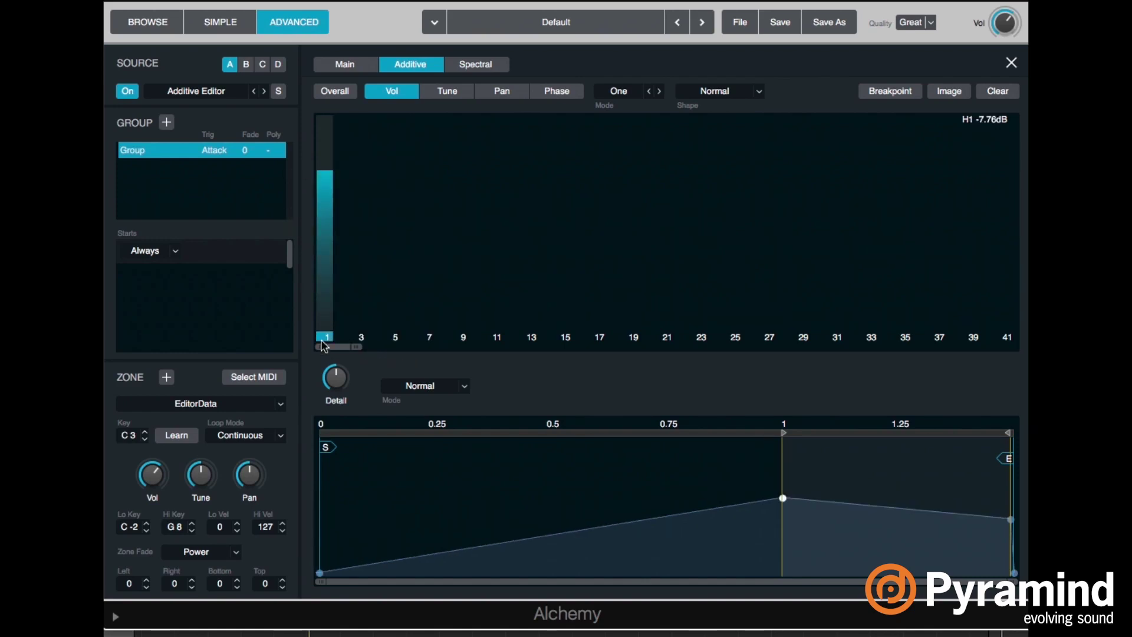
Toggle the Overall view, inspect the envelopes of harmonics 2, 3 and 1, then show harmonic tuning.
left_click(348, 89)
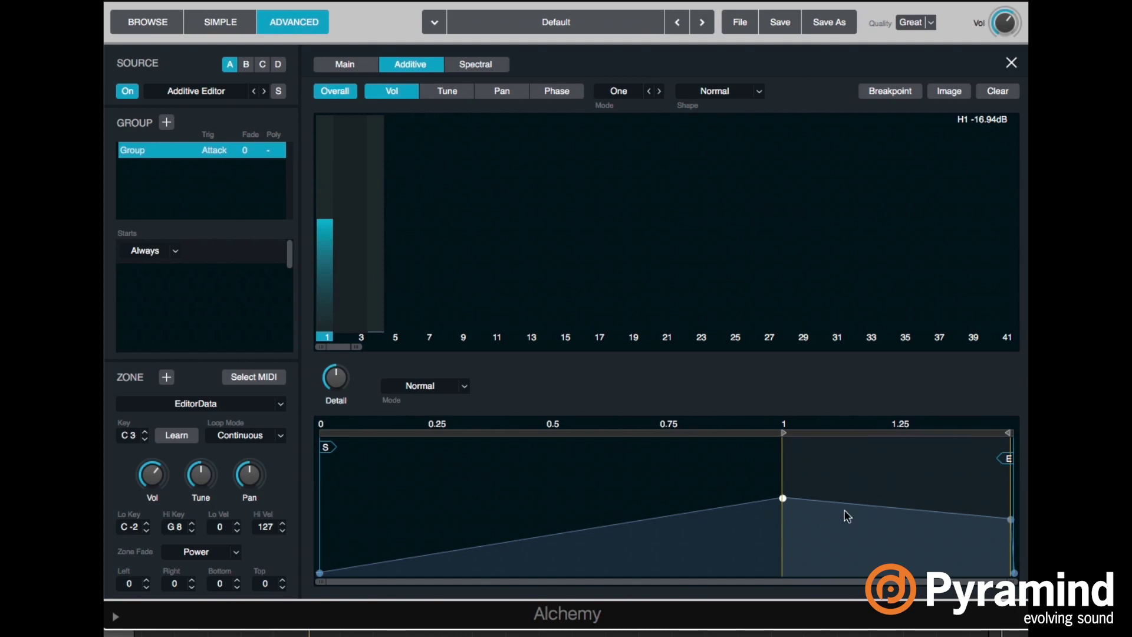
left_click(347, 93)
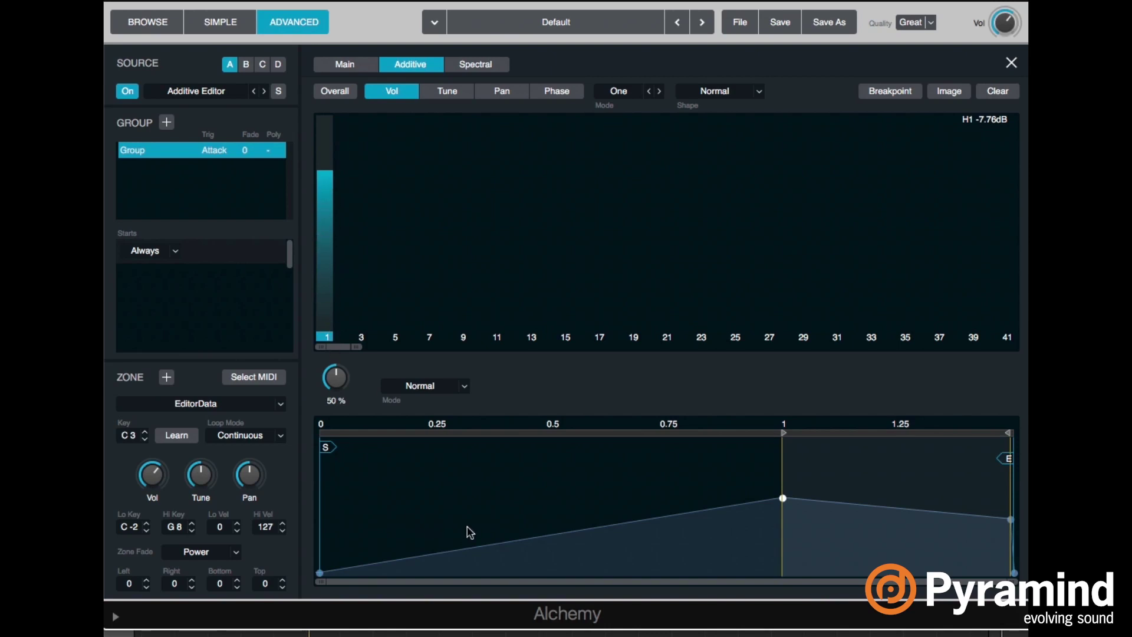
left_click(350, 340)
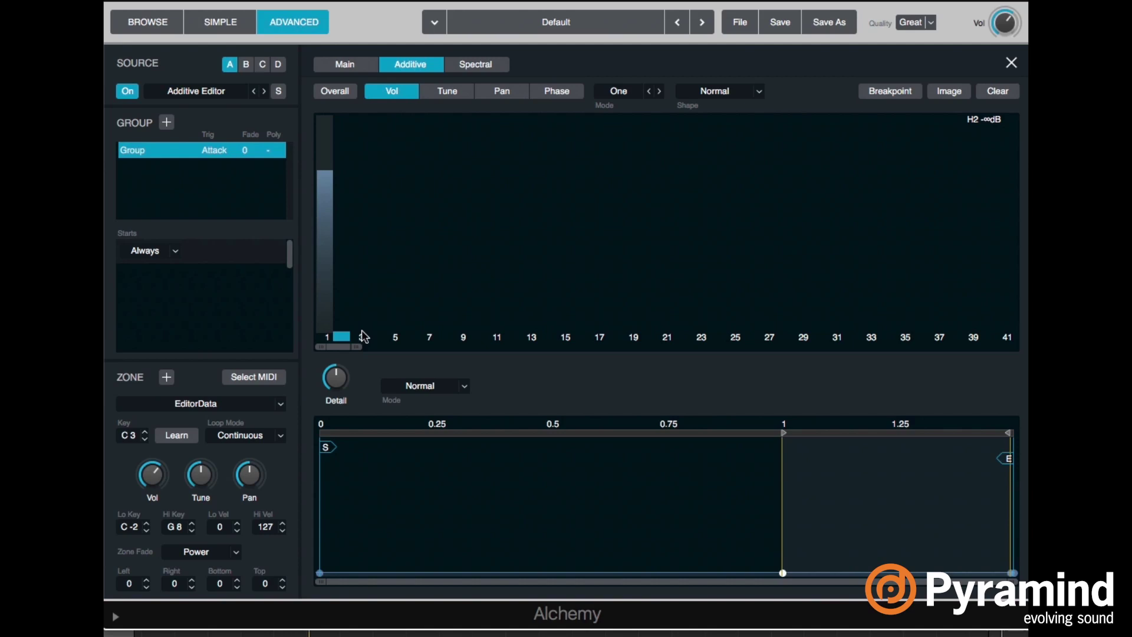
left_click(361, 339)
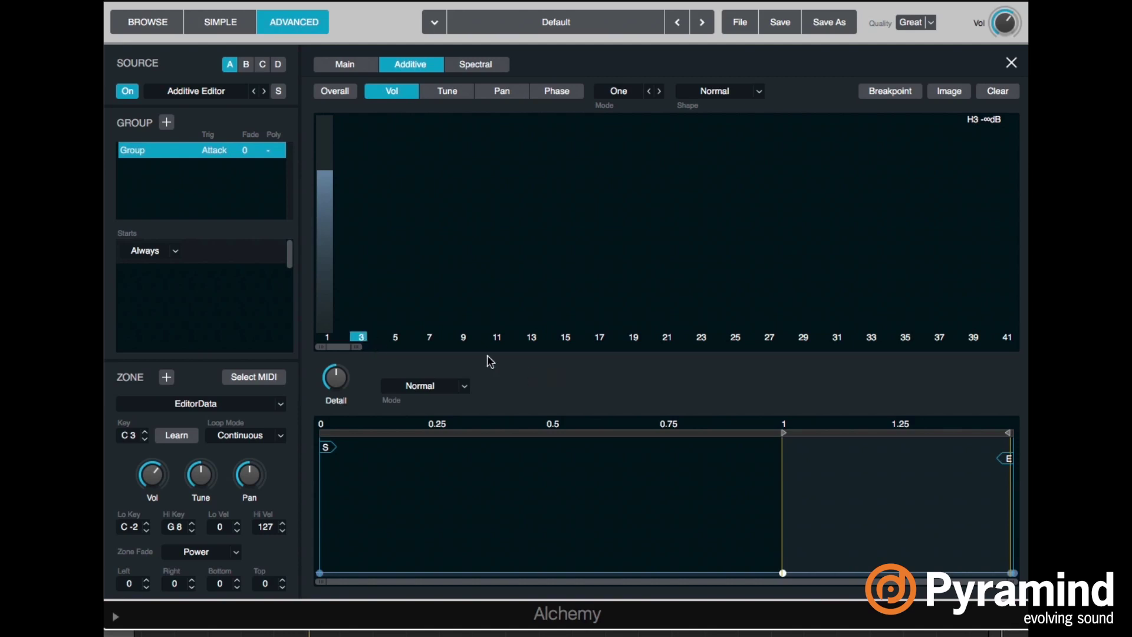
left_click(332, 338)
left_click(324, 340)
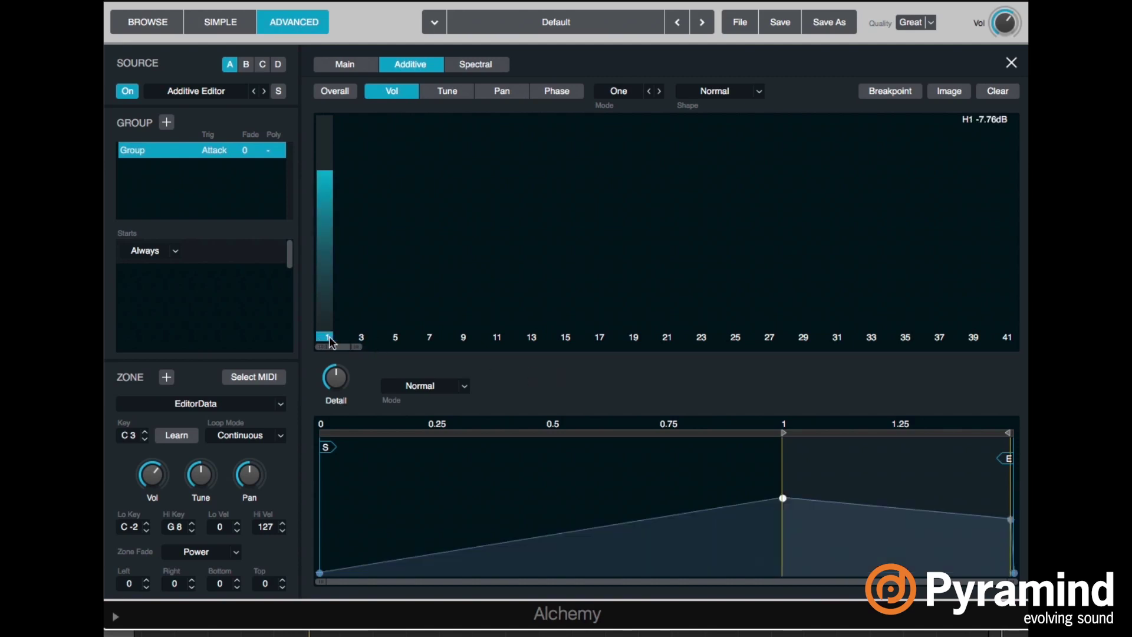
left_click(448, 91)
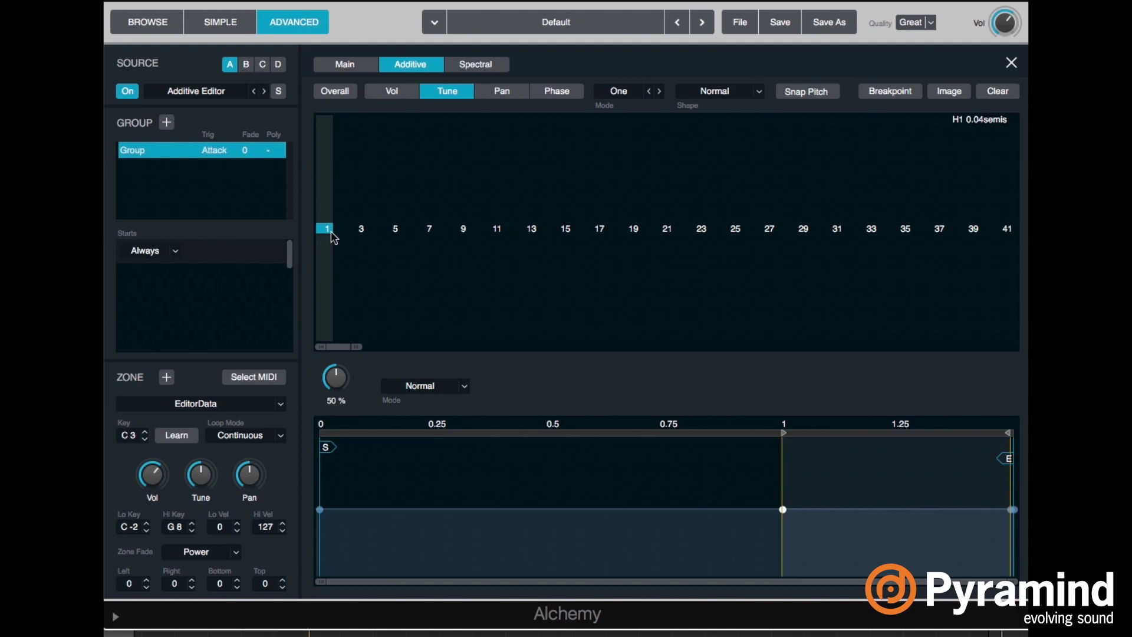
Extend harmonic 1's volume envelope to about 2.92 s, adding a dip and second swell after the peak.
left_click(388, 99)
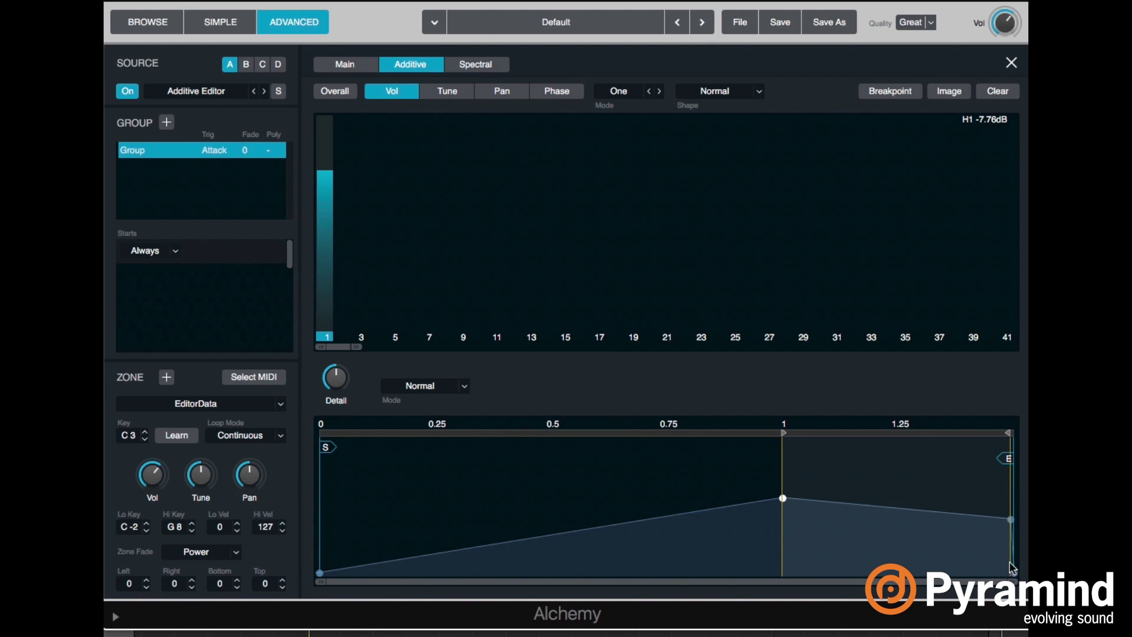
left_click_drag(1014, 573, 951, 601)
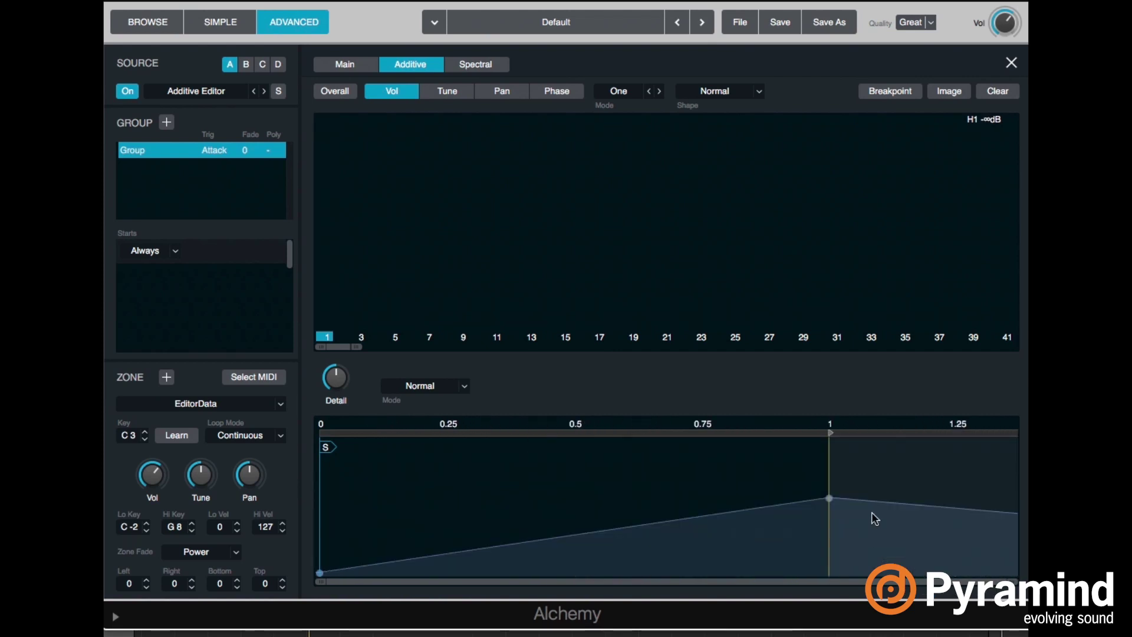
mouse_move(1015, 582)
left_mouse_down()
mouse_move(902, 583)
mouse_move(995, 588)
left_mouse_up()
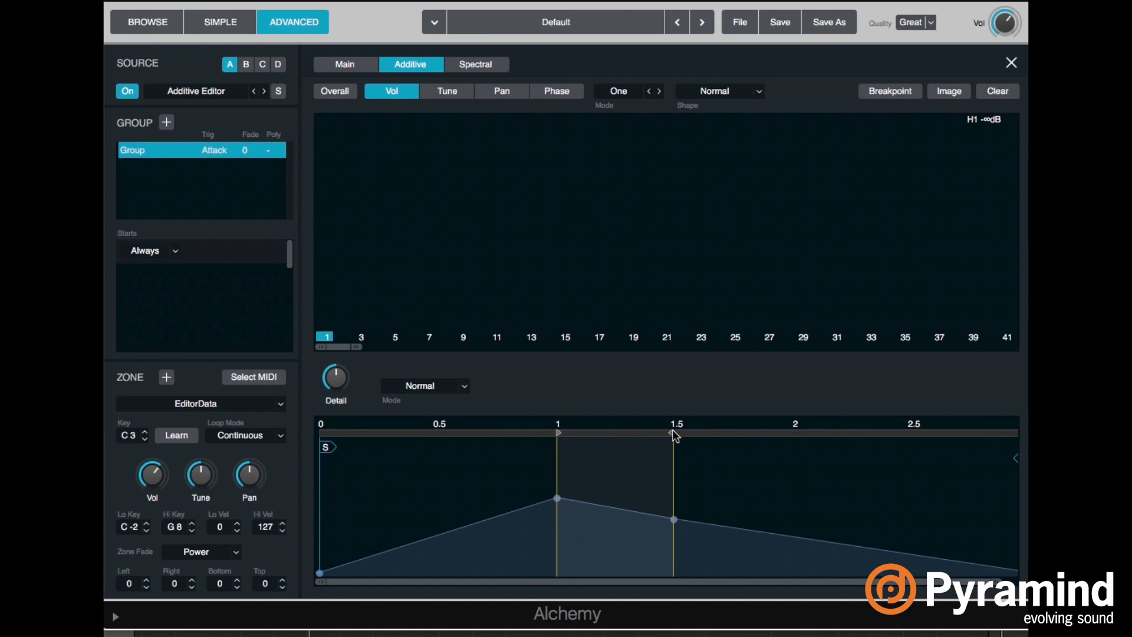
left_click_drag(672, 435, 1026, 462)
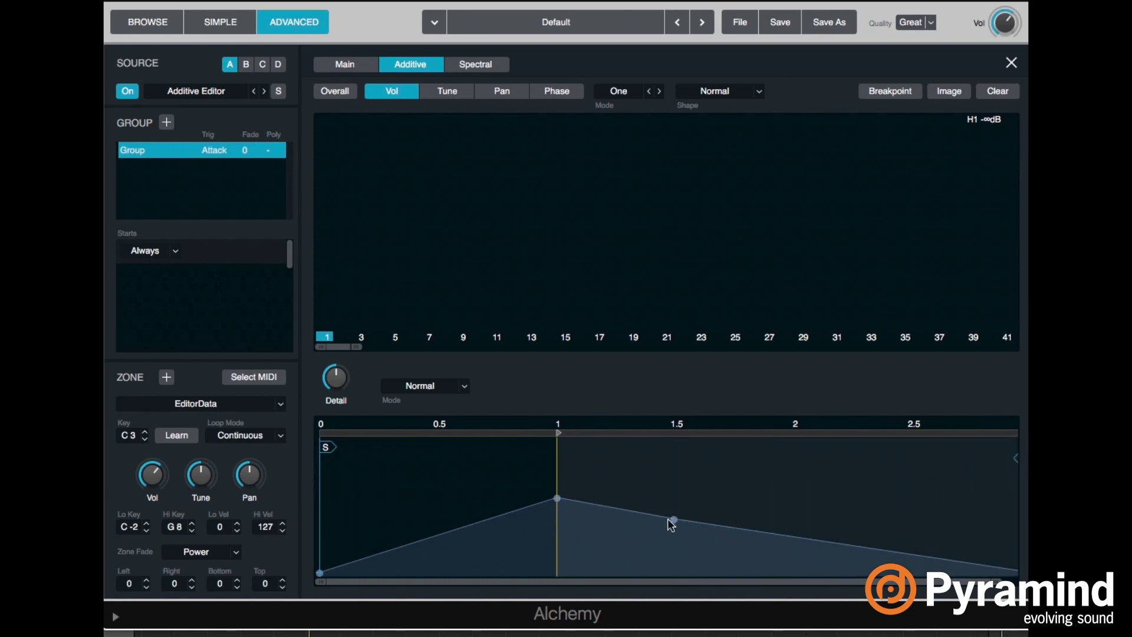
left_click(769, 552)
left_click(914, 525)
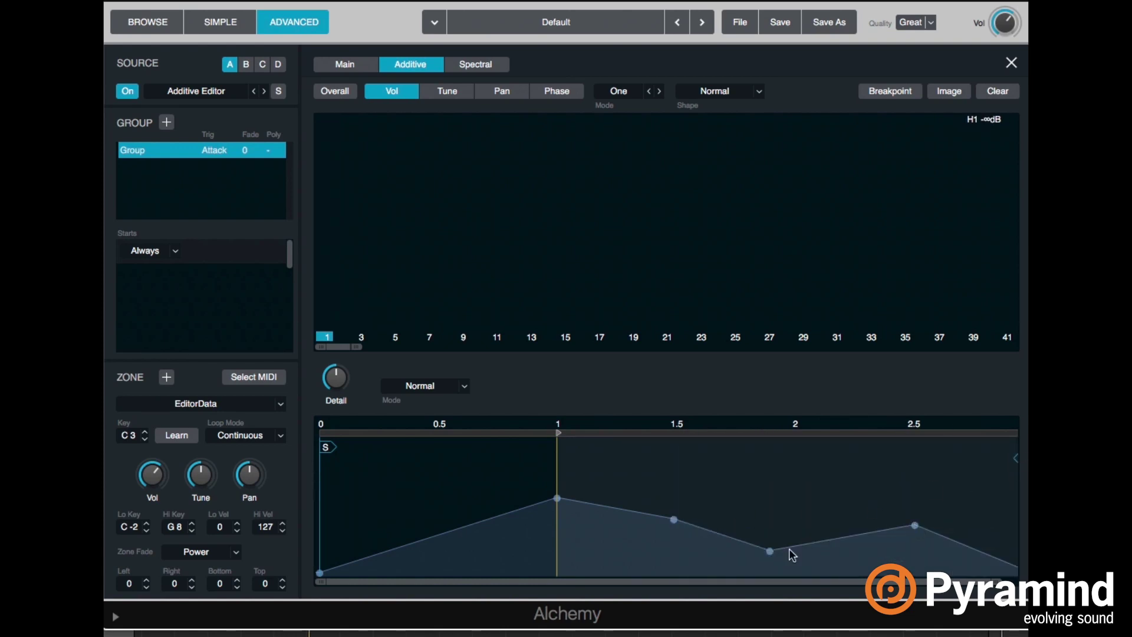
double_click(674, 519)
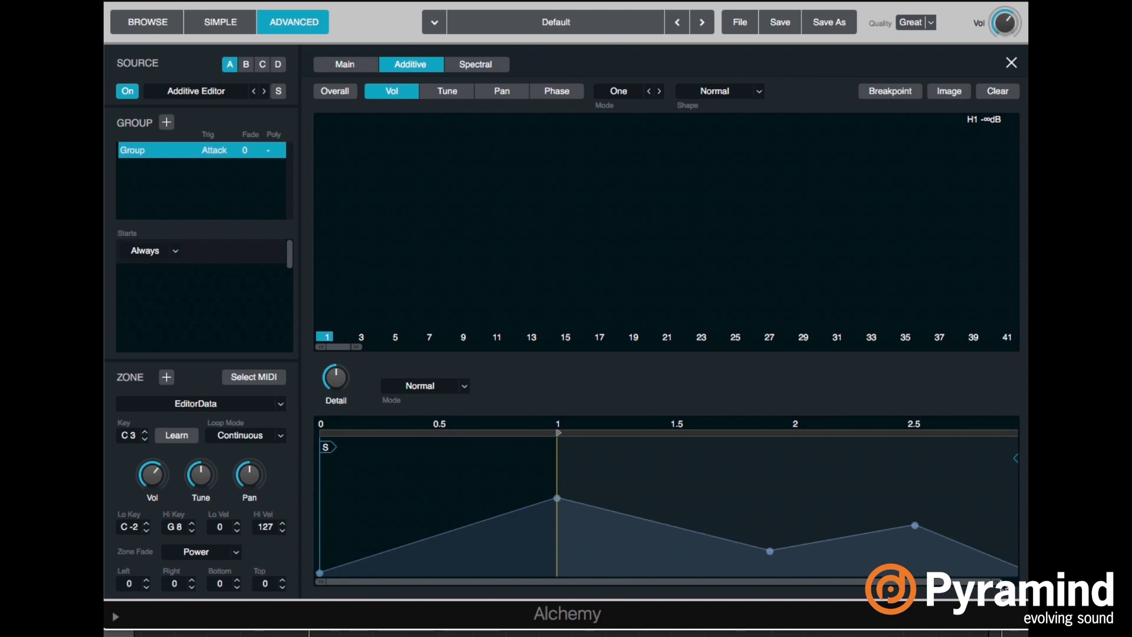
left_click_drag(998, 584, 1016, 583)
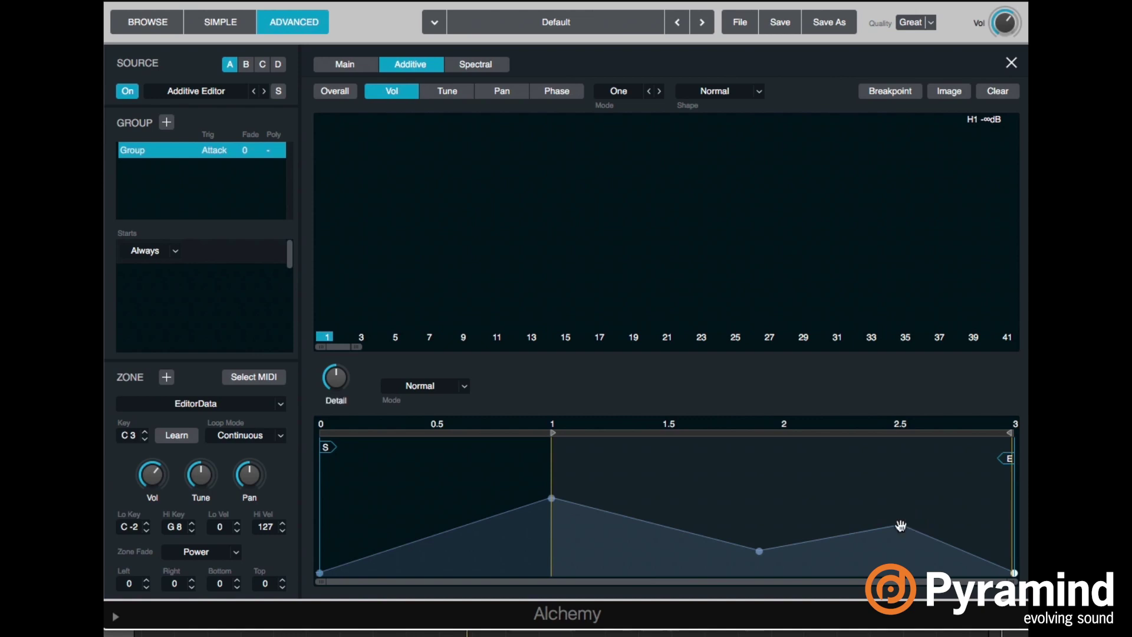
Pull harmonic 1's envelope starting point down to silence (-∞ dB).
left_click(901, 525)
left_click(759, 551)
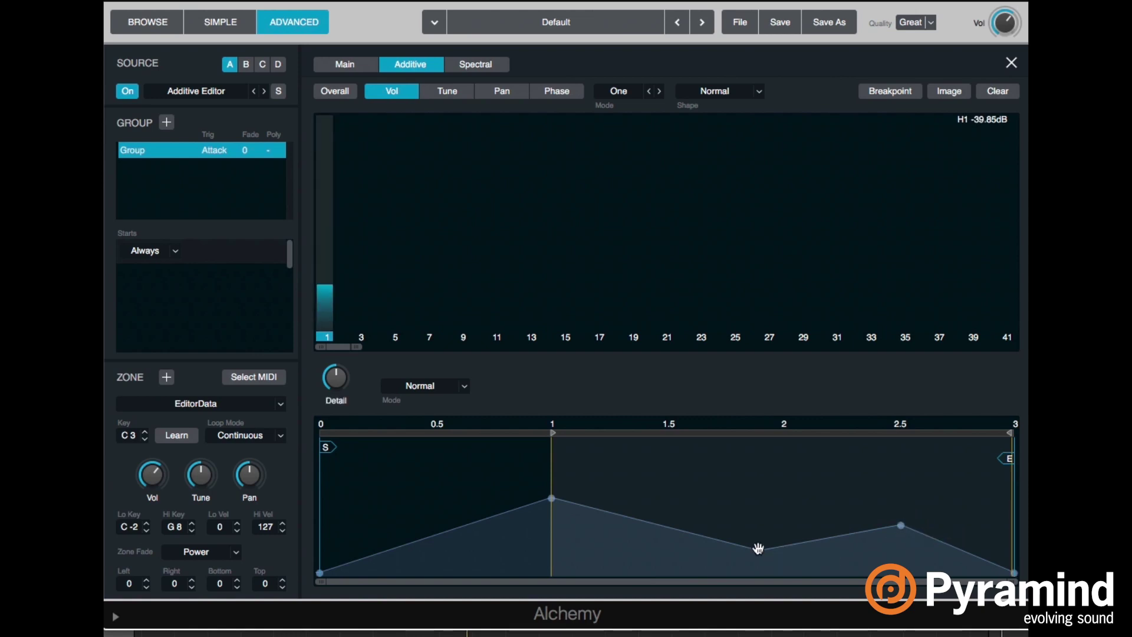
left_click(553, 497)
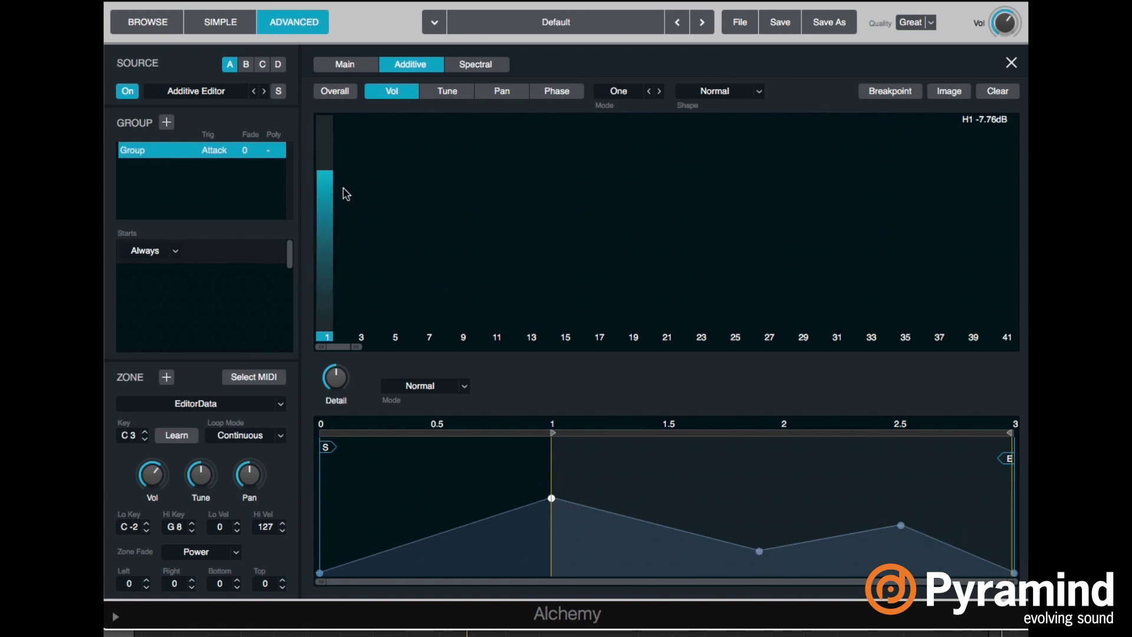
left_click(319, 570)
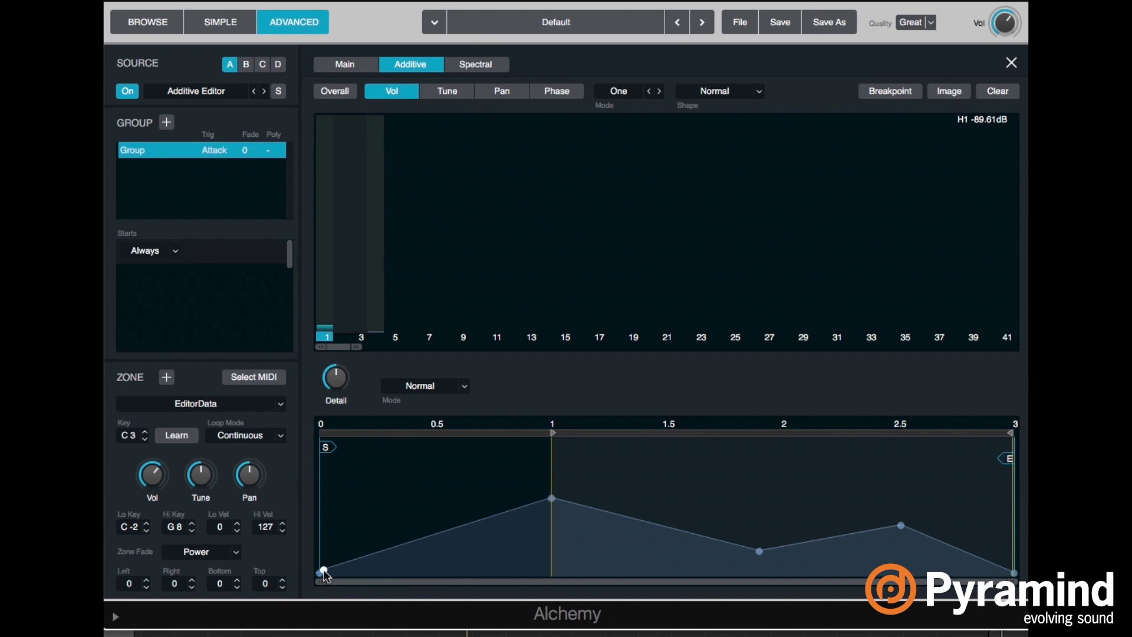
left_click_drag(323, 571, 323, 576)
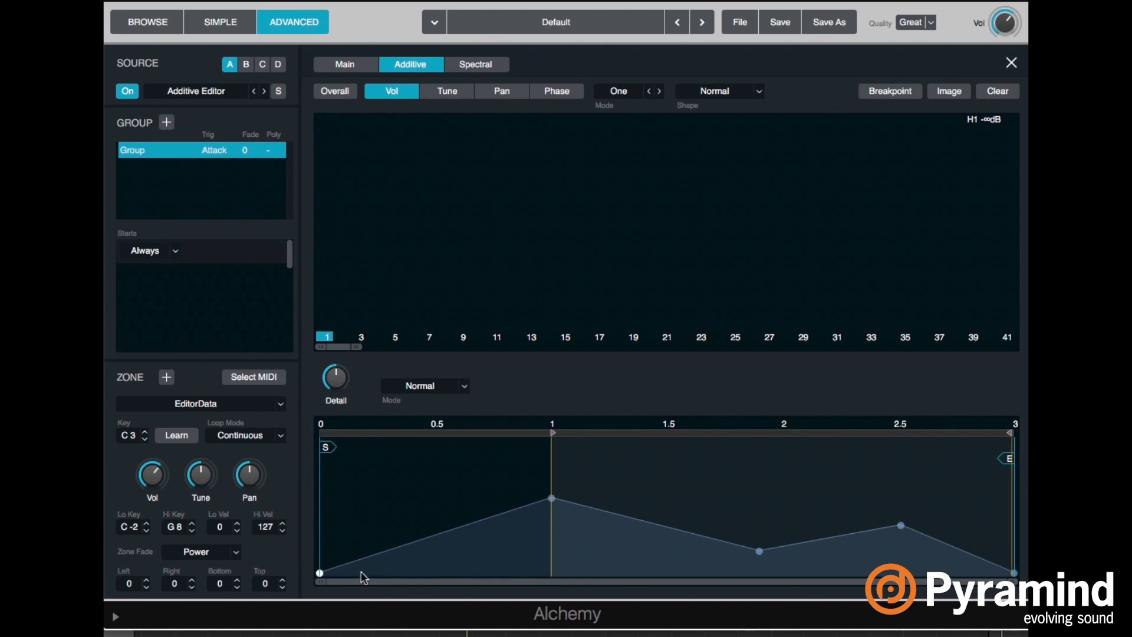
Select harmonic 2 and lay out volume envelope points at about 1.33 s, 1.85 s and 3 s.
left_click(346, 337)
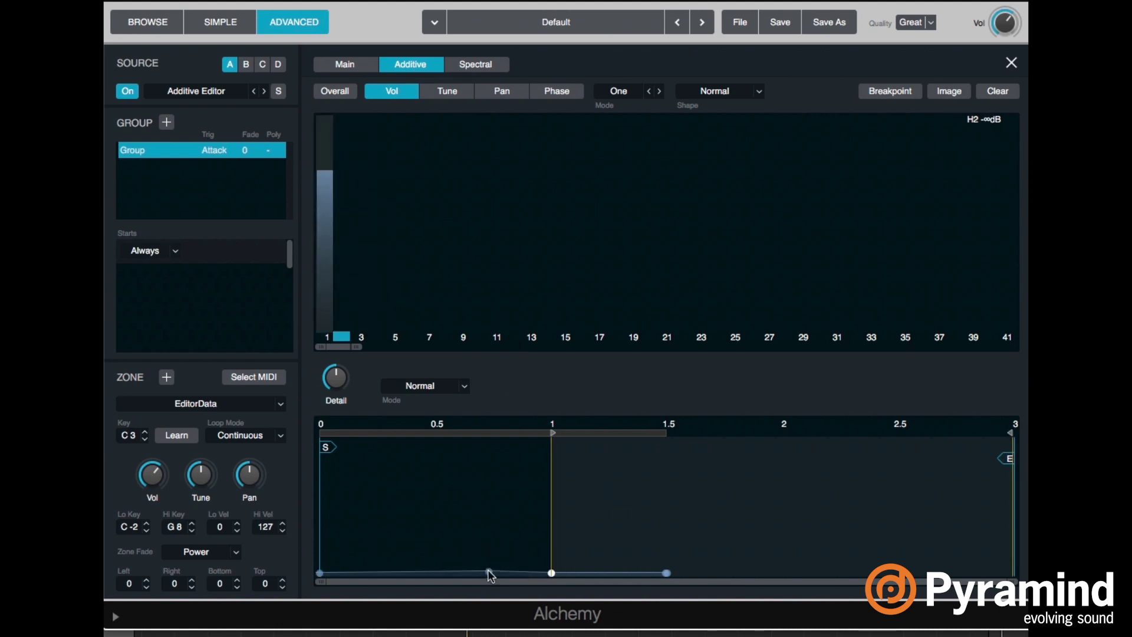
left_click_drag(489, 572, 482, 556)
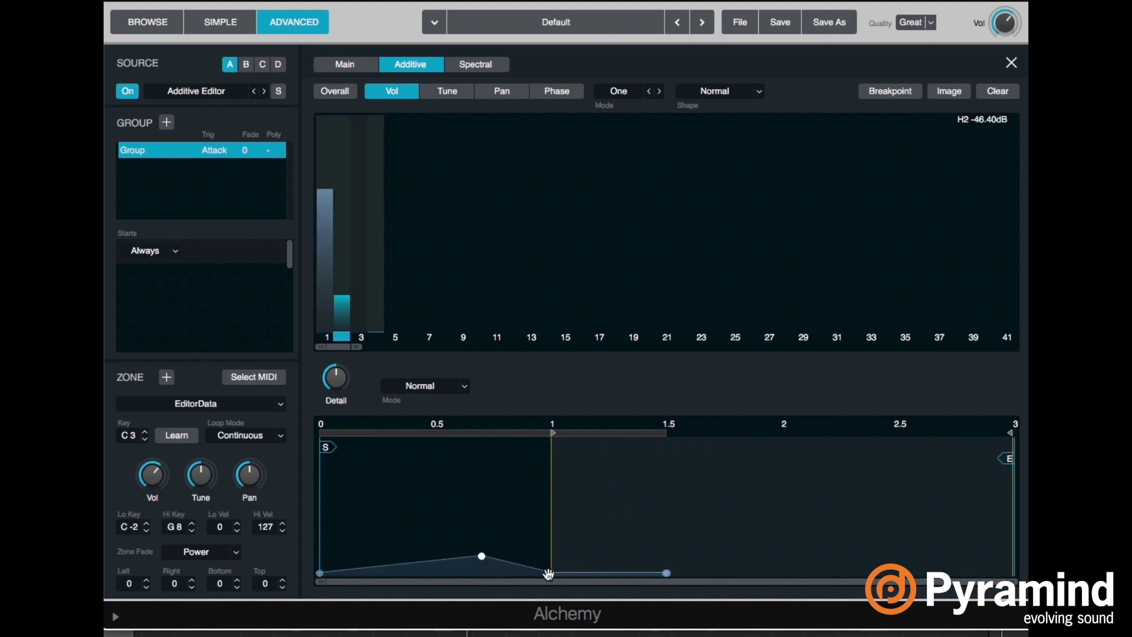
left_click_drag(552, 573, 665, 534)
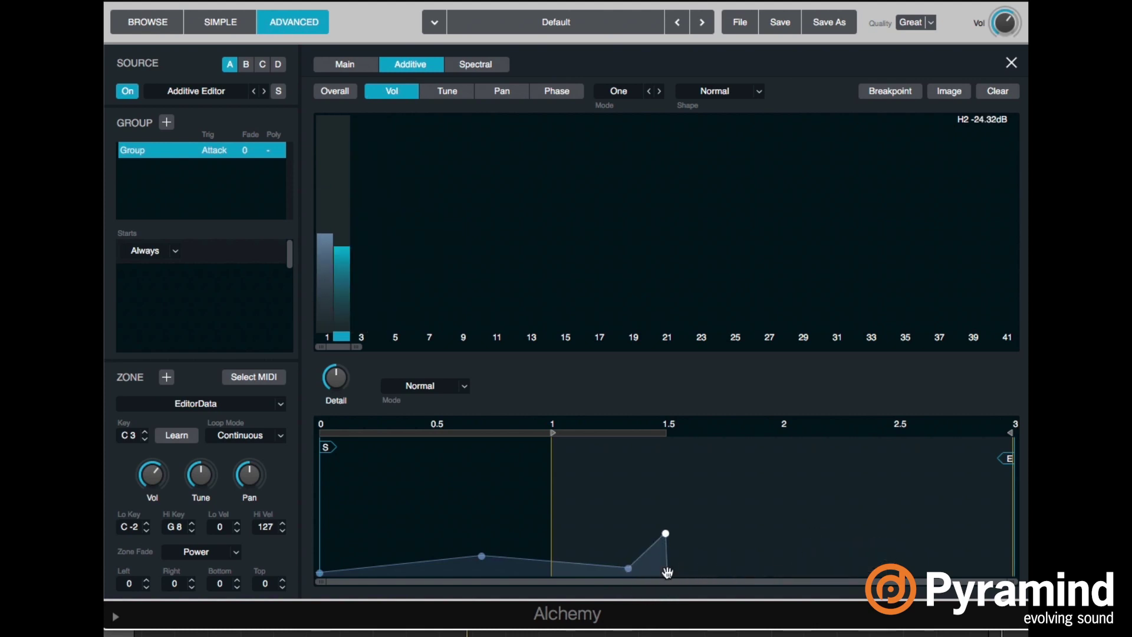
left_click_drag(668, 572, 1015, 572)
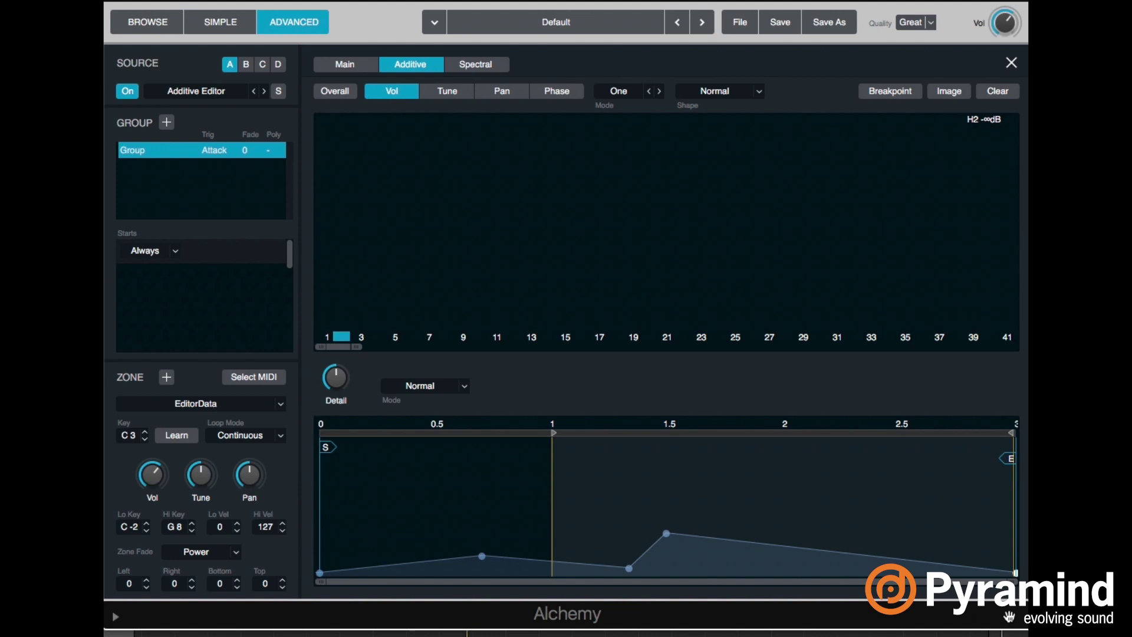
left_click_drag(666, 533, 810, 523)
mouse_move(341, 373)
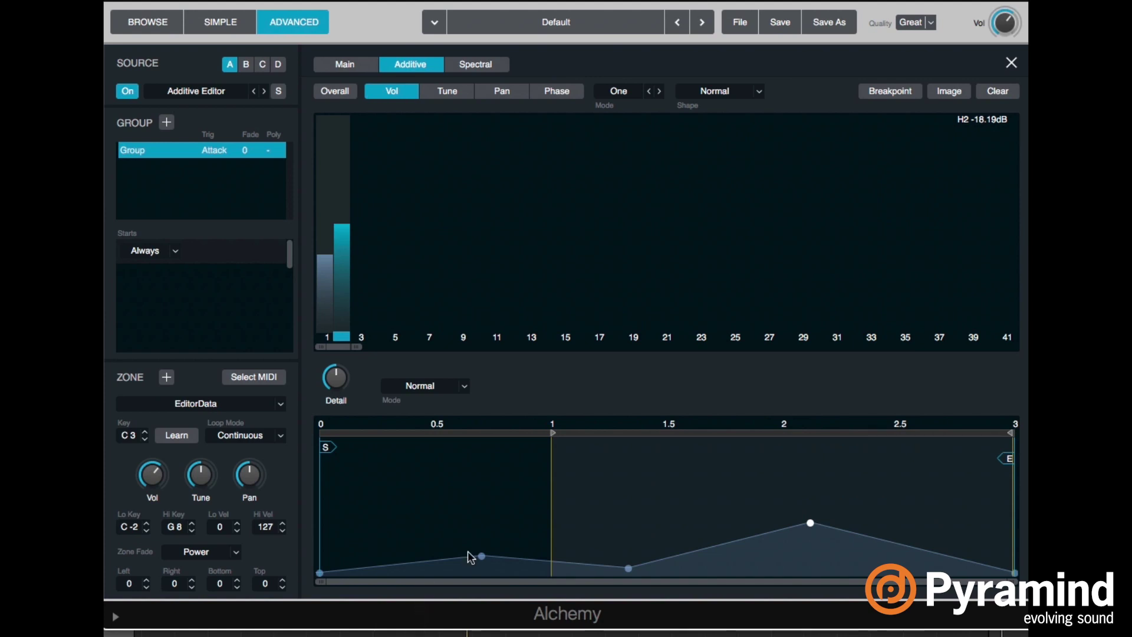
Raise harmonic 2's peaks near 0.7 s and 2.1 s and lift the dip near 1.3 s.
left_click_drag(482, 556, 497, 506)
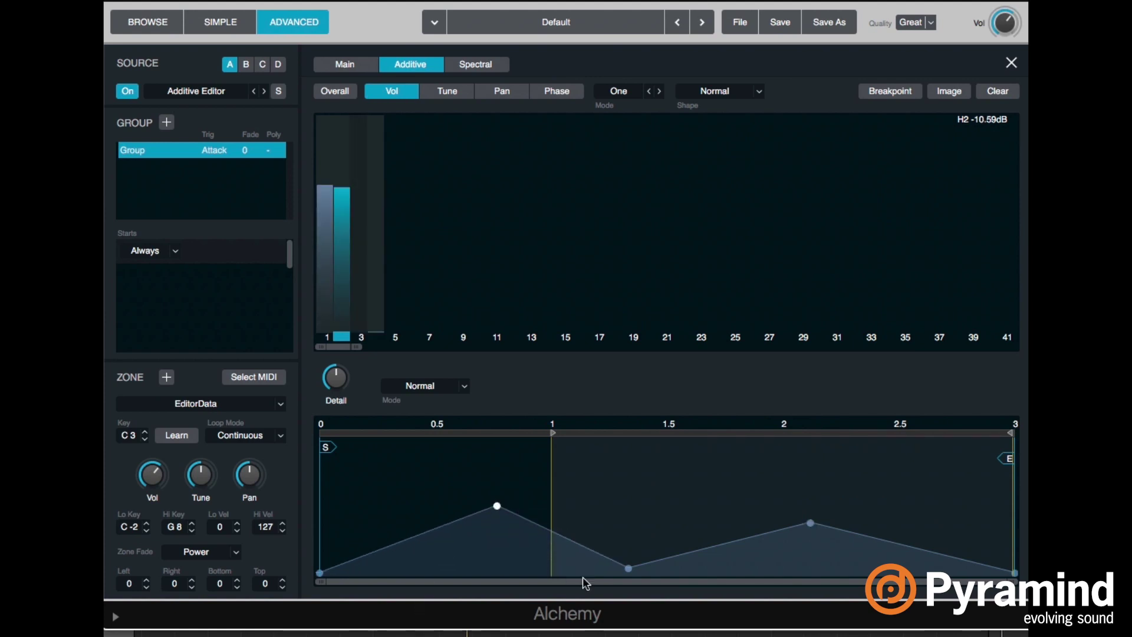
left_click_drag(631, 566, 620, 537)
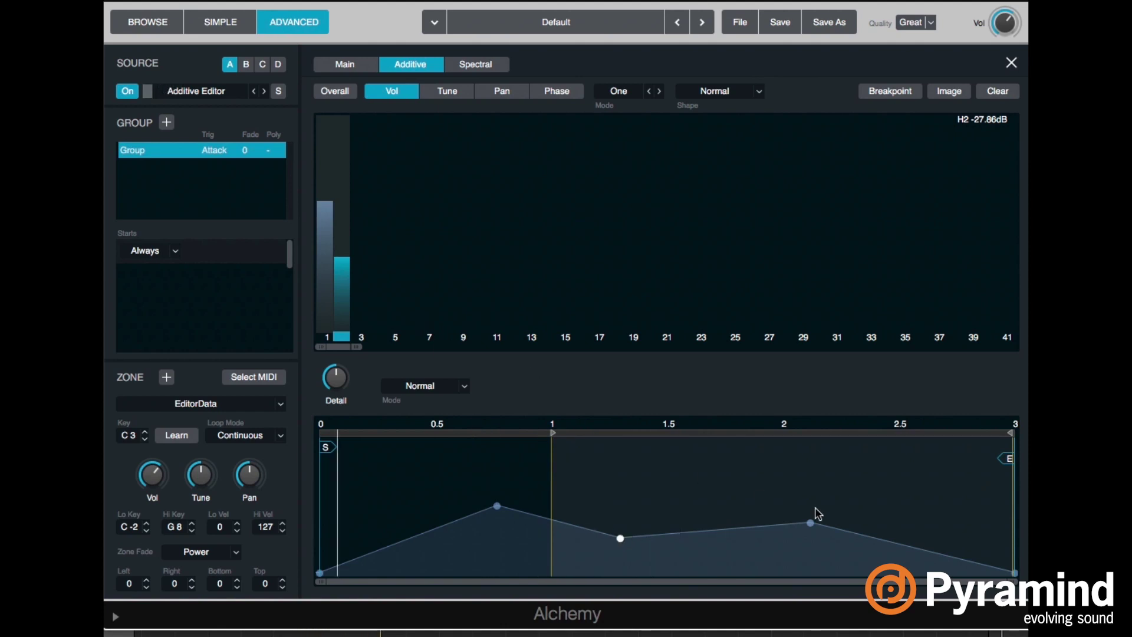
left_click_drag(811, 522, 814, 511)
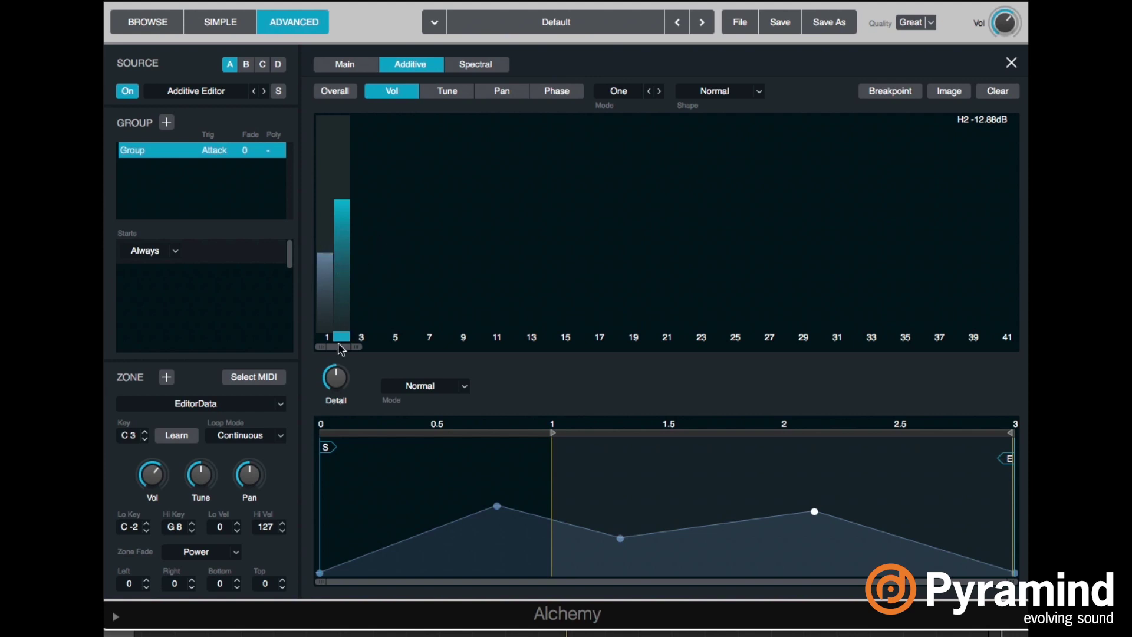
left_click_drag(338, 346, 324, 347)
Shape harmonic 3's volume envelope into a single peak around one second, removing the extra point.
left_click(366, 289)
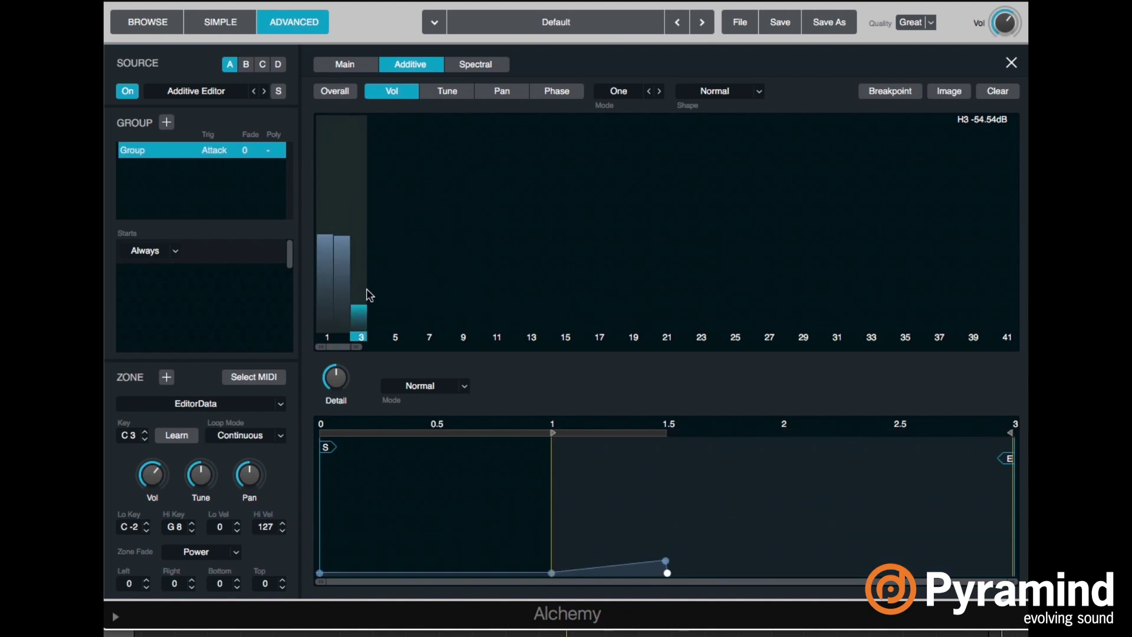
left_click_drag(554, 571, 543, 550)
left_click_drag(666, 572, 948, 572)
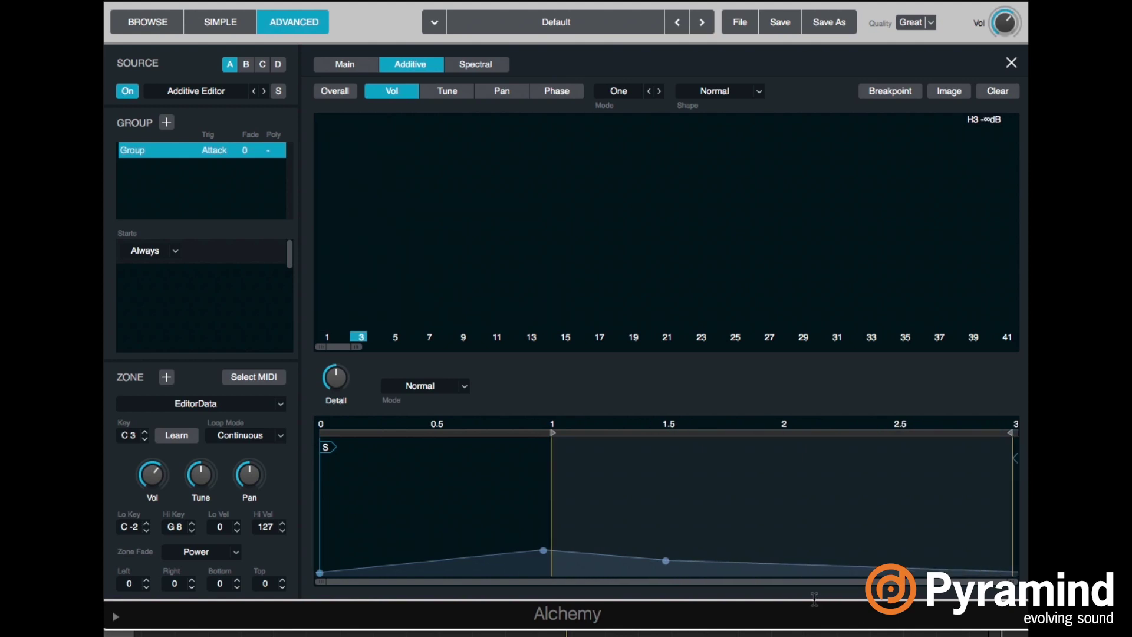
double_click(666, 560)
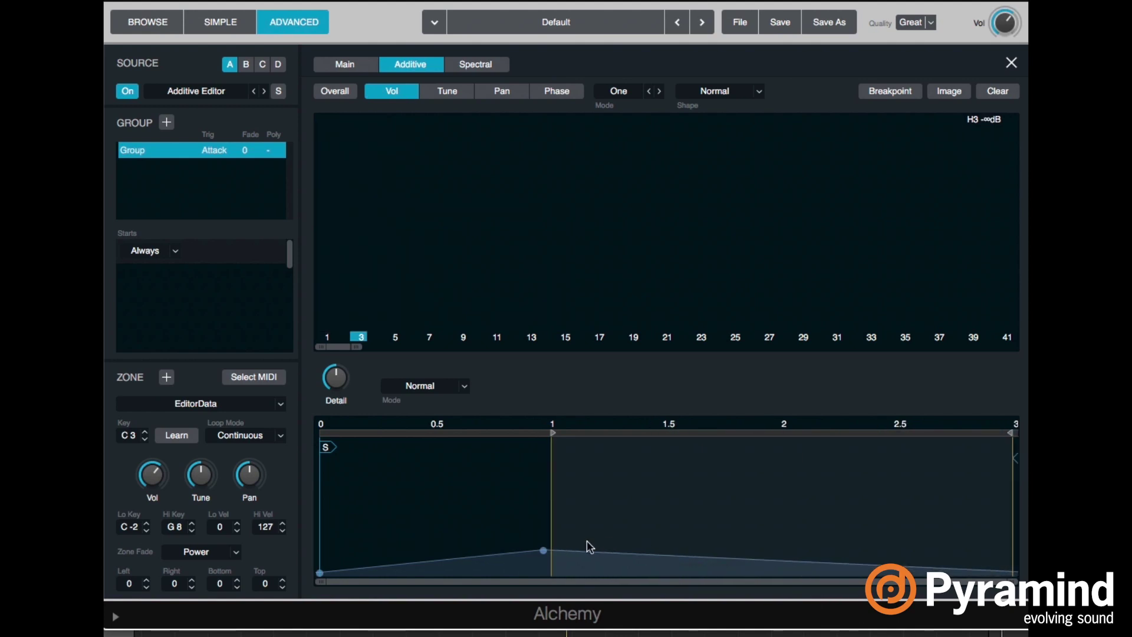
left_click_drag(541, 552, 604, 528)
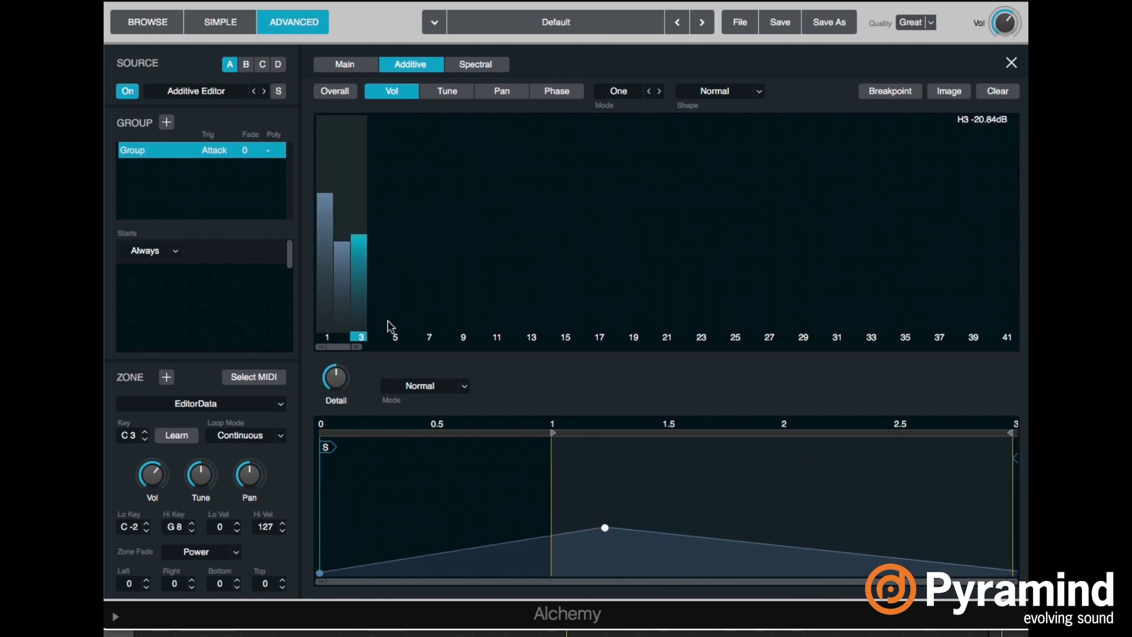
Shape harmonic 4's volume envelope into a single peak near 1.08 s that fades out.
left_click(378, 341)
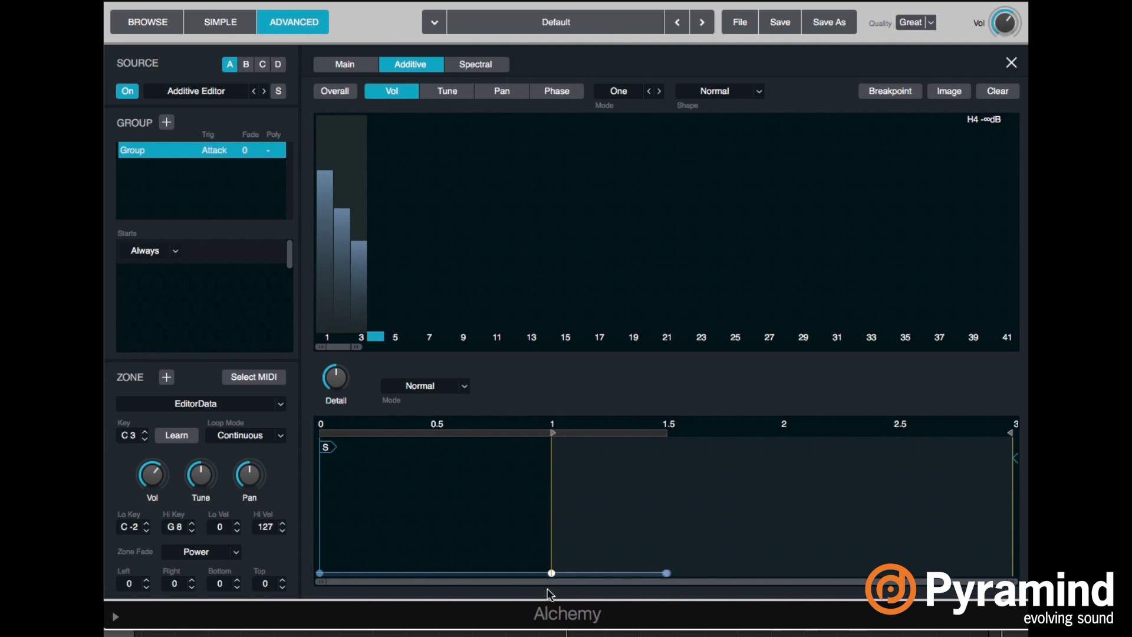
left_click_drag(551, 572, 536, 540)
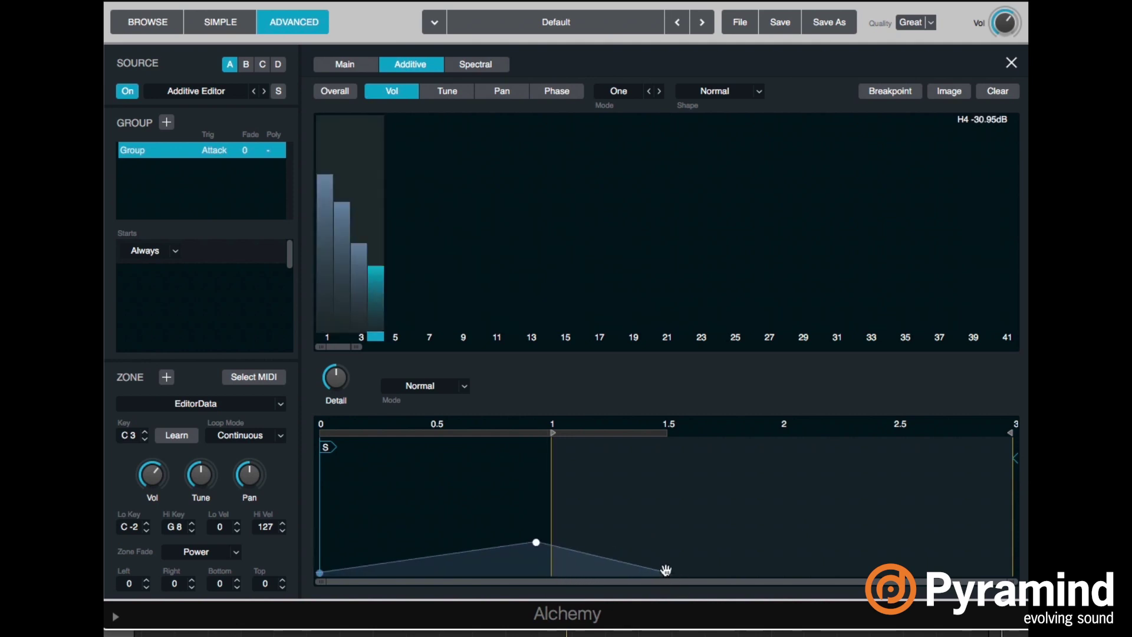
left_click_drag(666, 571, 912, 518)
left_click_drag(666, 573, 1017, 569)
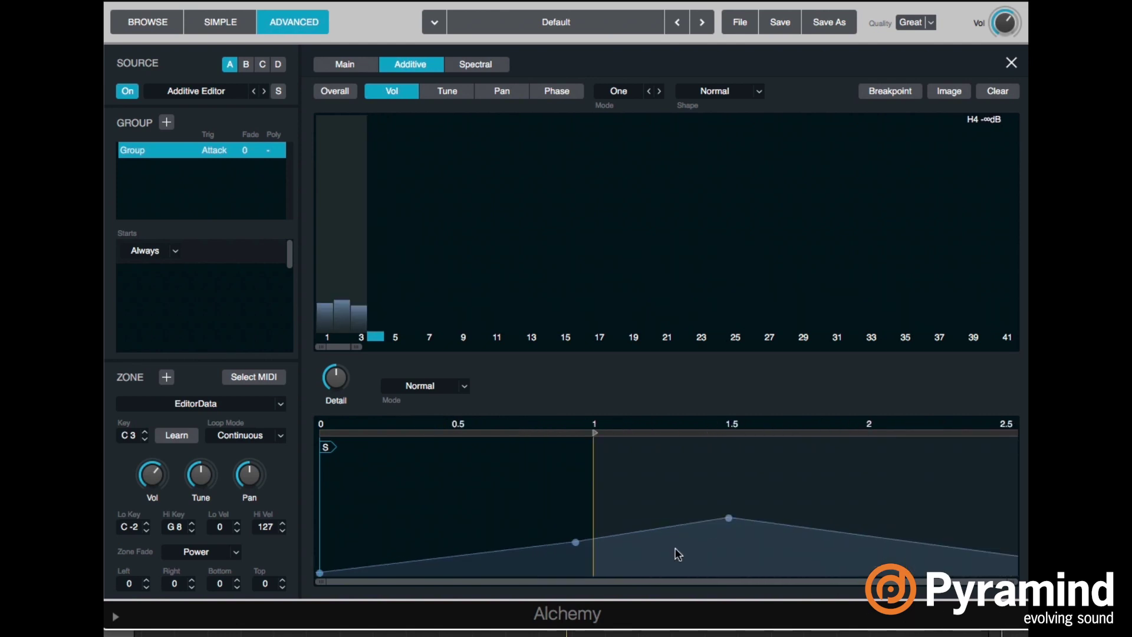
double_click(727, 514)
mouse_move(537, 539)
left_mouse_down()
mouse_move(566, 528)
mouse_move(551, 528)
left_mouse_up()
With Snap Pitch on, raise harmonic 4's tuning near 1.5 s and 2.45 s to 6 semitones.
left_click(445, 94)
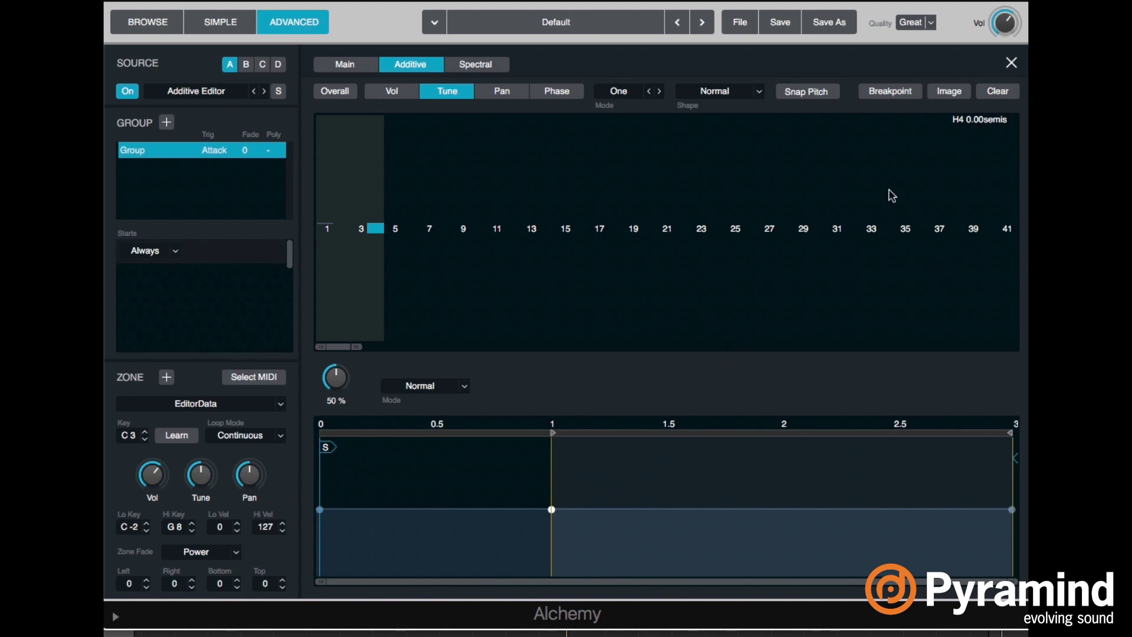
left_click(811, 95)
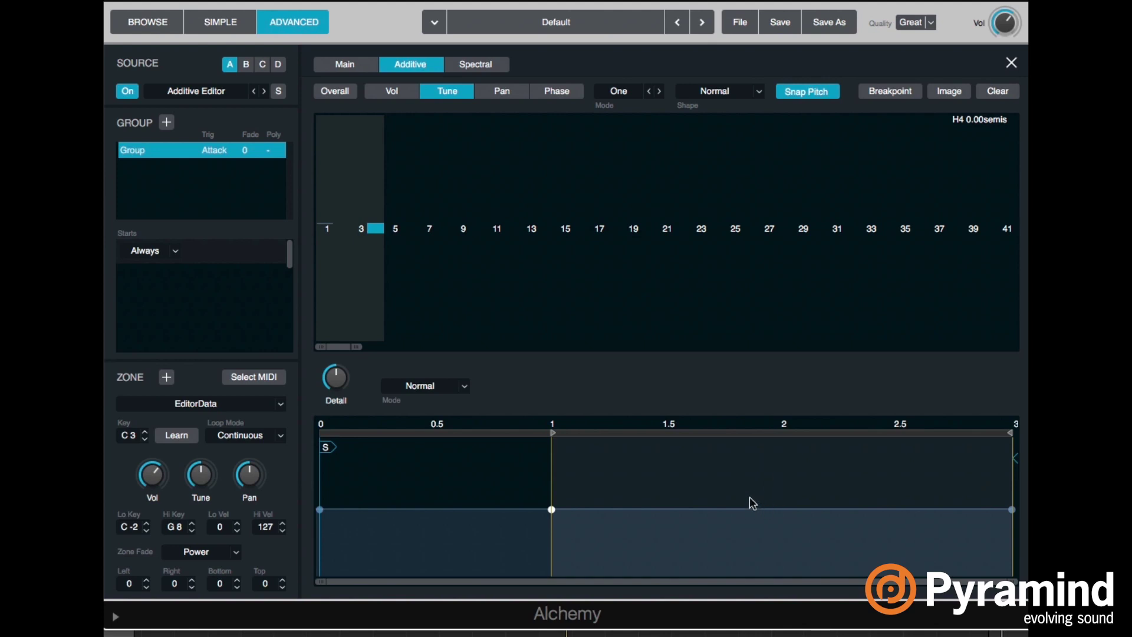
left_click_drag(672, 509, 668, 401)
left_click(882, 463)
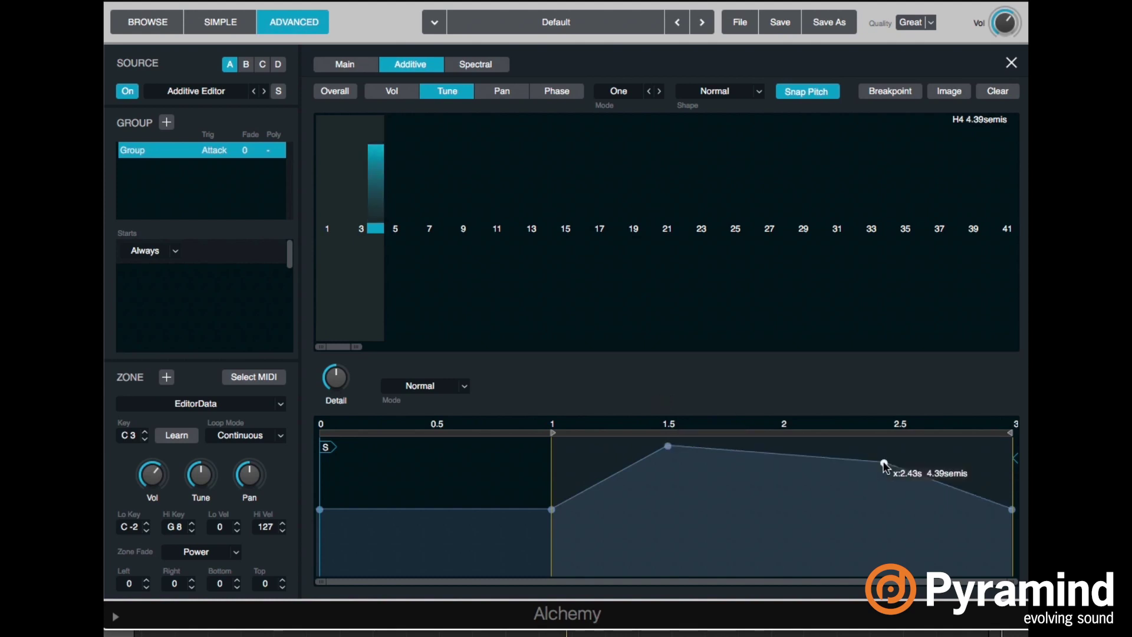
left_click_drag(884, 464, 888, 420)
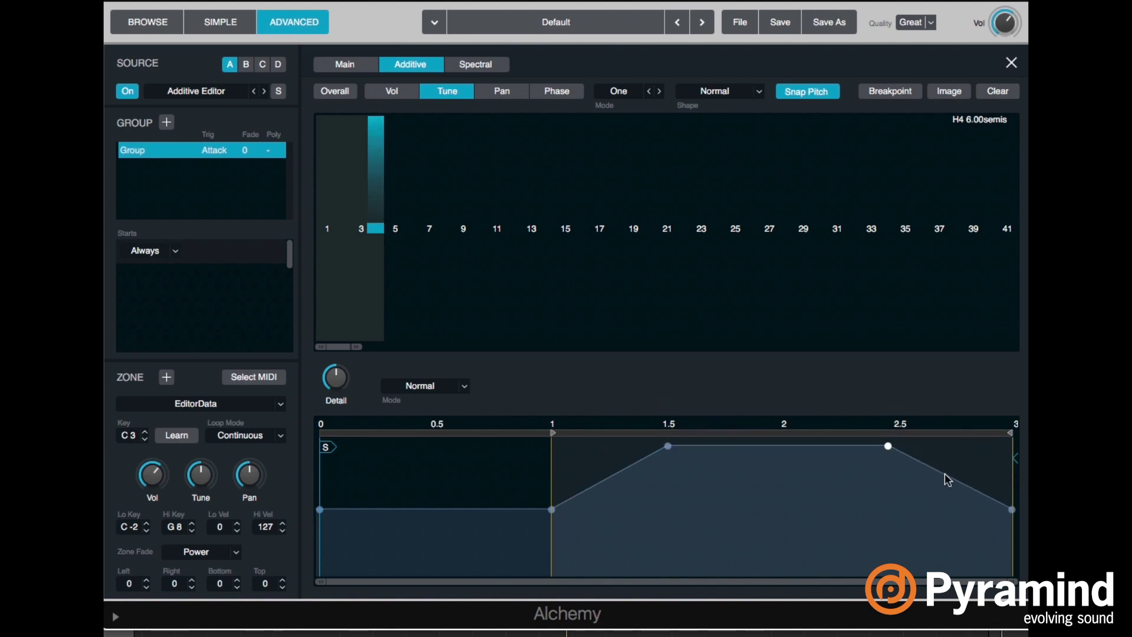
left_click_drag(1014, 511, 1001, 423)
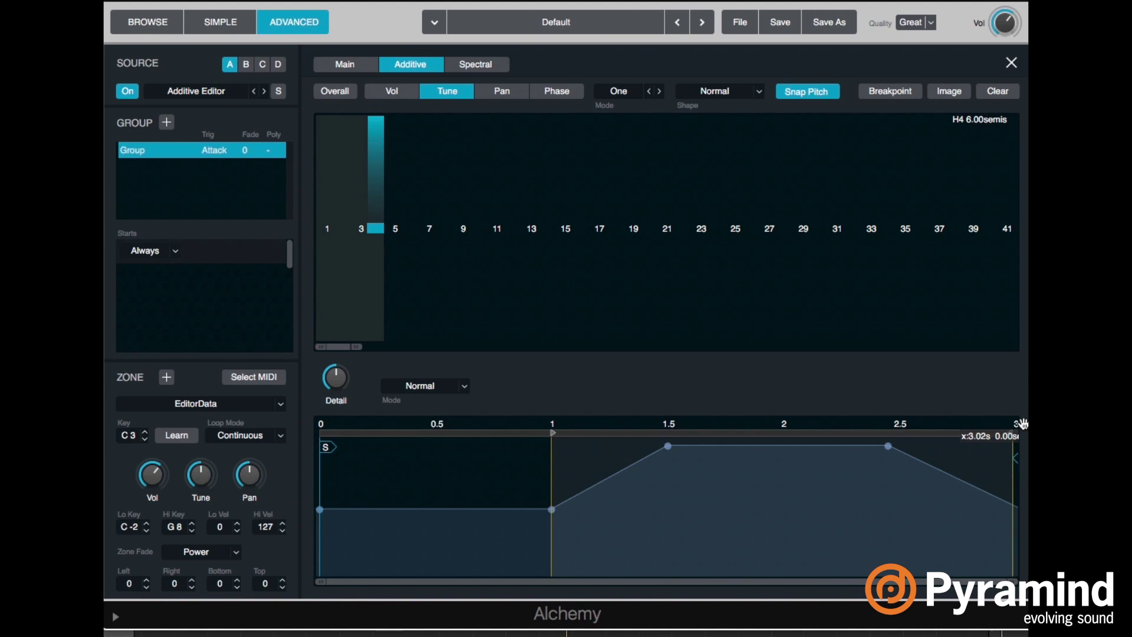
left_click_drag(1022, 423, 1017, 424)
Add a plateau node near 2.84 s and move the plateau start earlier to about 1.35 s.
left_click(980, 462)
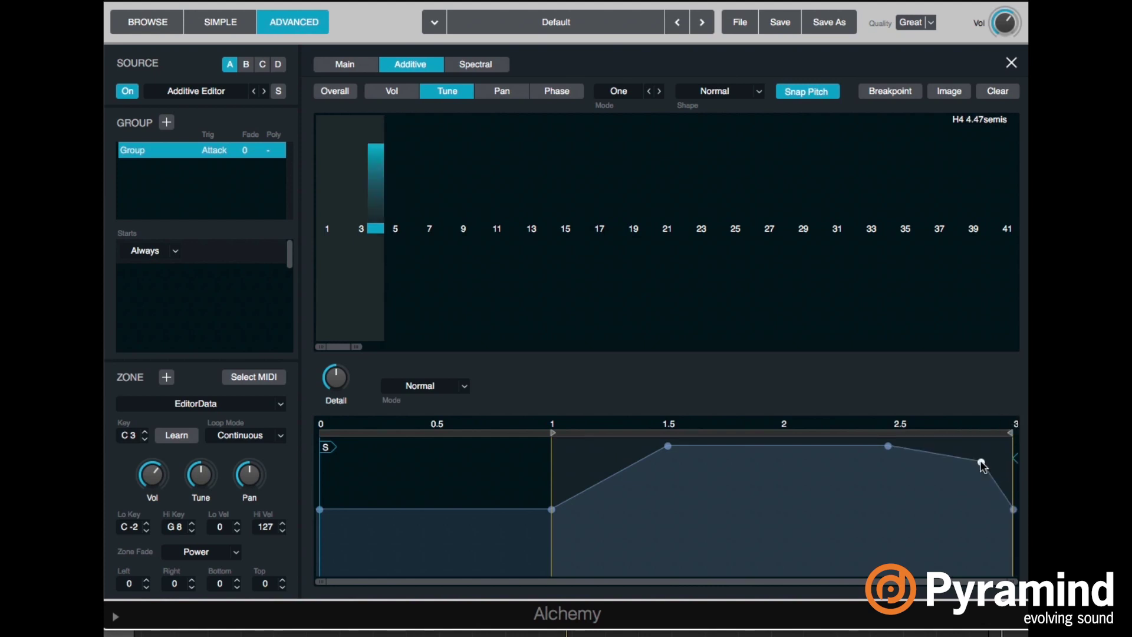
left_click_drag(980, 462, 978, 446)
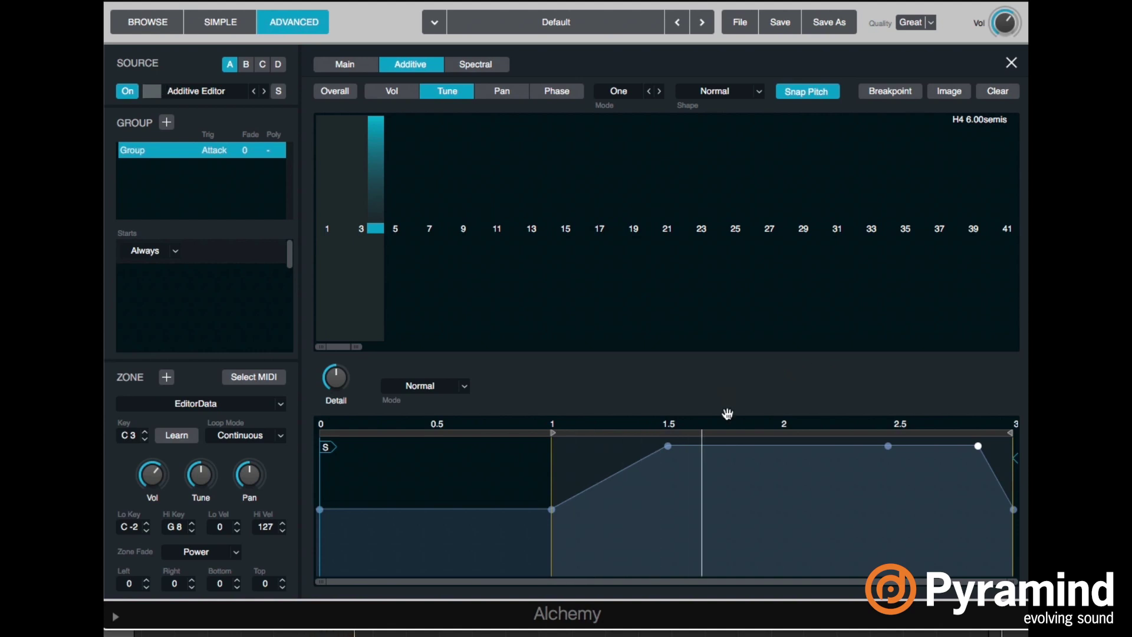
left_click_drag(668, 446, 630, 430)
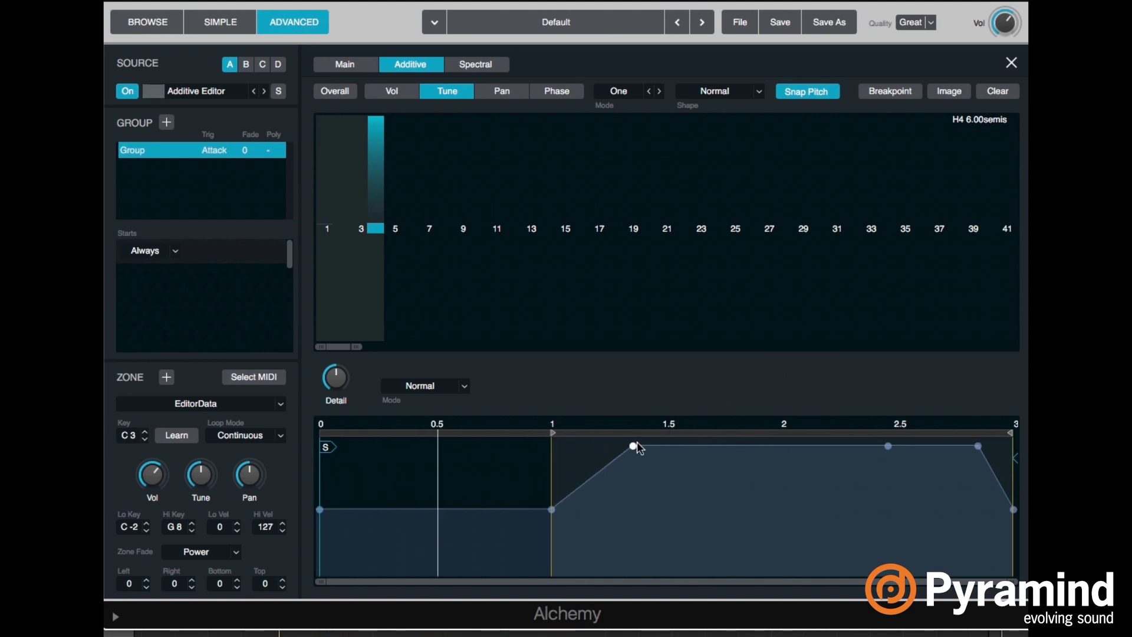
mouse_move(631, 444)
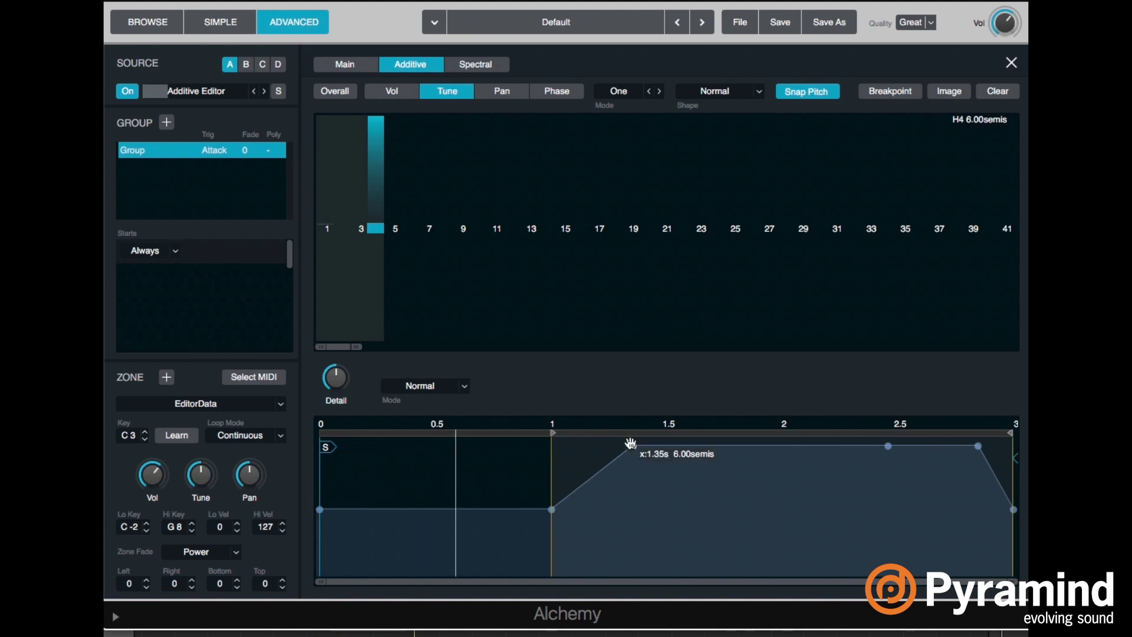
left_click_drag(630, 443, 613, 557)
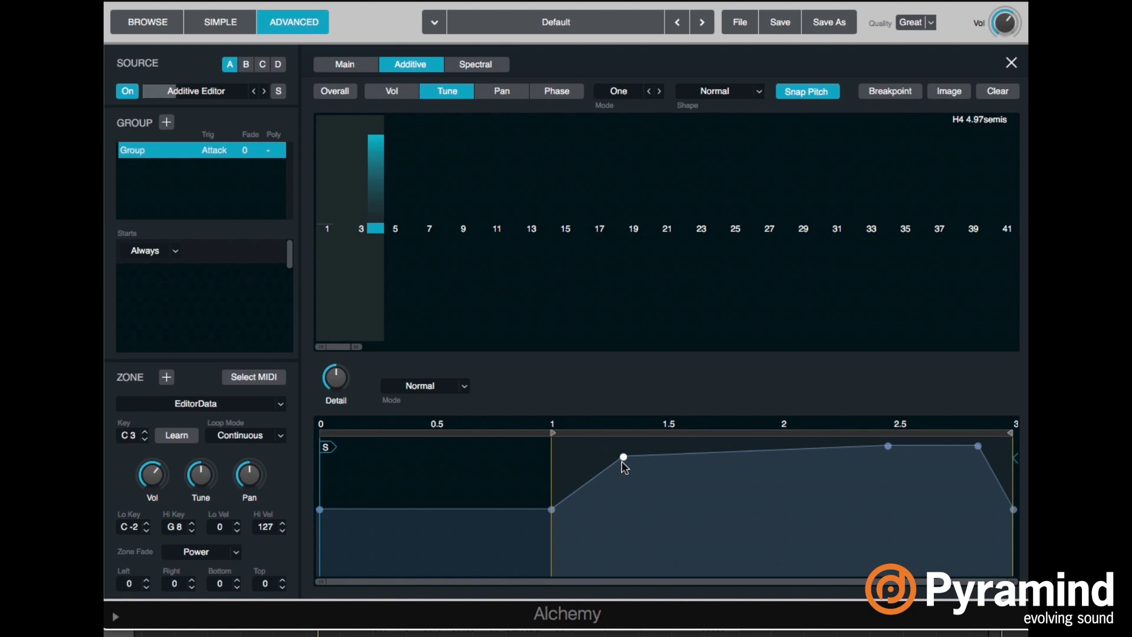
left_click_drag(622, 462, 619, 474)
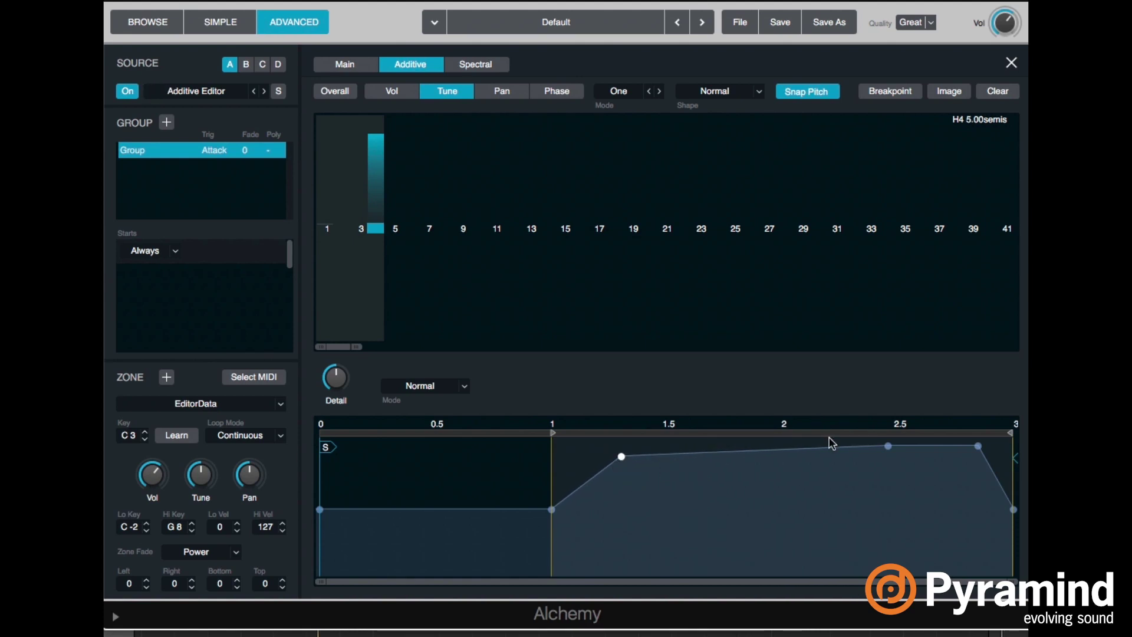
Delete the 2.5 s node and set the ramp from 2.70 semis at 1.14 s up to 4.97 semis.
double_click(888, 447)
left_click_drag(976, 442, 978, 519)
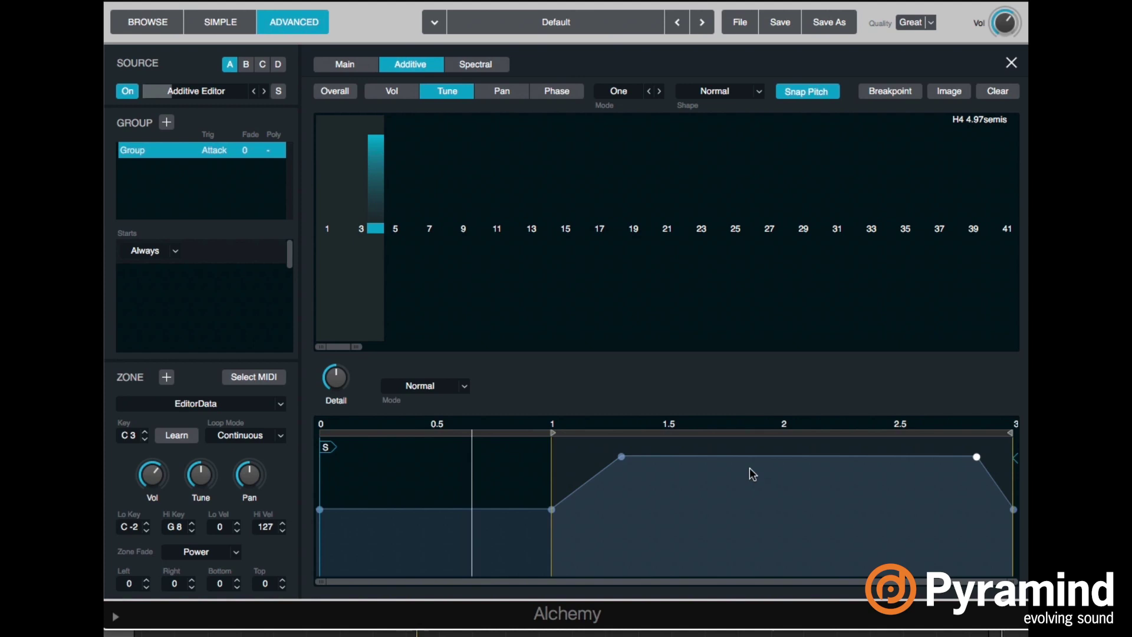
mouse_move(622, 459)
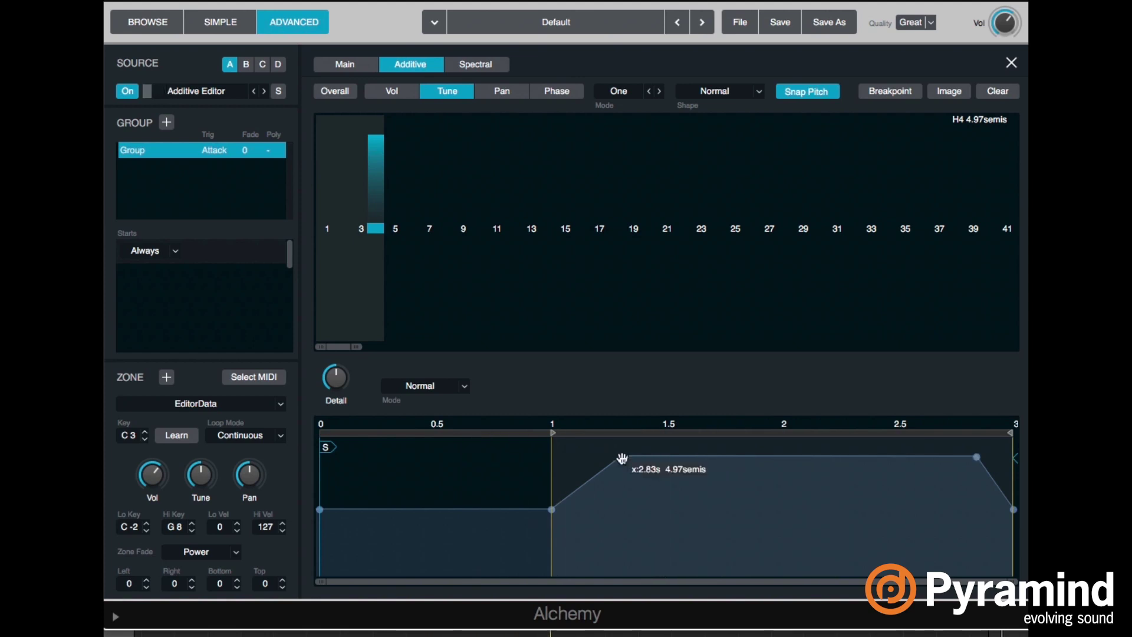
left_click_drag(622, 458, 586, 346)
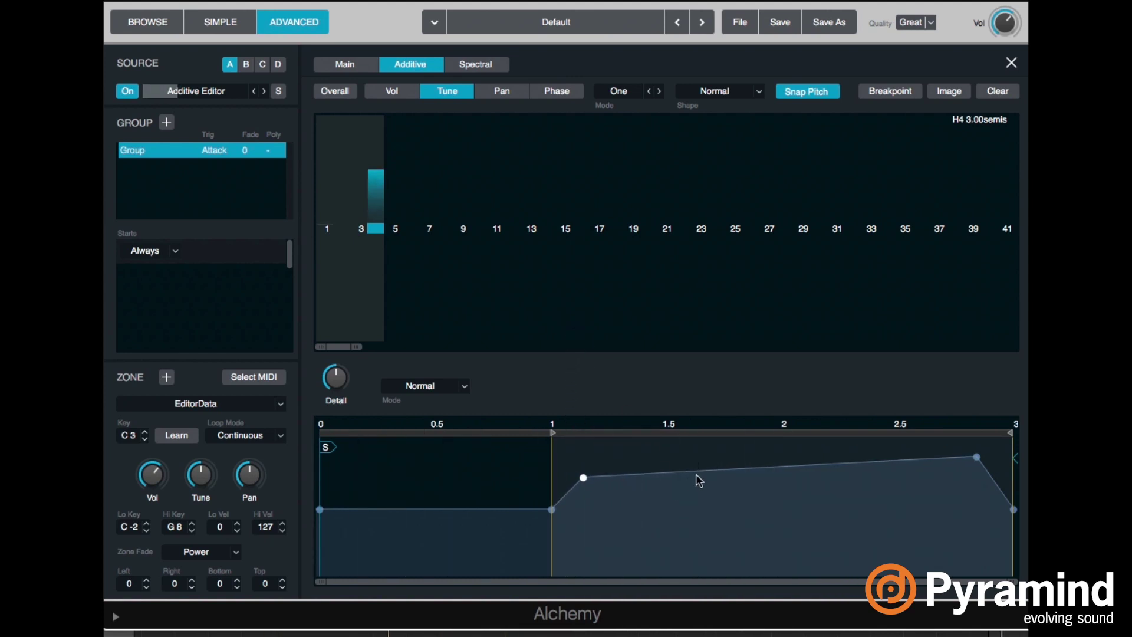
Add tuning nodes near 1.81 s and 1.76 s so the pitch steps down to 2.09 semis and holds.
left_click_drag(696, 475, 769, 487)
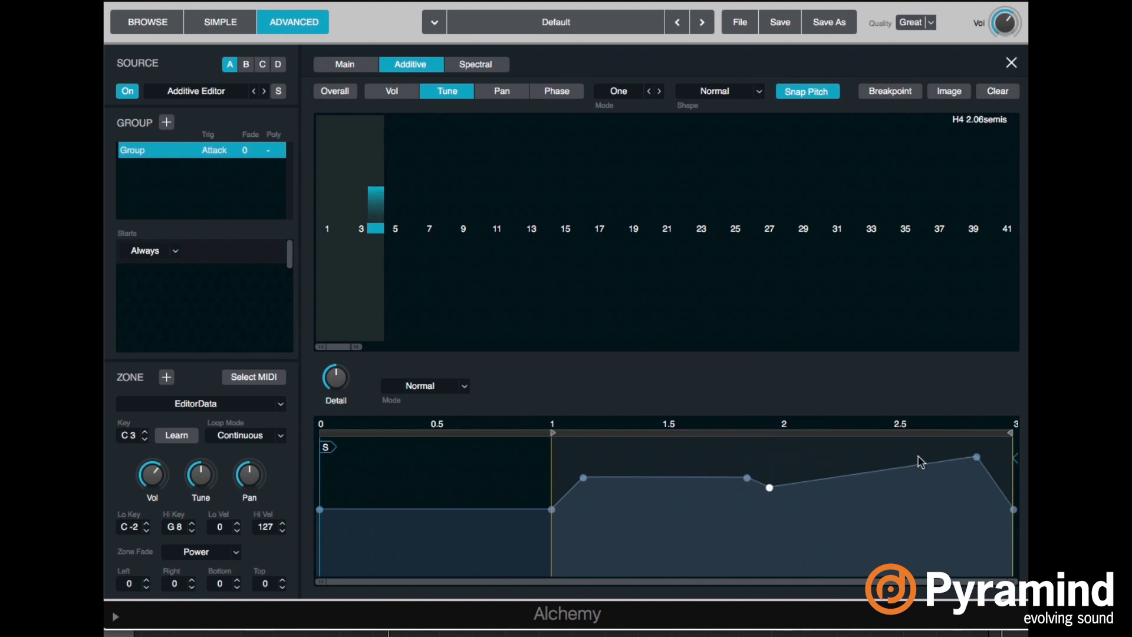
left_click_drag(978, 456, 978, 493)
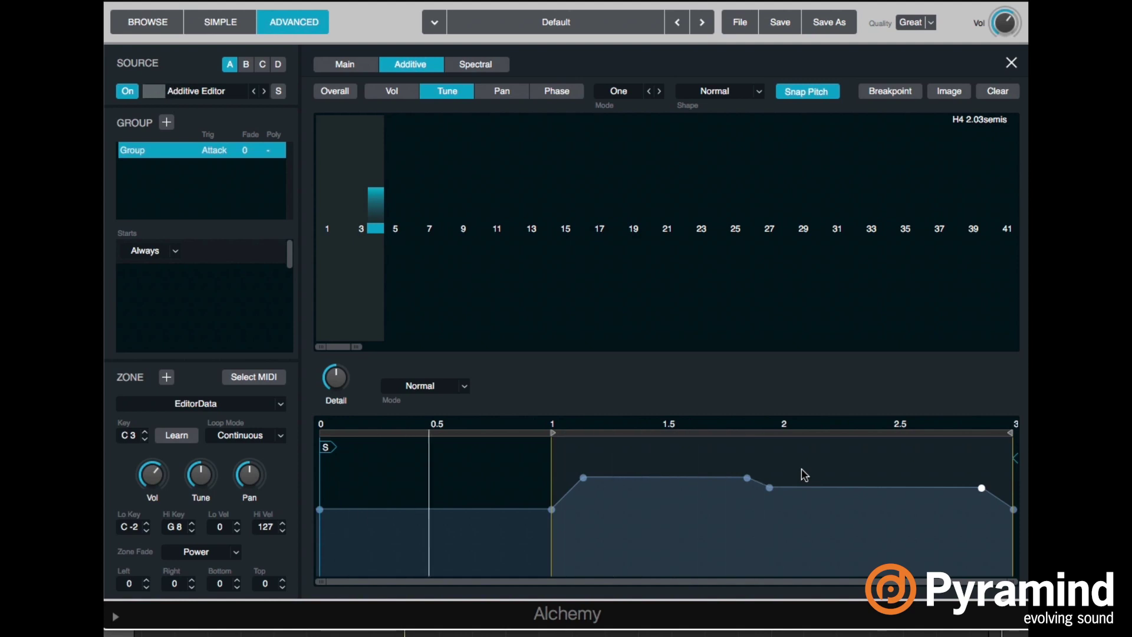
left_click(710, 475)
left_click_drag(710, 474, 710, 477)
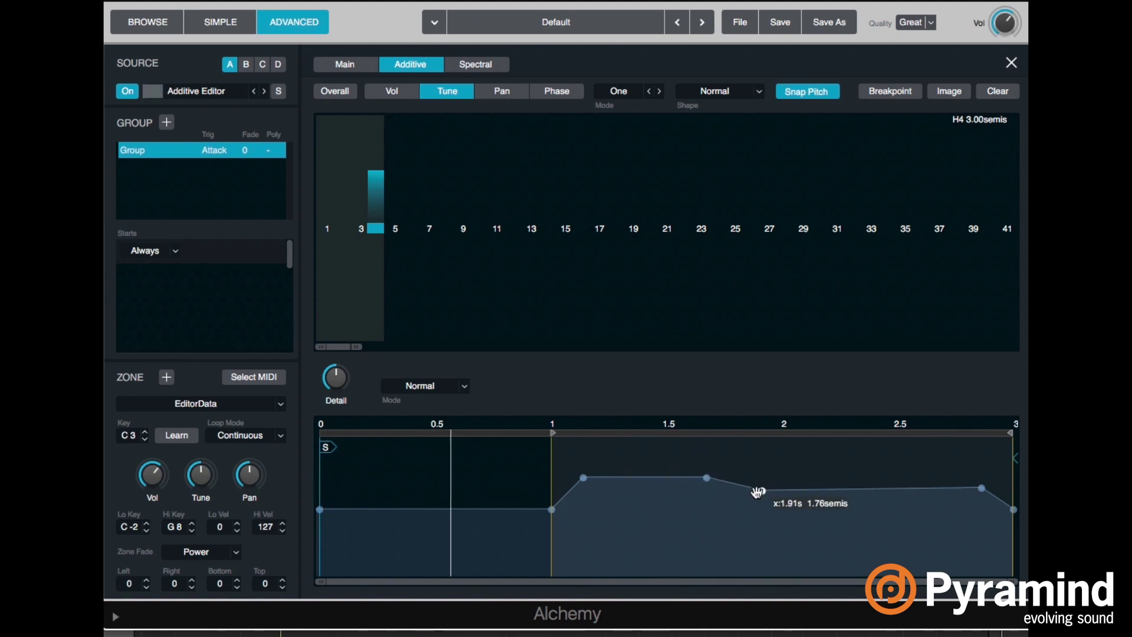
left_click(726, 487)
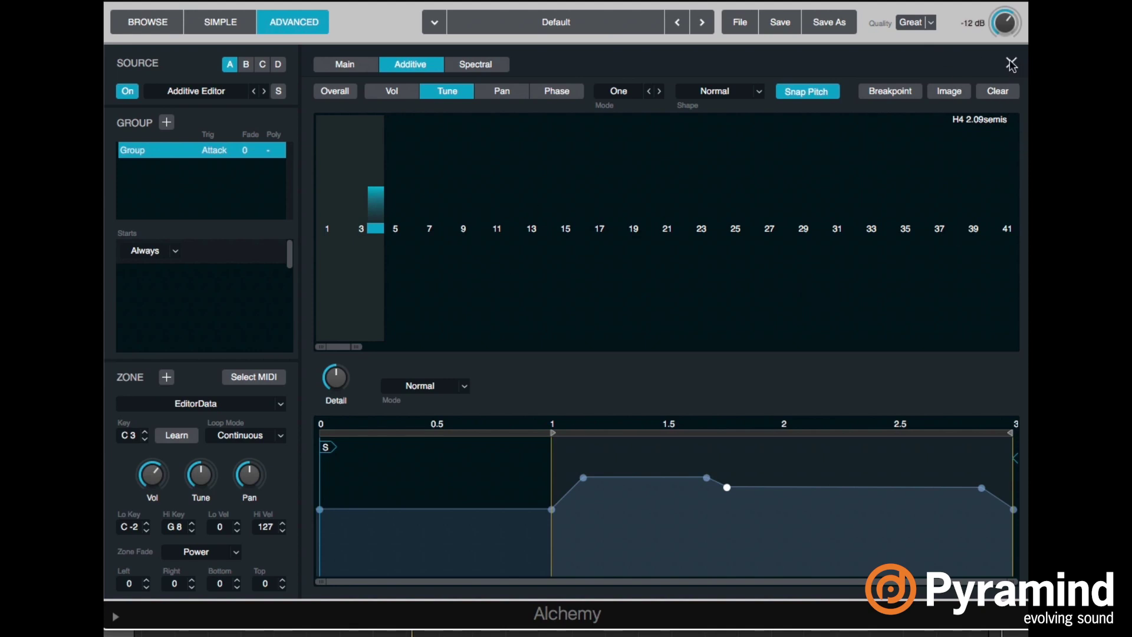
Close the Additive Editor and set source A's Speed knob to 250 %.
left_click(1011, 63)
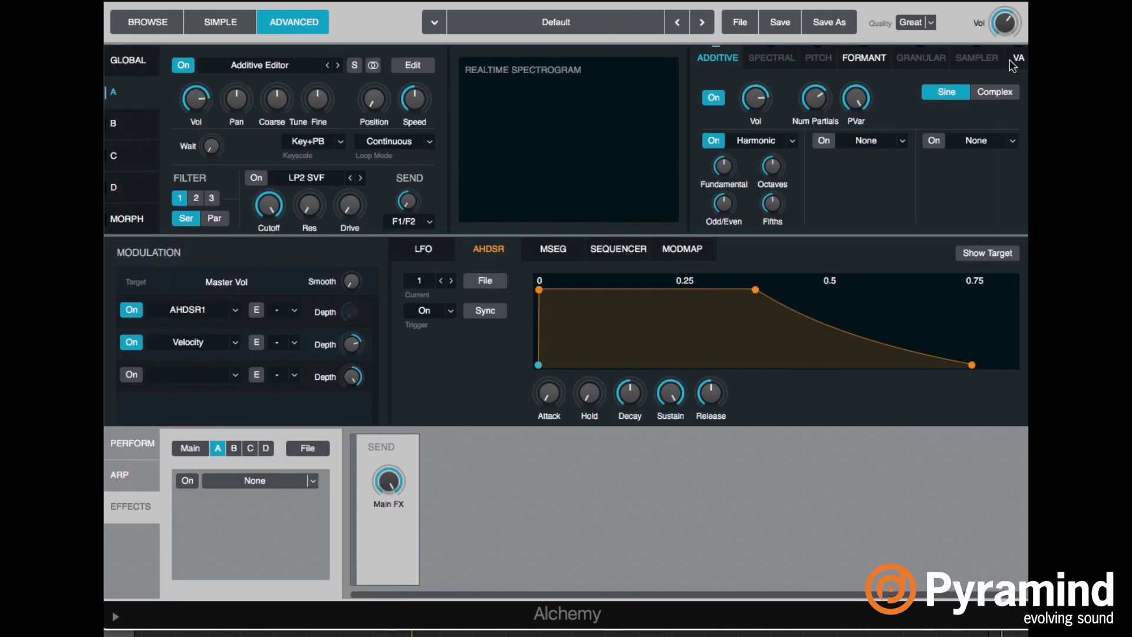
right_click(416, 112)
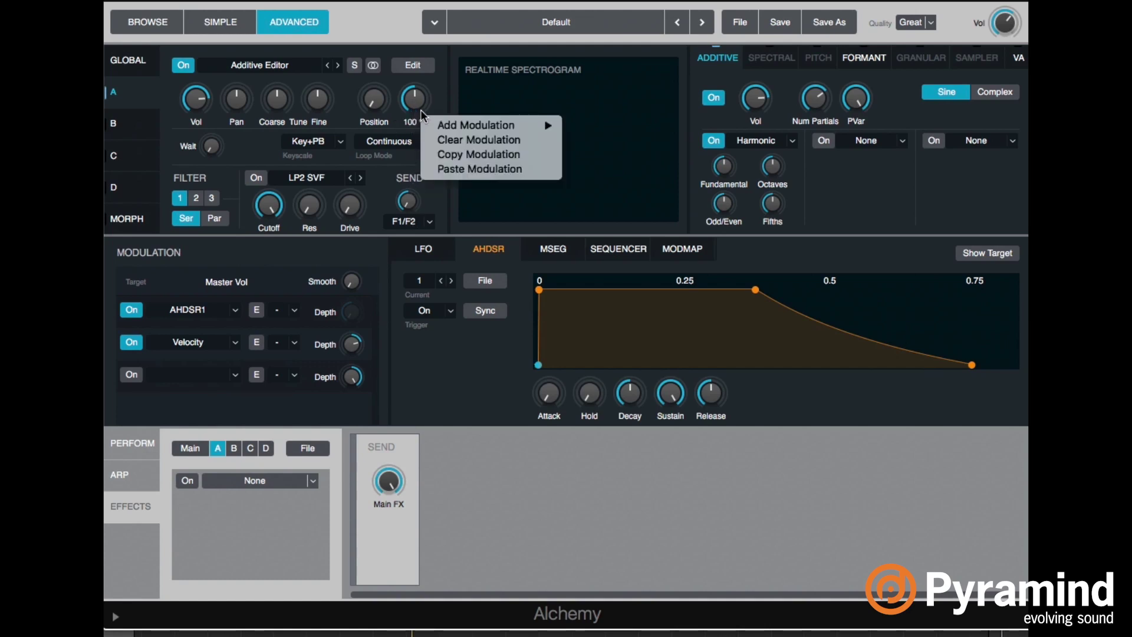
left_click(460, 122)
left_click_drag(417, 103, 417, 174)
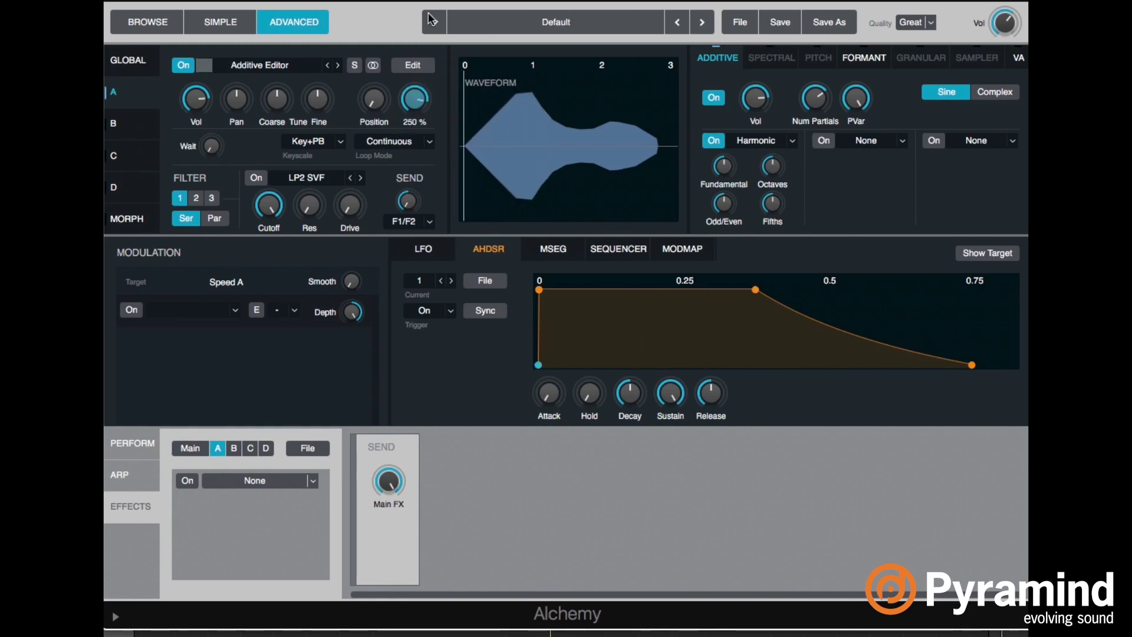
mouse_move(426, 111)
left_mouse_down()
mouse_move(442, 69)
mouse_move(424, 107)
left_mouse_up()
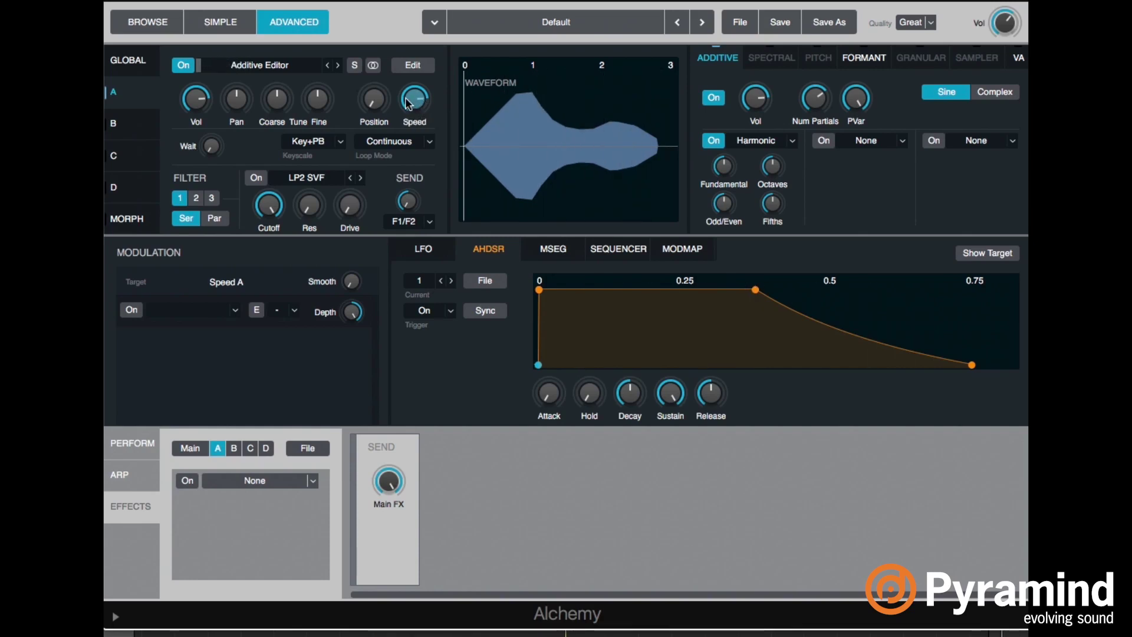
Tweak source A's Position knob, trying values around 33 % and 19 %.
mouse_move(380, 106)
left_click_drag(380, 106, 359, 41)
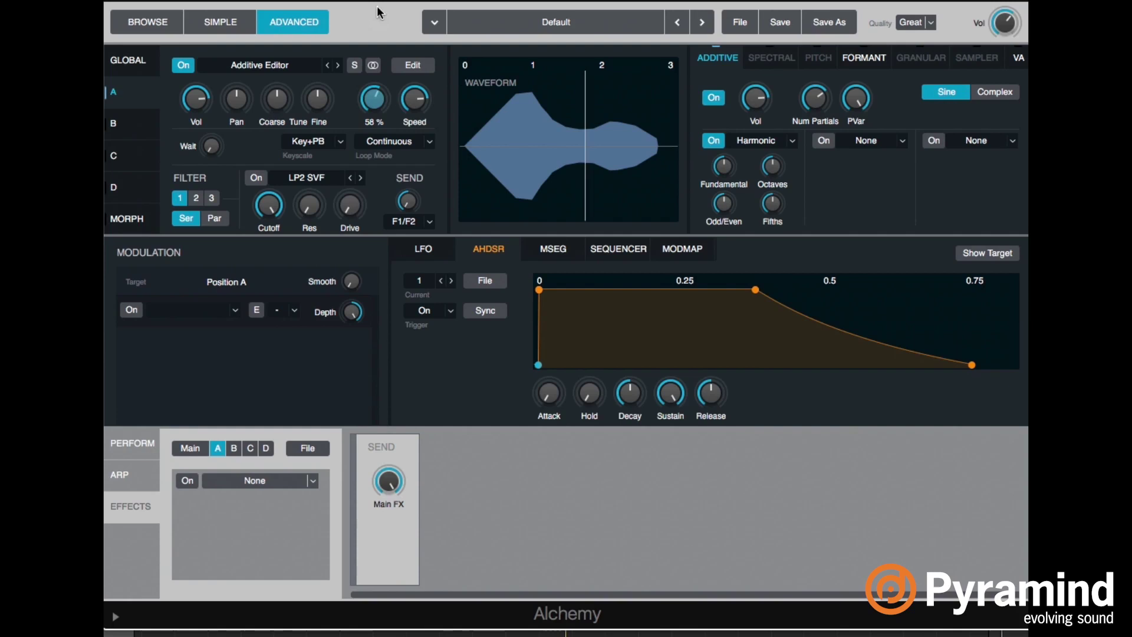
left_click(417, 100)
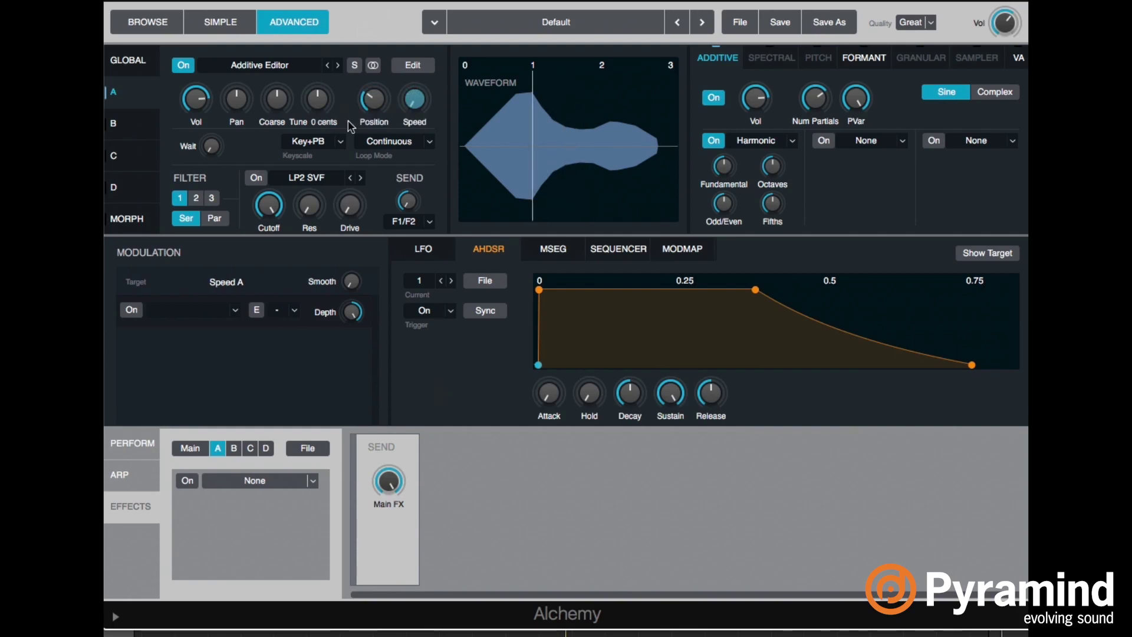
mouse_move(374, 99)
left_mouse_down()
mouse_move(372, 126)
mouse_move(389, 154)
mouse_move(378, 121)
left_mouse_up()
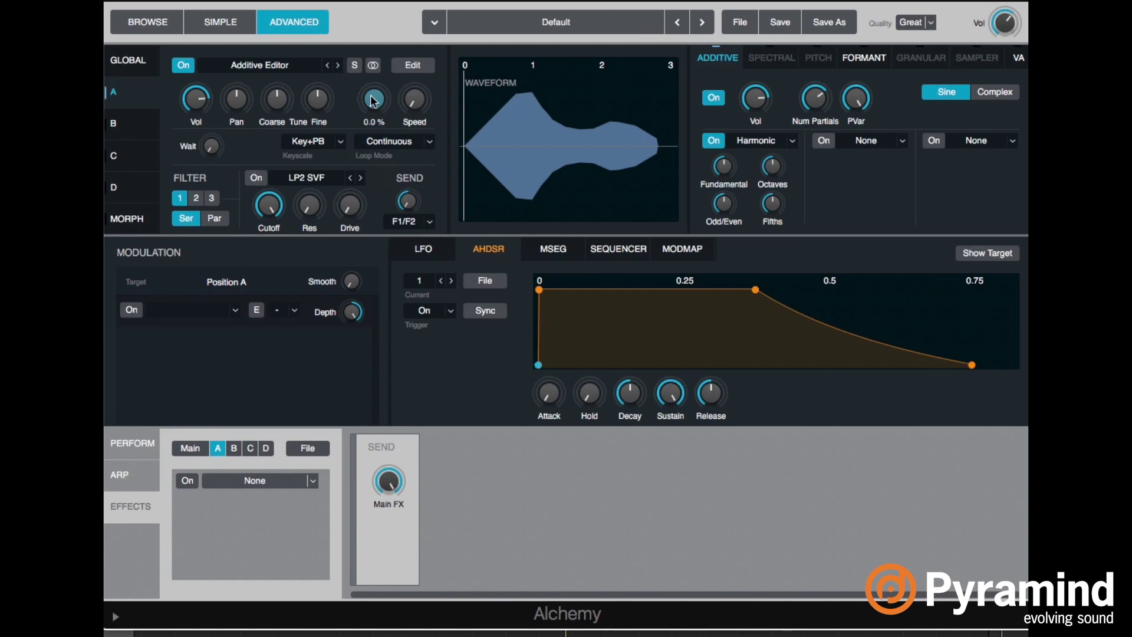
Assign MSEG1 to source A's Position, sync it to tempo, and start its envelope at the bottom.
right_click(373, 101)
mouse_move(442, 110)
mouse_move(589, 140)
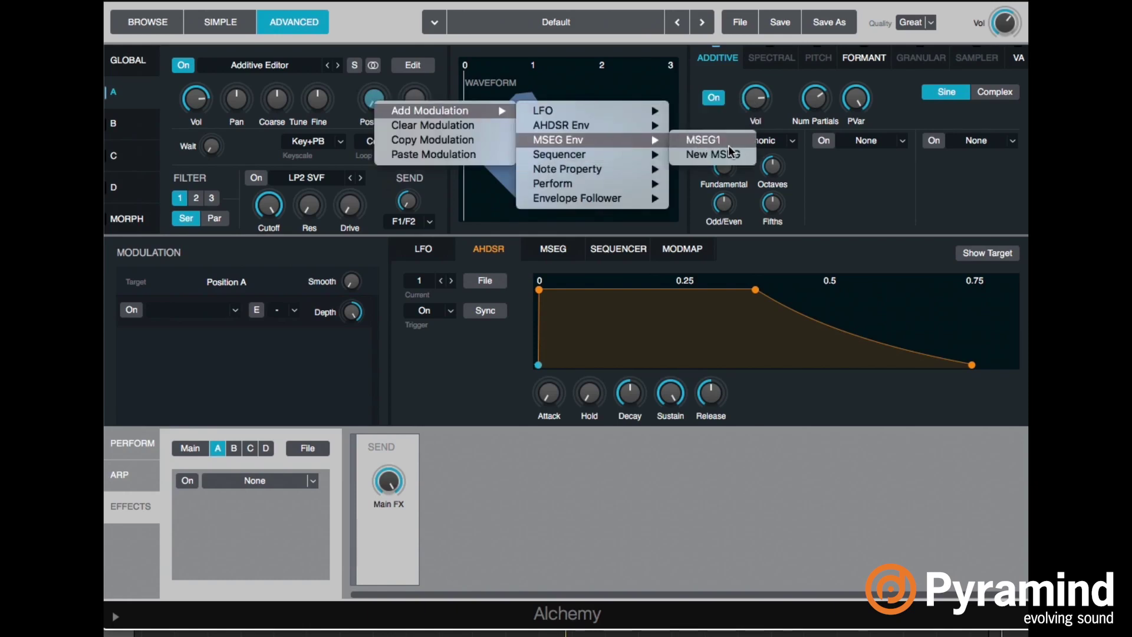
left_click(728, 137)
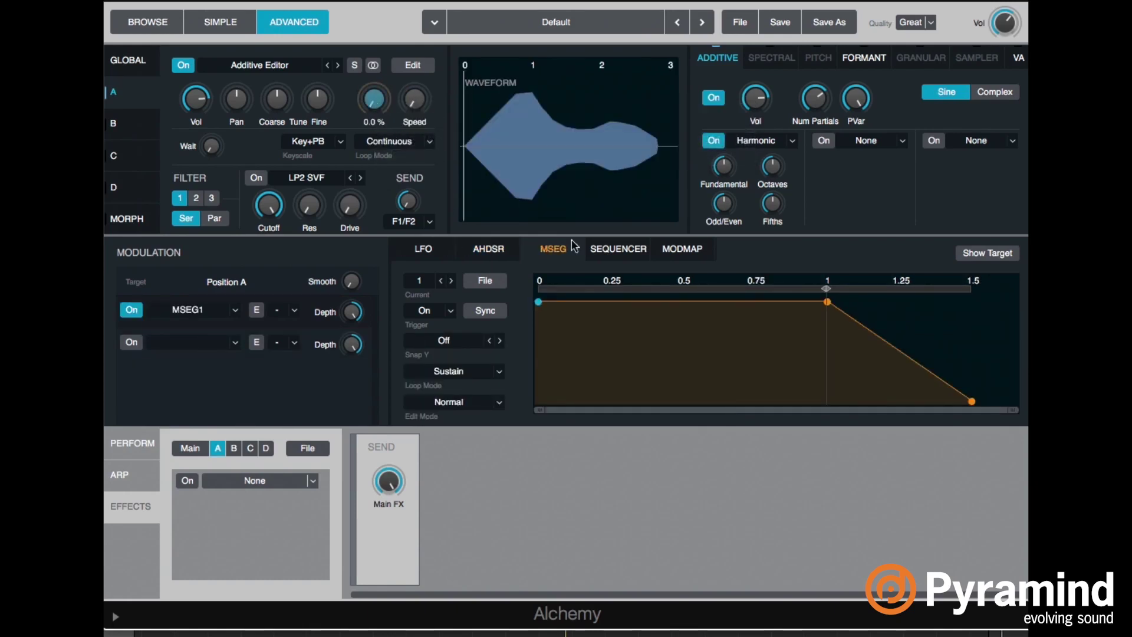
left_click(489, 313)
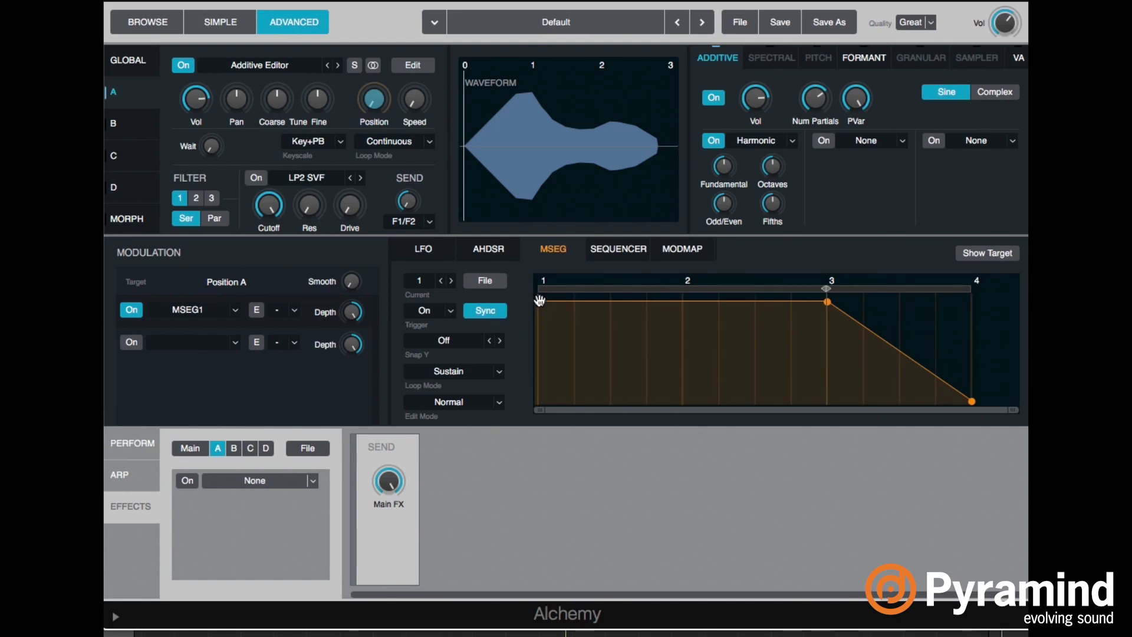
left_click_drag(540, 300, 539, 402)
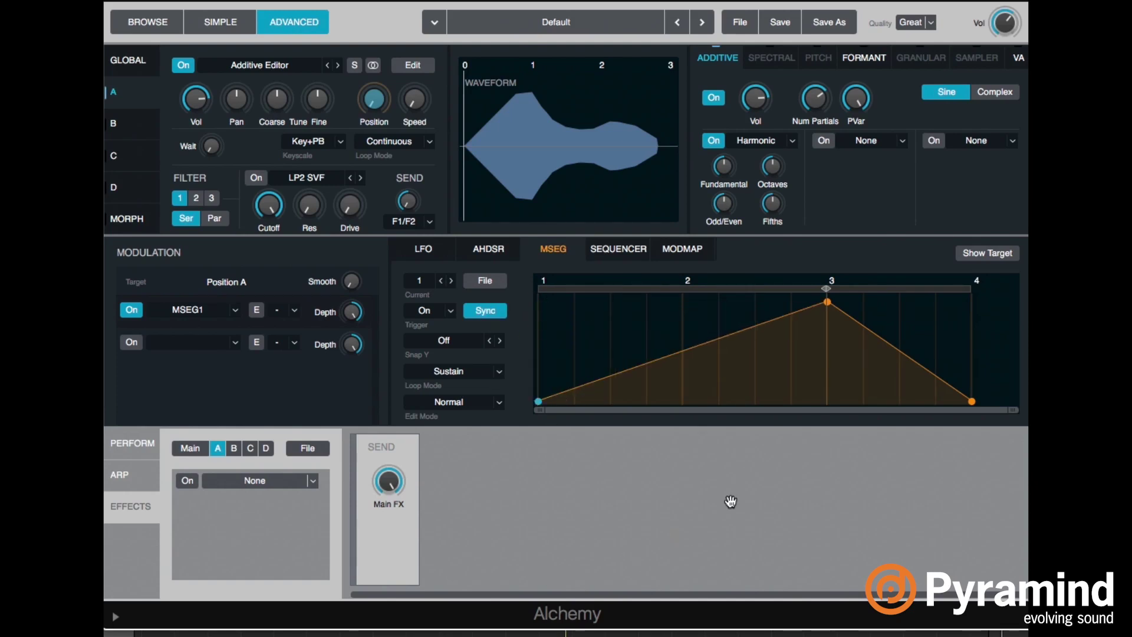
Shape MSEG1 with a beat-3 peak, a loop region to beat 4, and bumps falling toward beat 5.
left_click(826, 289)
left_click_drag(828, 301, 827, 356)
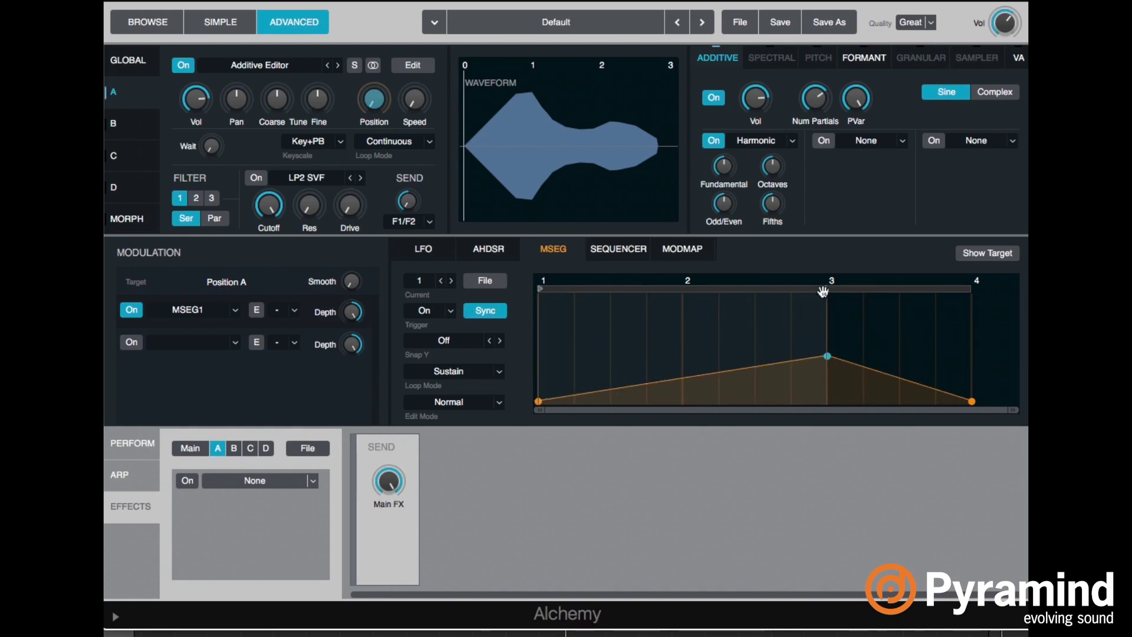
left_click_drag(823, 291, 998, 307)
left_click_drag(969, 399, 837, 457)
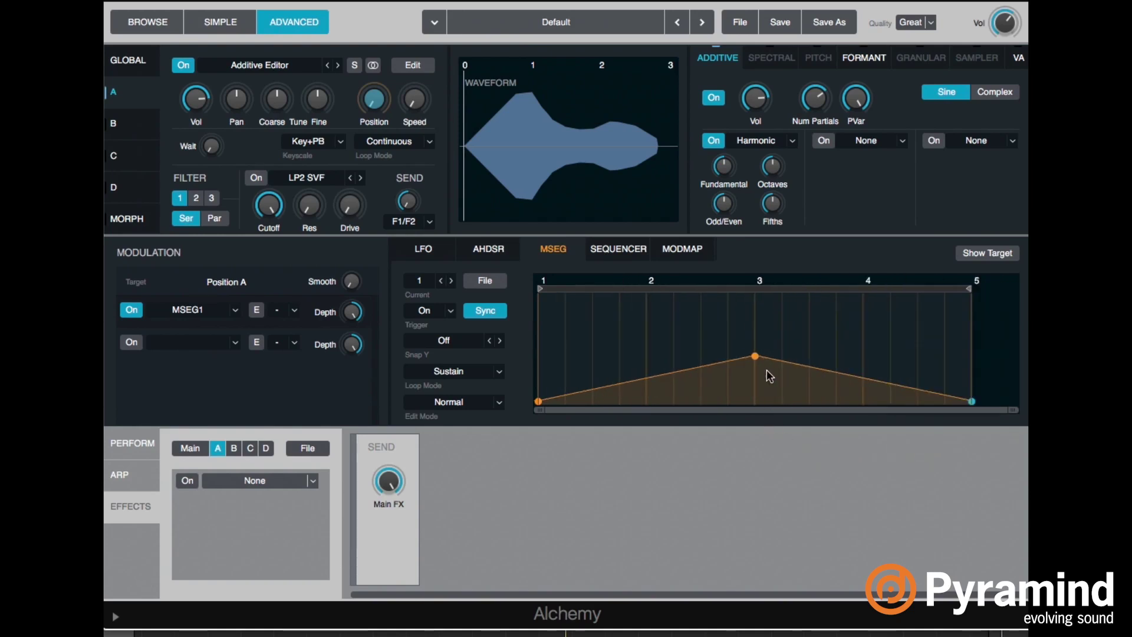
left_click(864, 391)
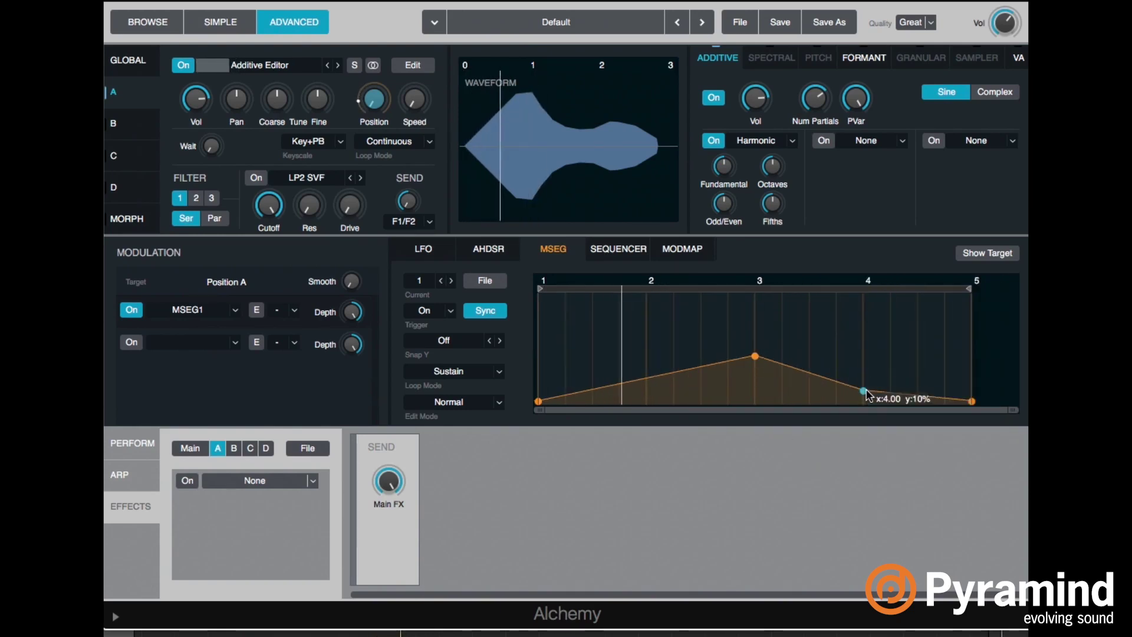
left_click(917, 375)
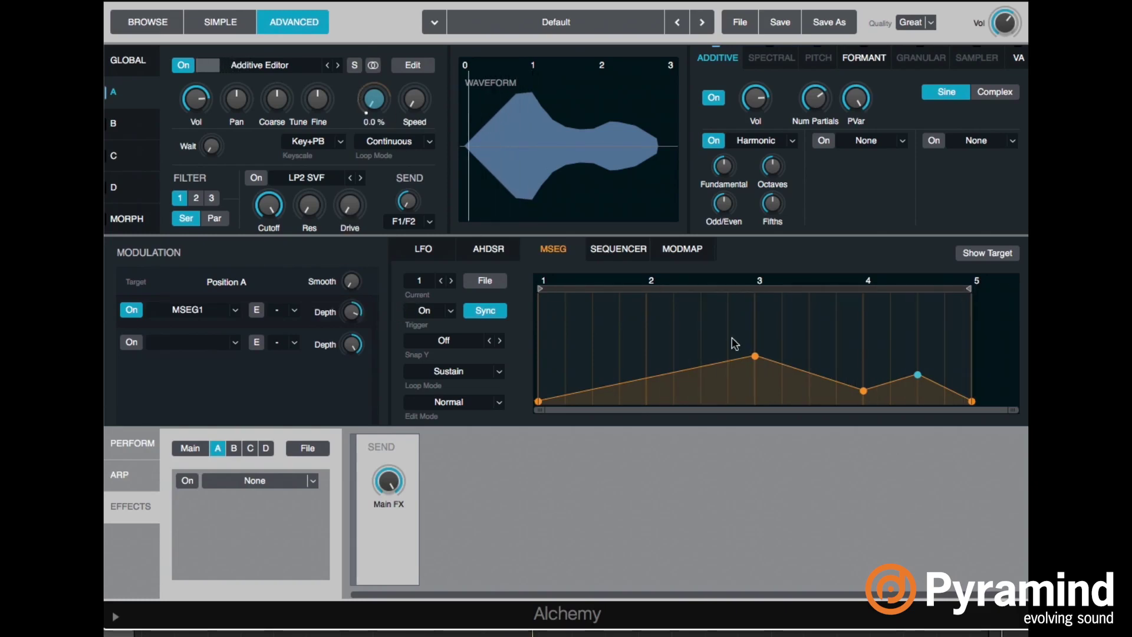
left_click_drag(755, 353, 753, 321)
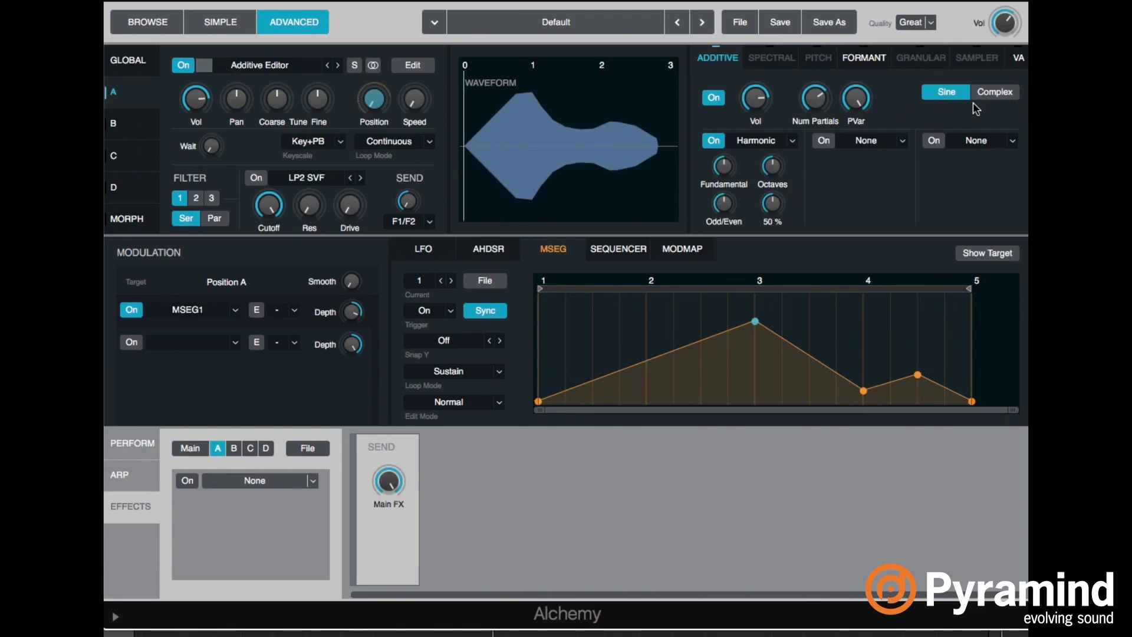
Set Source A's additive engine to Complex mode and choose the Saw waveform.
left_click(1009, 93)
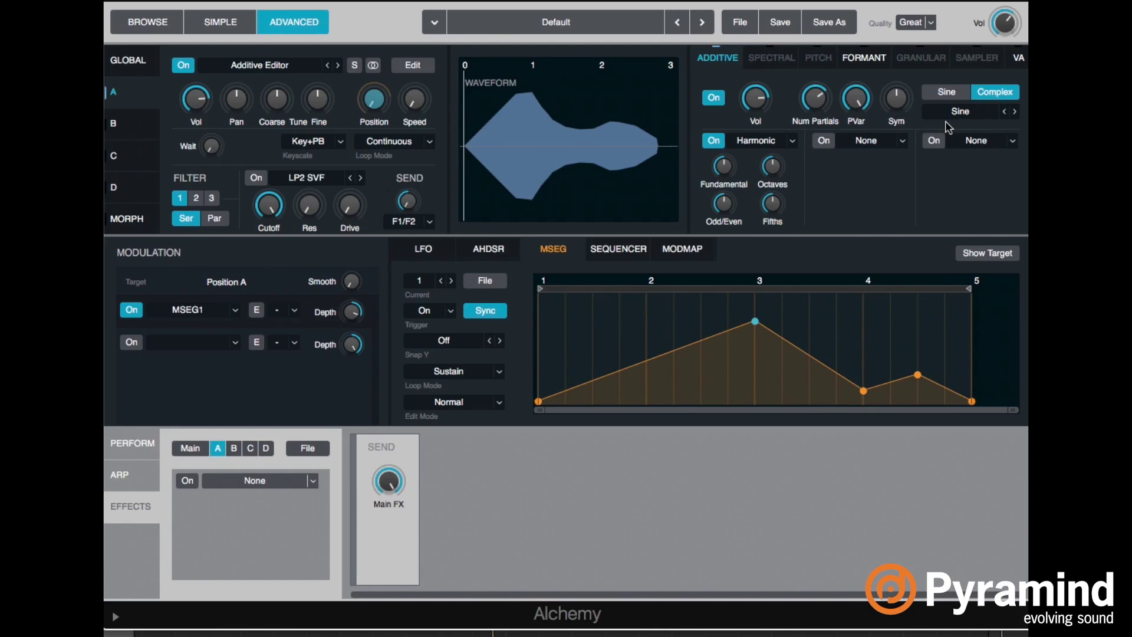
left_click(943, 100)
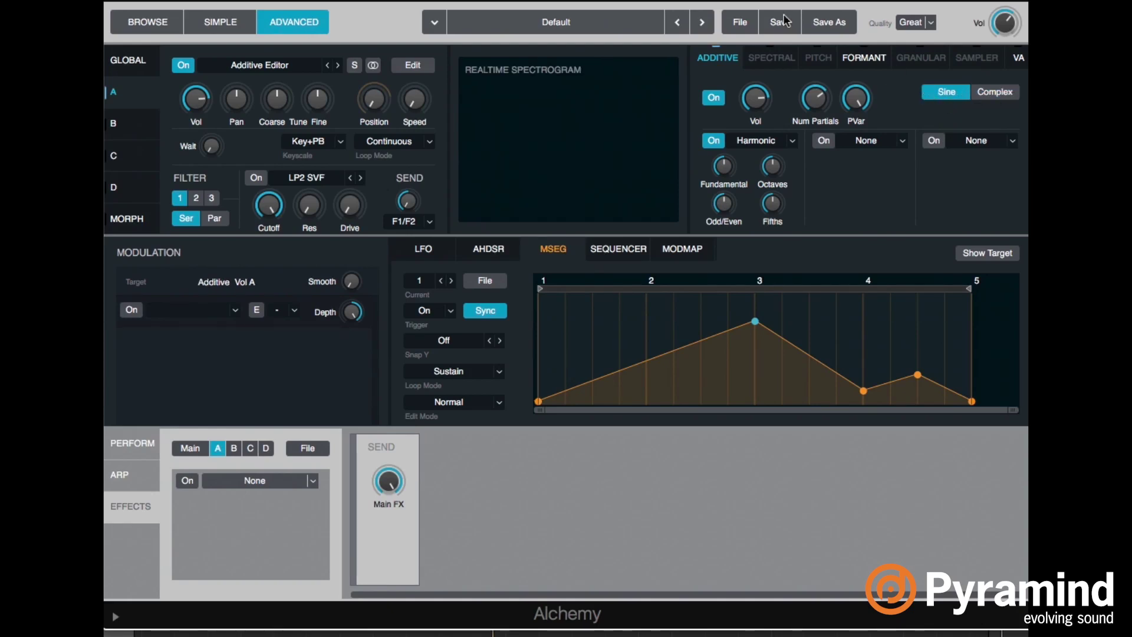
left_click(413, 65)
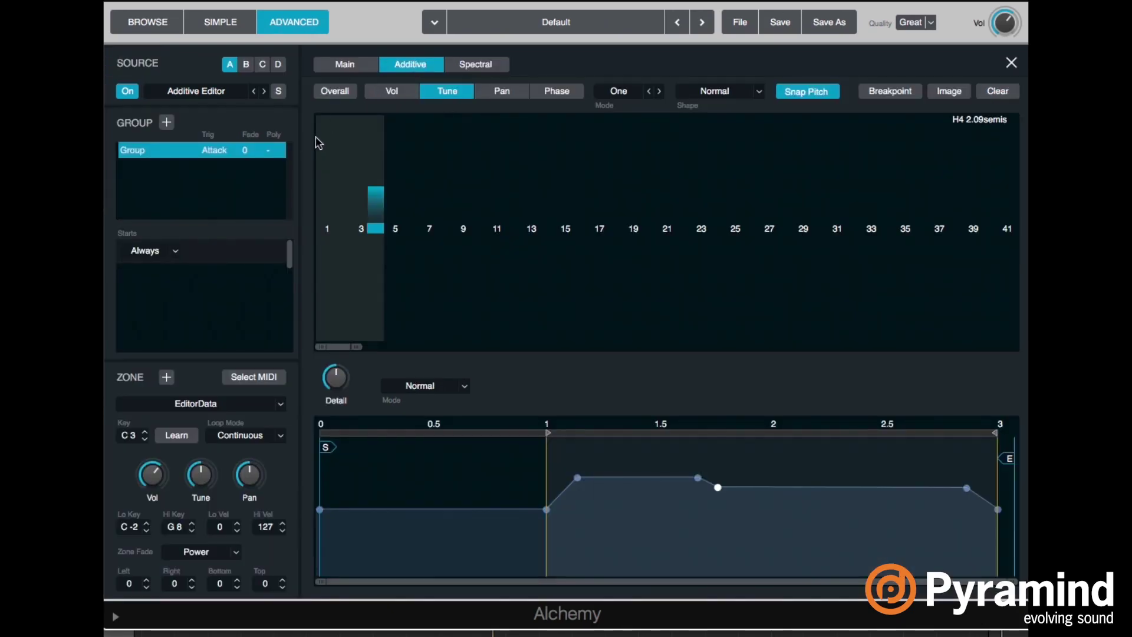
left_click(1011, 62)
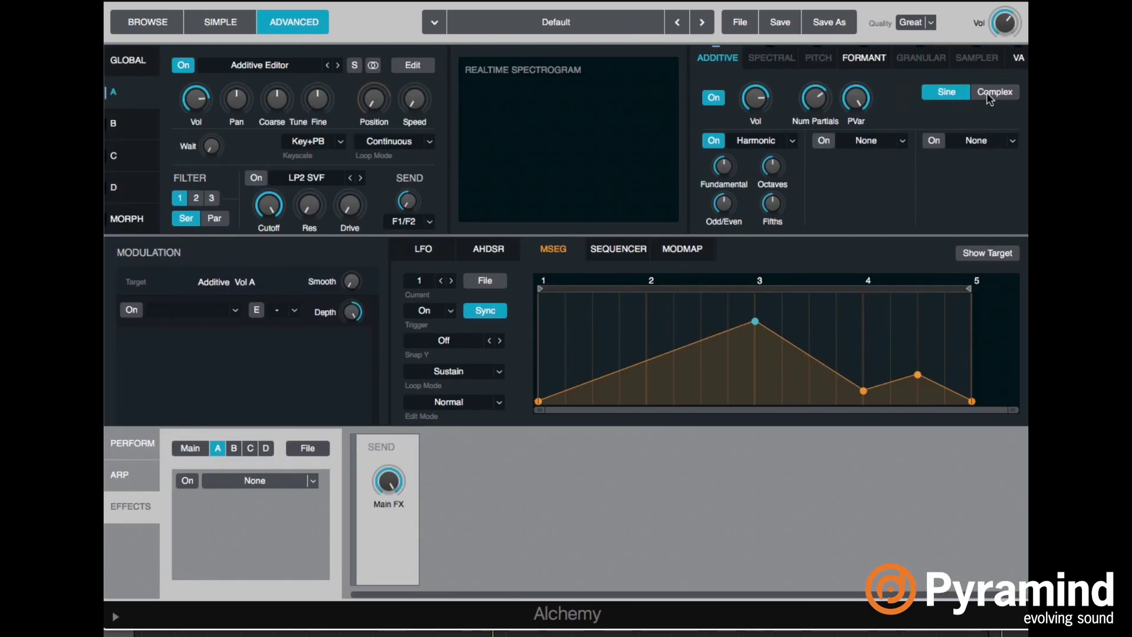
left_click(991, 94)
left_click(976, 112)
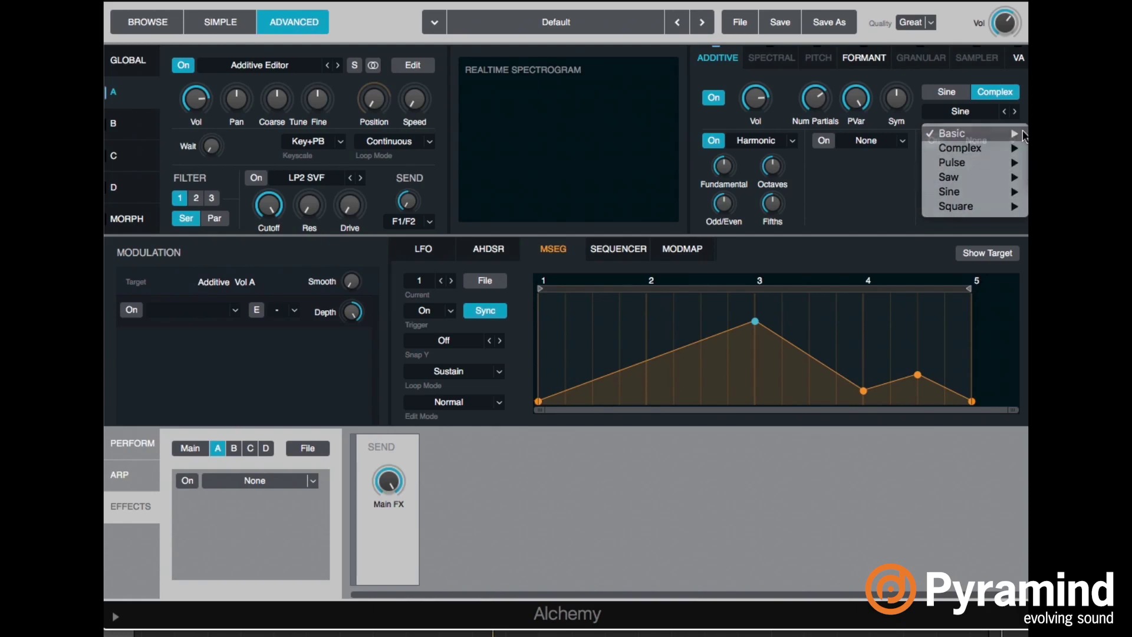
left_click(972, 177)
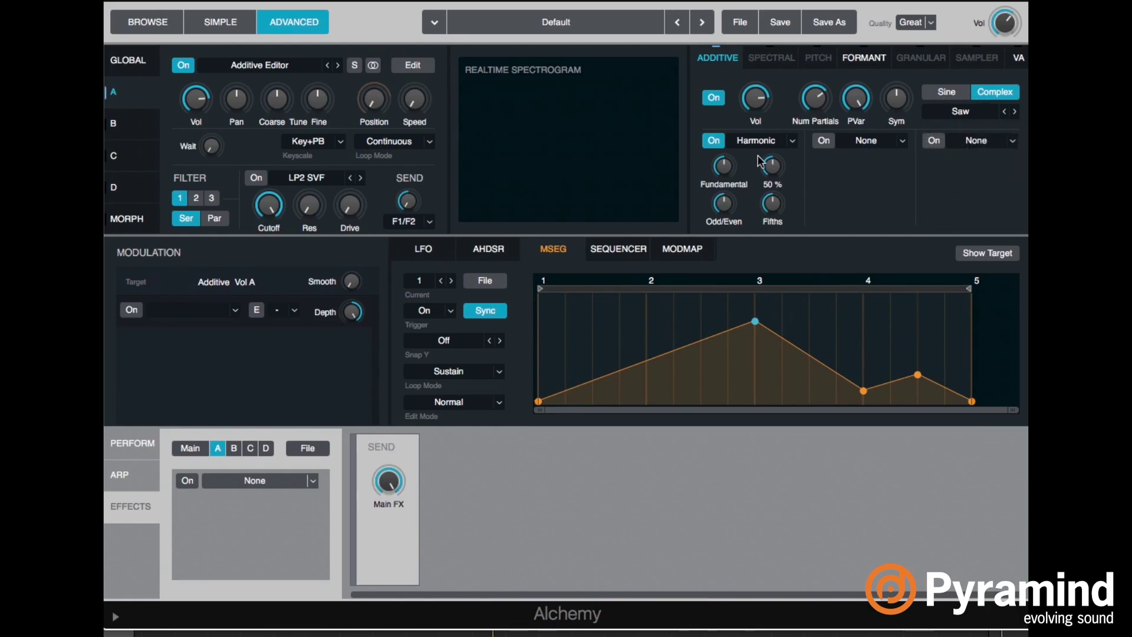
mouse_move(711, 166)
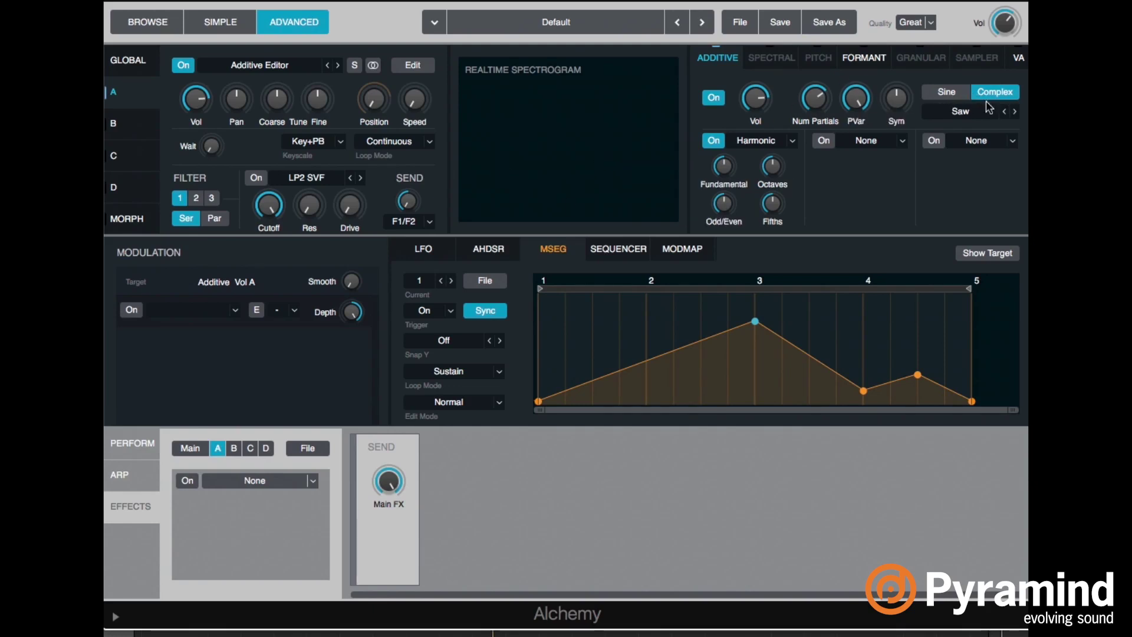
Change the complex wave to Basic > Triangle and set additive Symmetry to about 53.2%.
left_click_drag(907, 107, 907, 99)
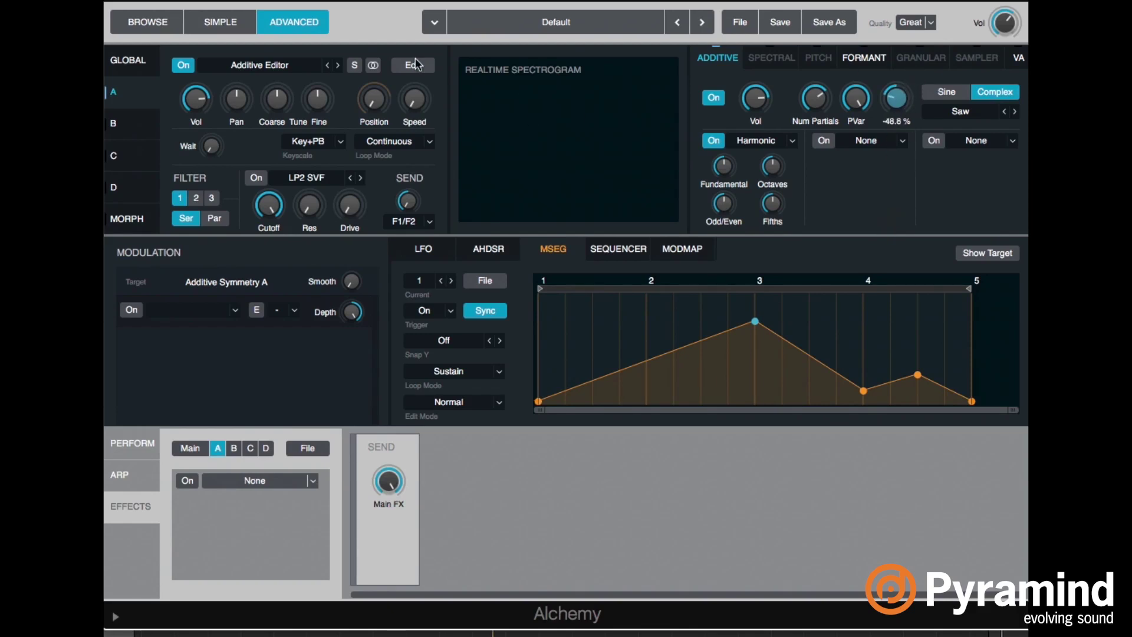
left_click(196, 99)
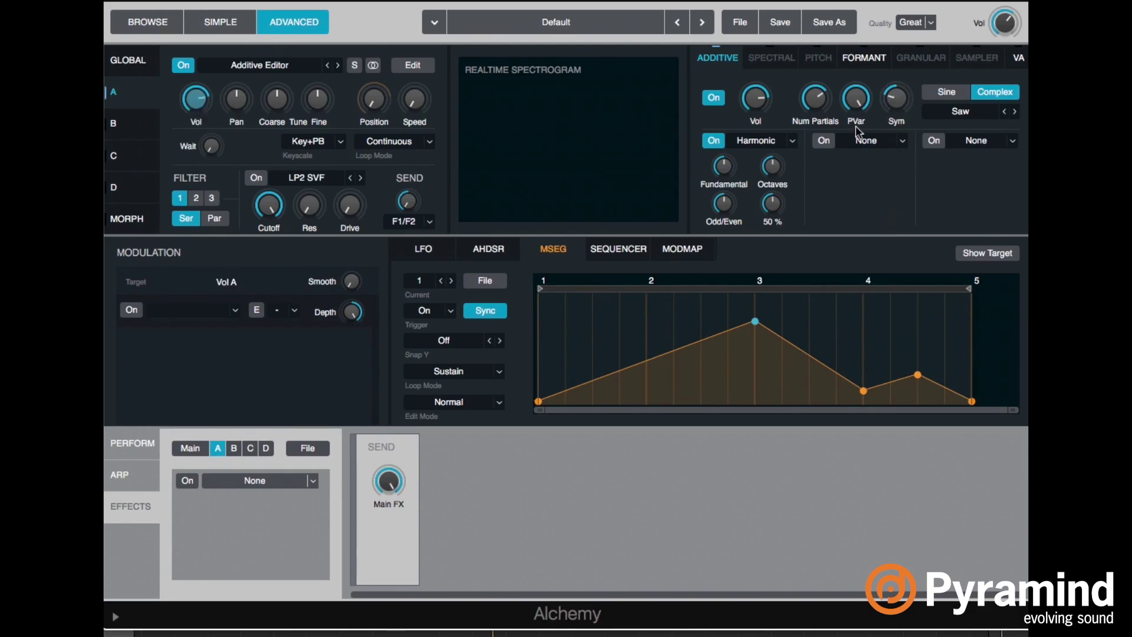
mouse_move(906, 106)
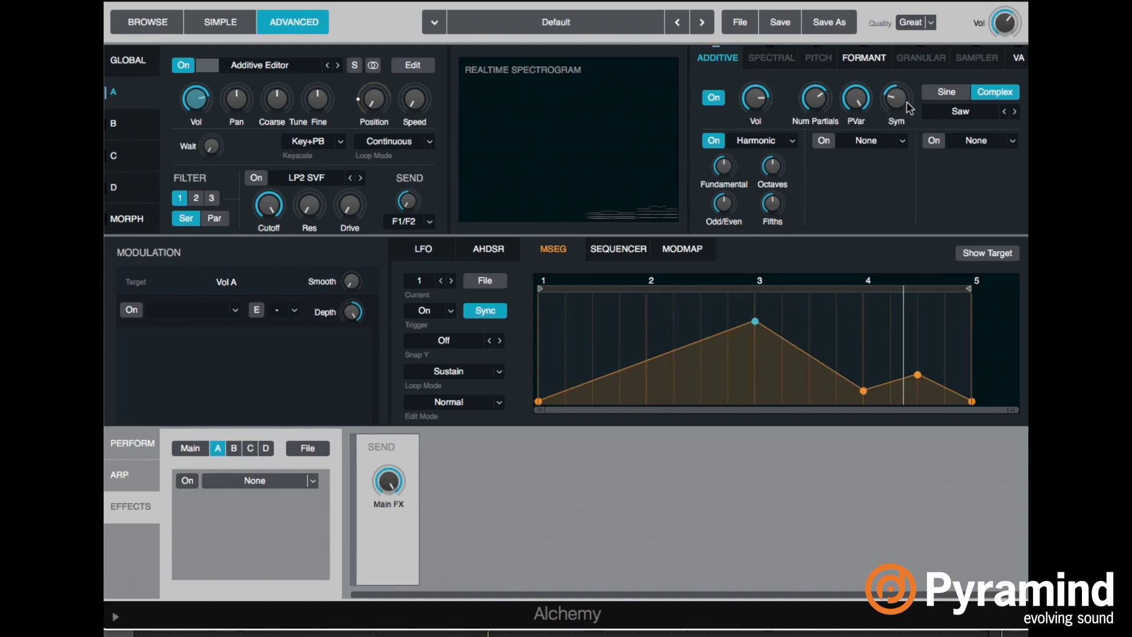
left_click_drag(907, 108, 896, 50)
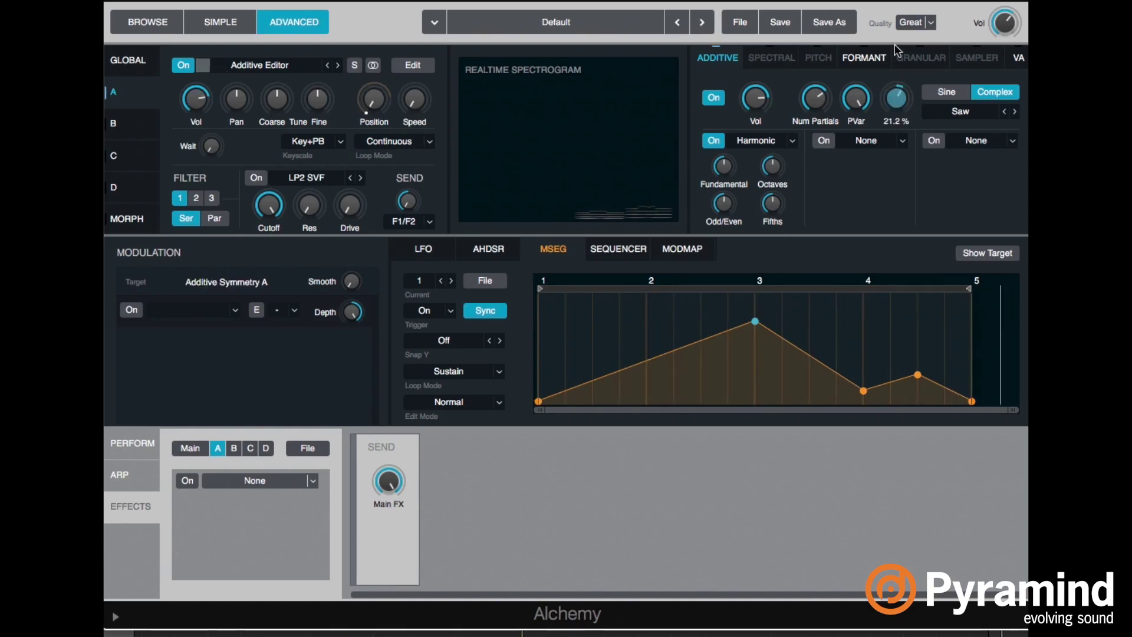
left_click(982, 113)
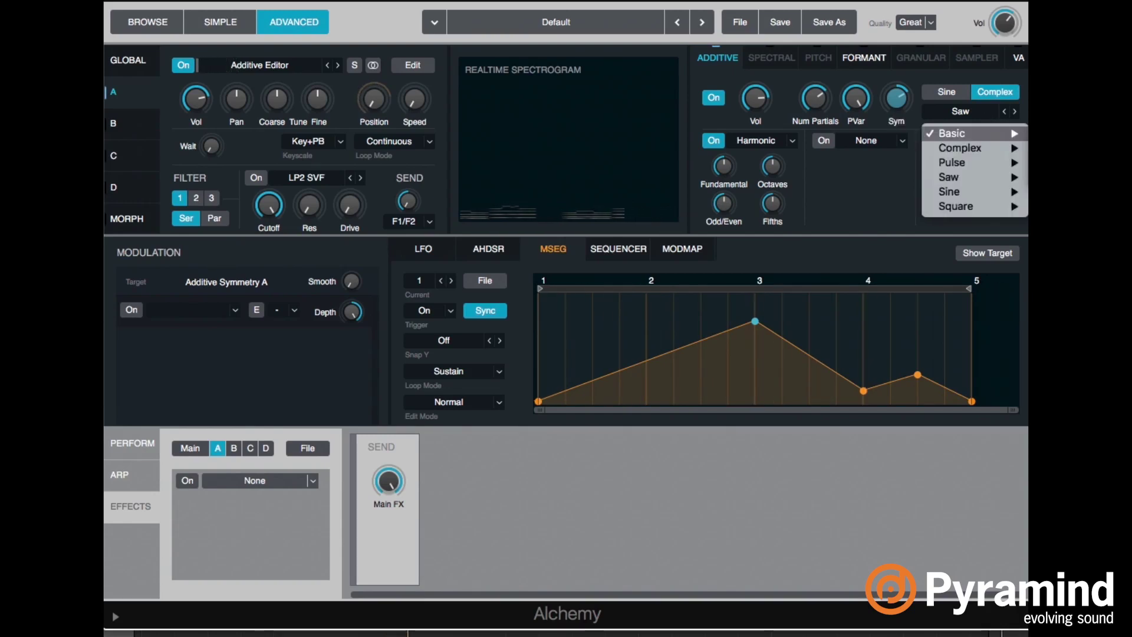
left_click(984, 120)
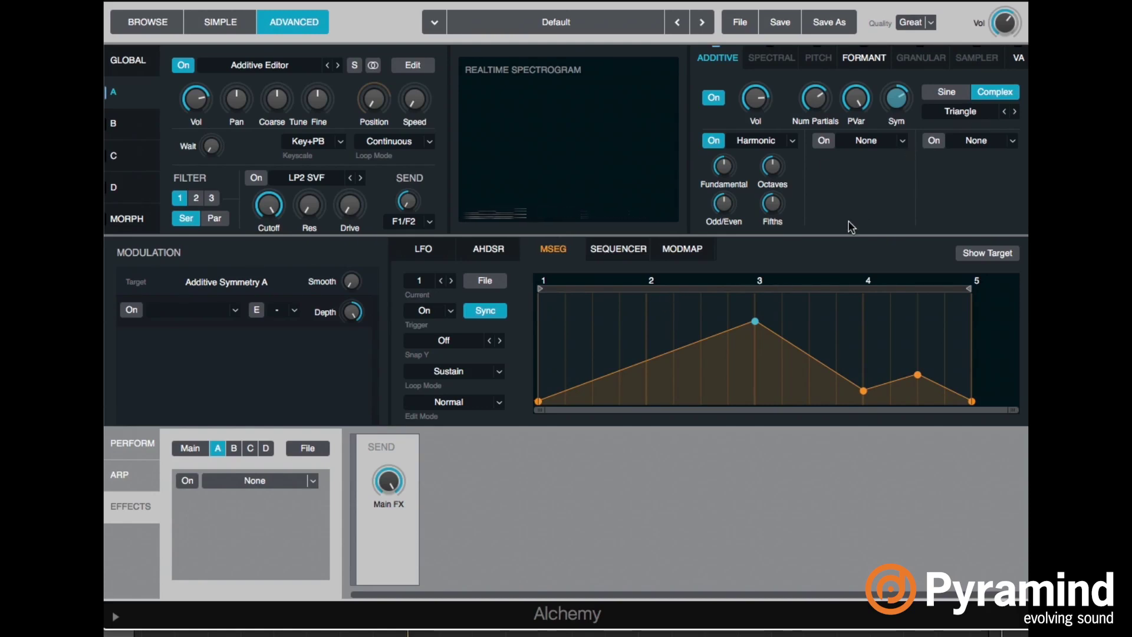
mouse_move(900, 81)
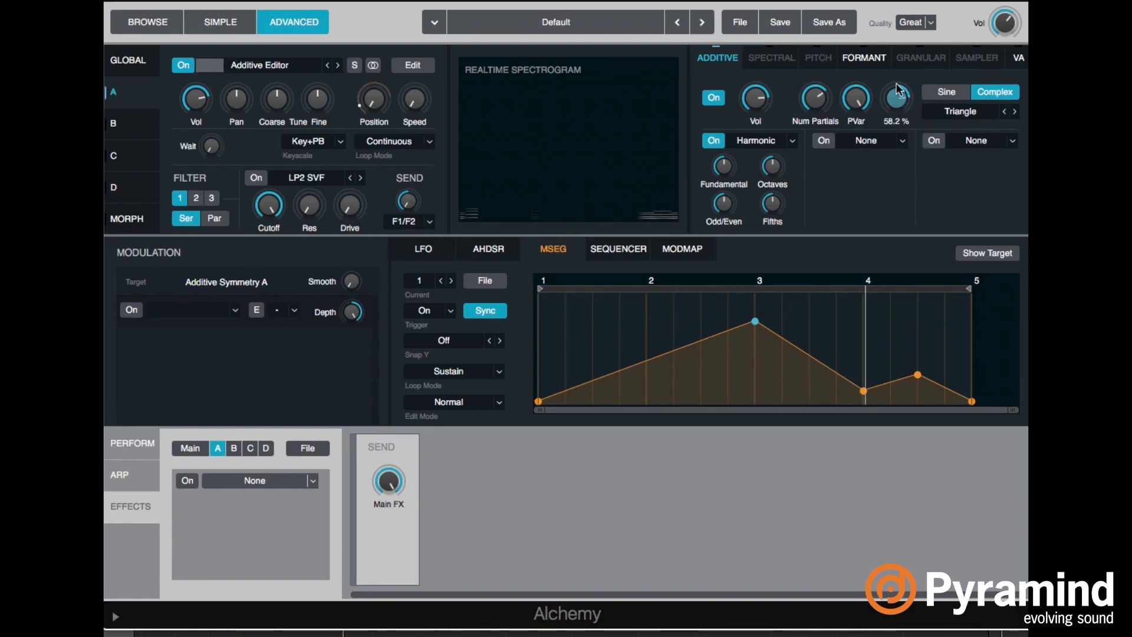
left_click_drag(900, 81, 902, 96)
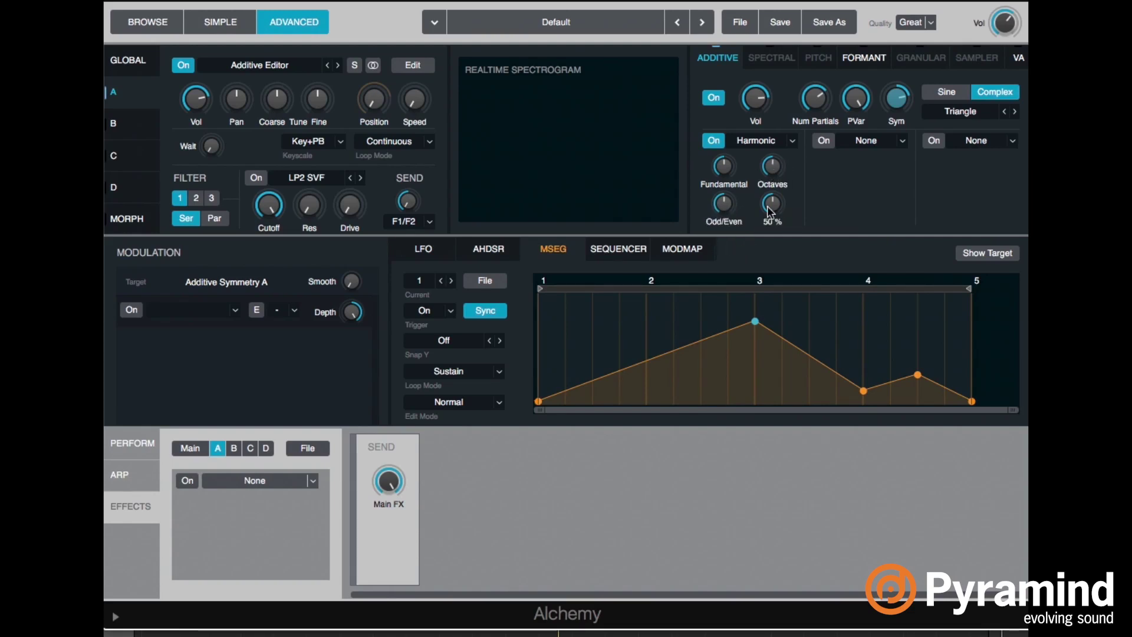
Set Harmonic Octaves to 80.5% and Fundamental to 45.5%, and switch on the second additive slot.
left_click_drag(724, 177, 787, 9)
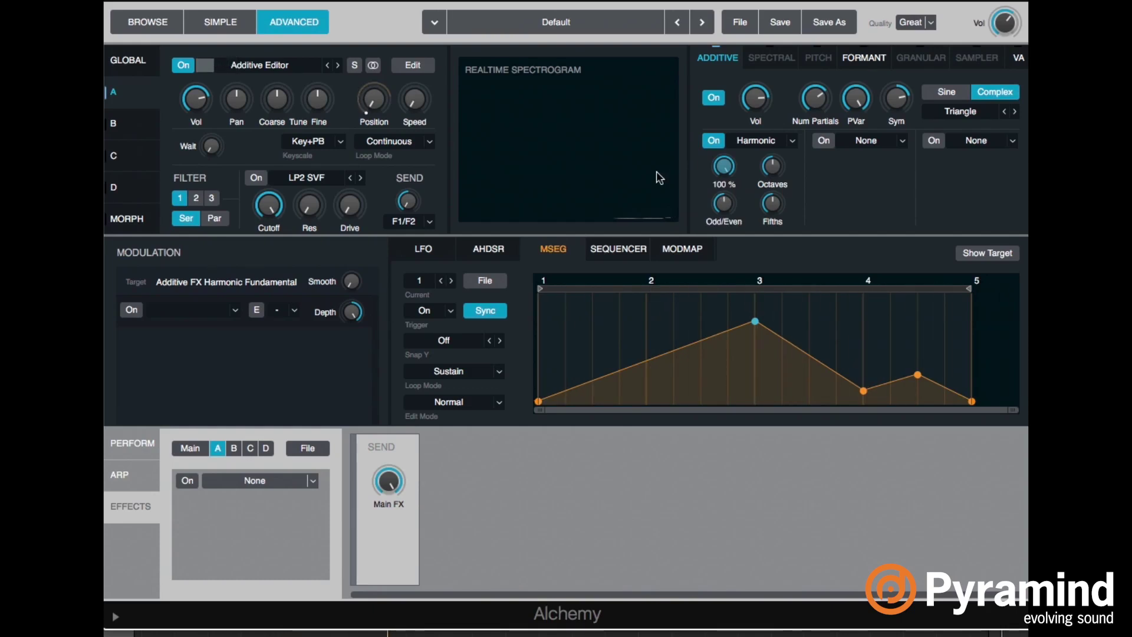
mouse_move(743, 166)
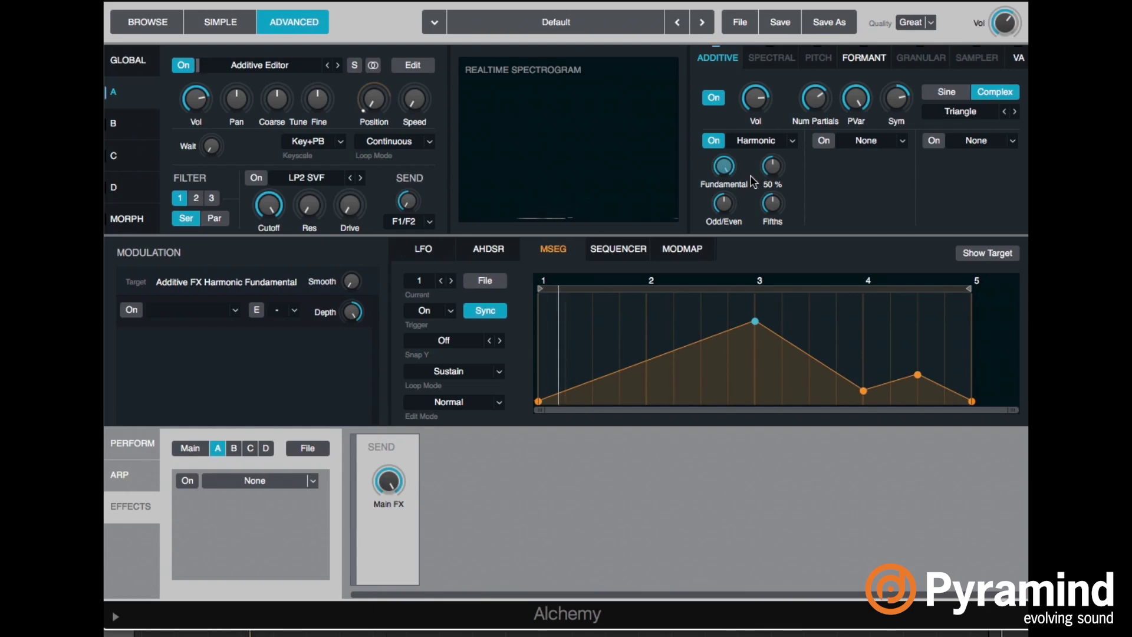
mouse_move(787, 207)
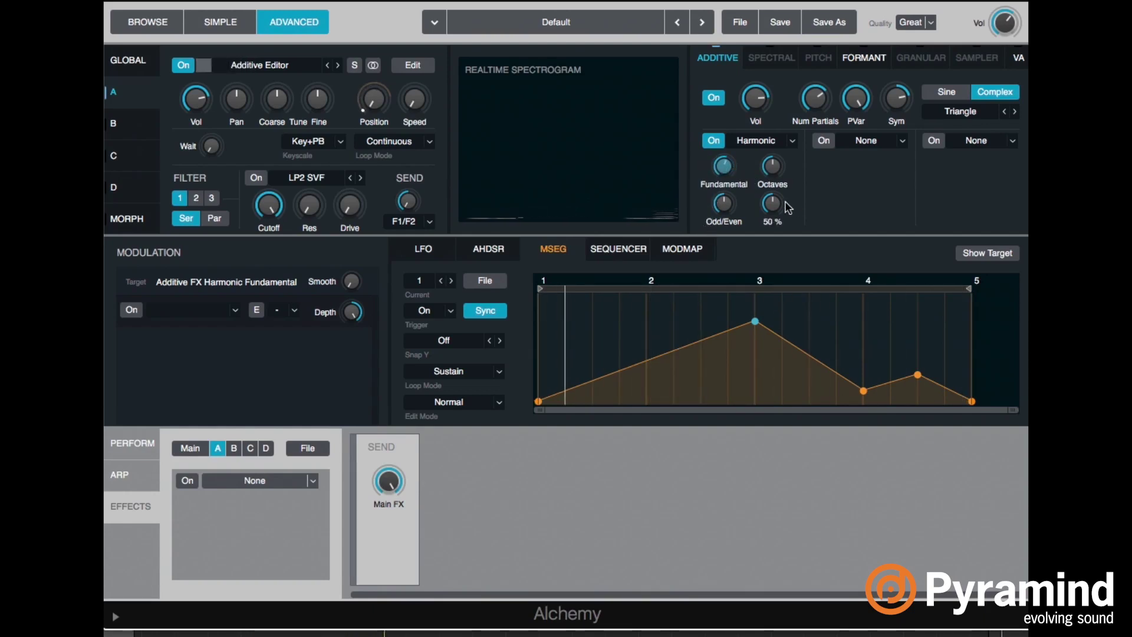
left_click_drag(773, 171, 779, 165)
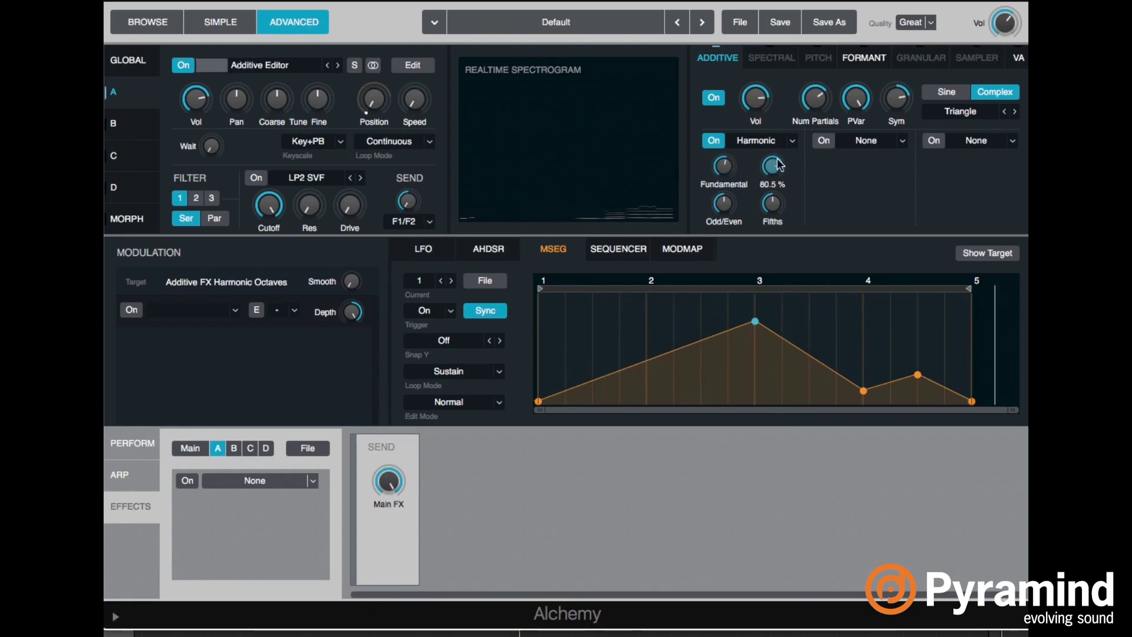
mouse_move(725, 171)
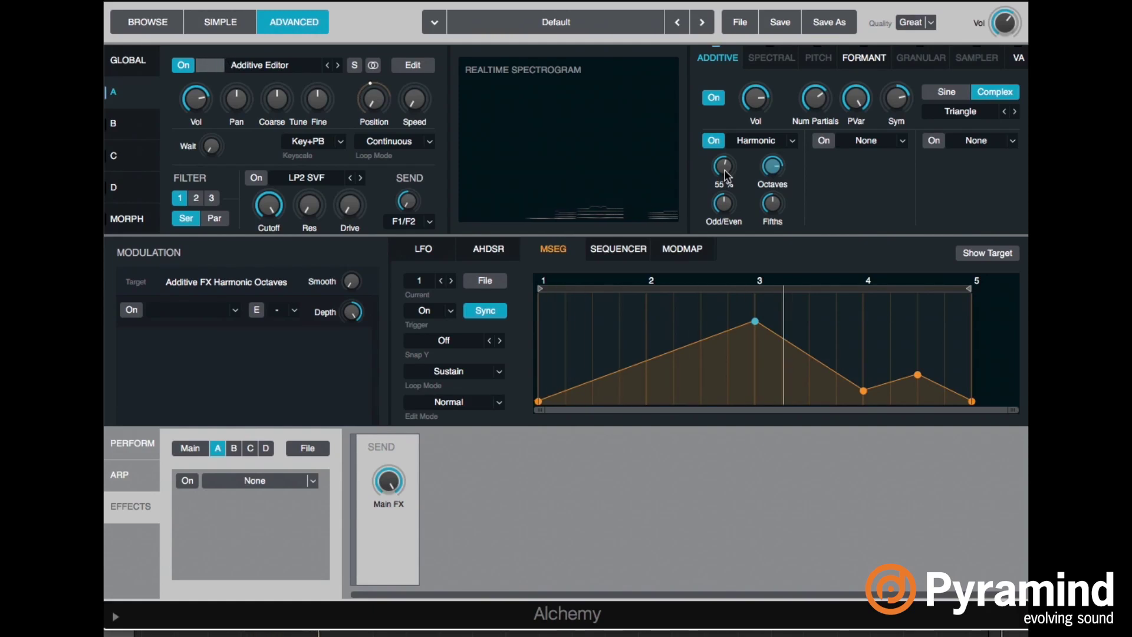
left_click_drag(726, 171, 726, 177)
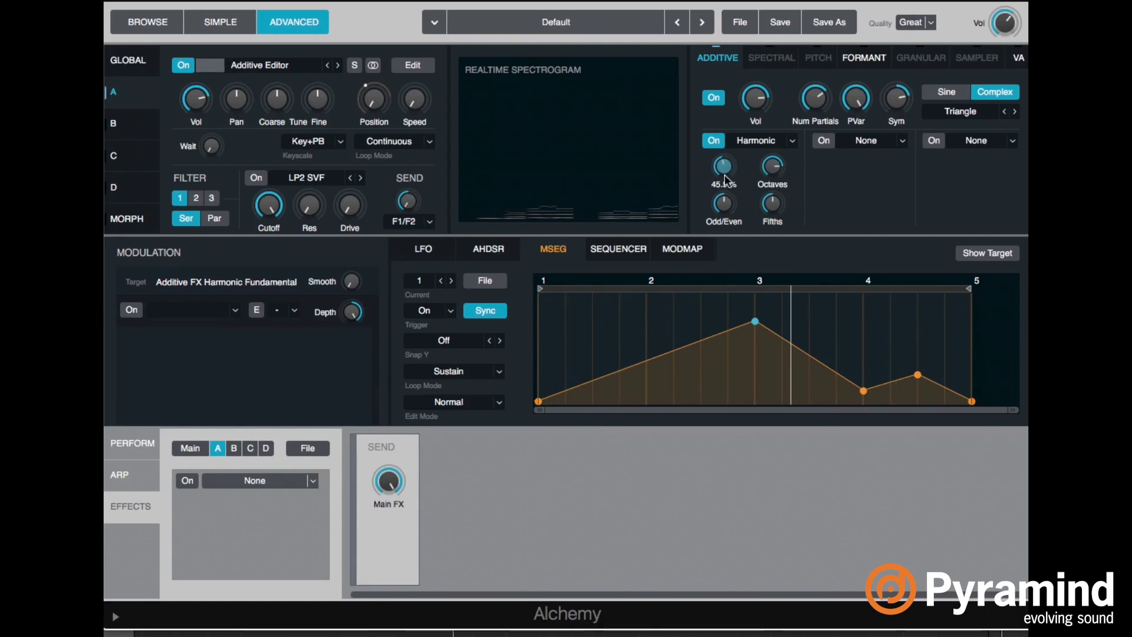
left_click(824, 142)
Add Beating as the second additive effect with its Partial raised to 5.
left_click(900, 144)
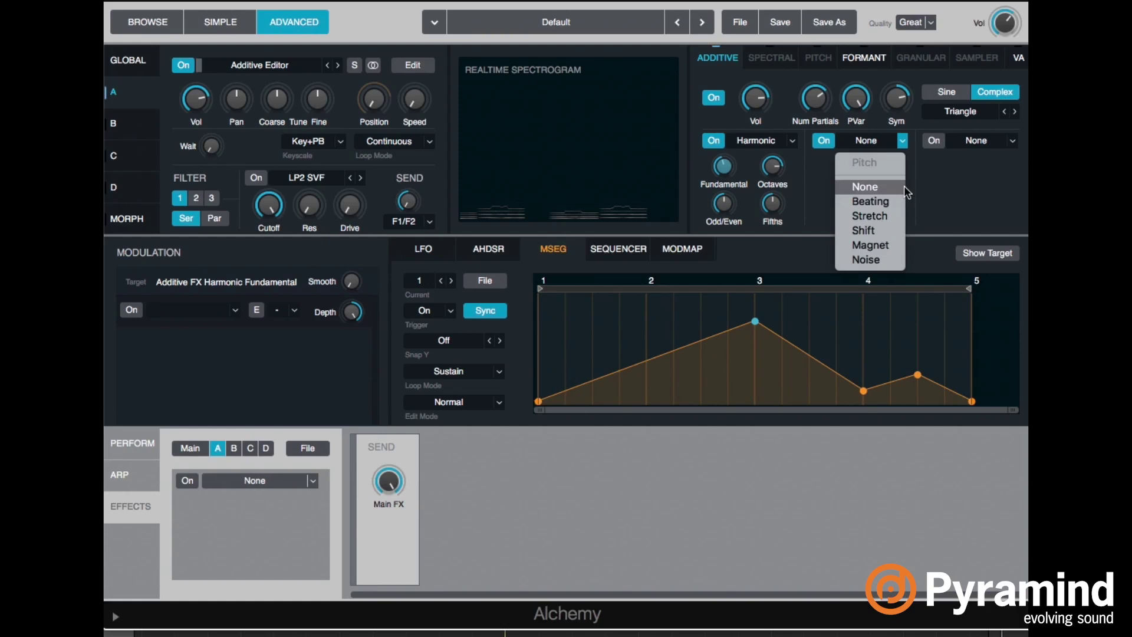
left_click(885, 200)
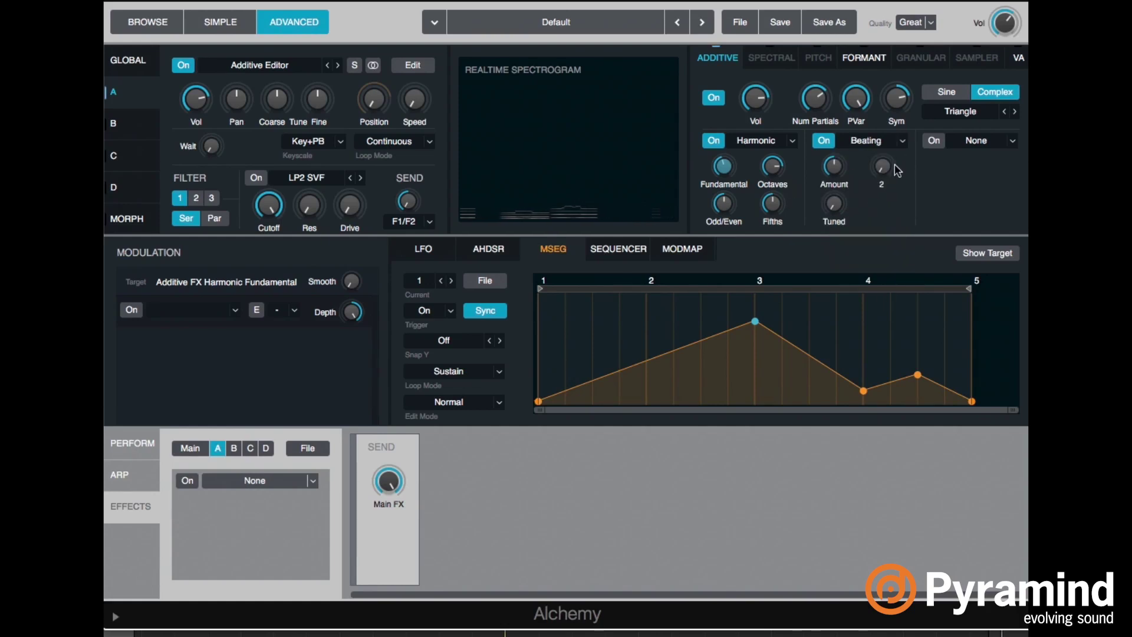
left_click_drag(884, 169, 892, 144)
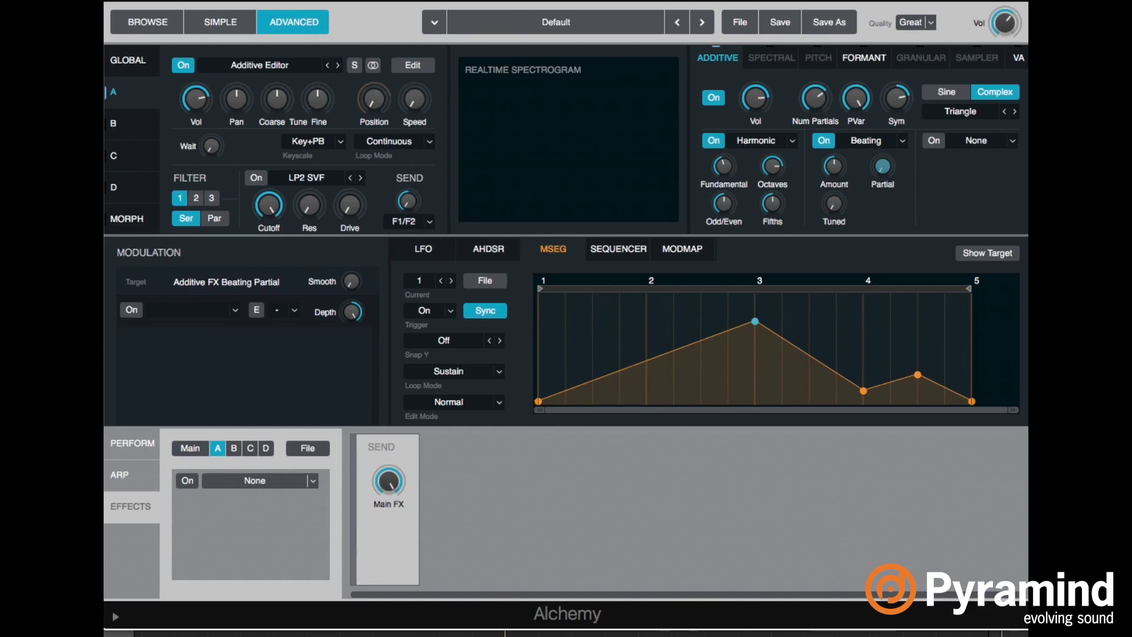
left_click_drag(838, 175, 849, 144)
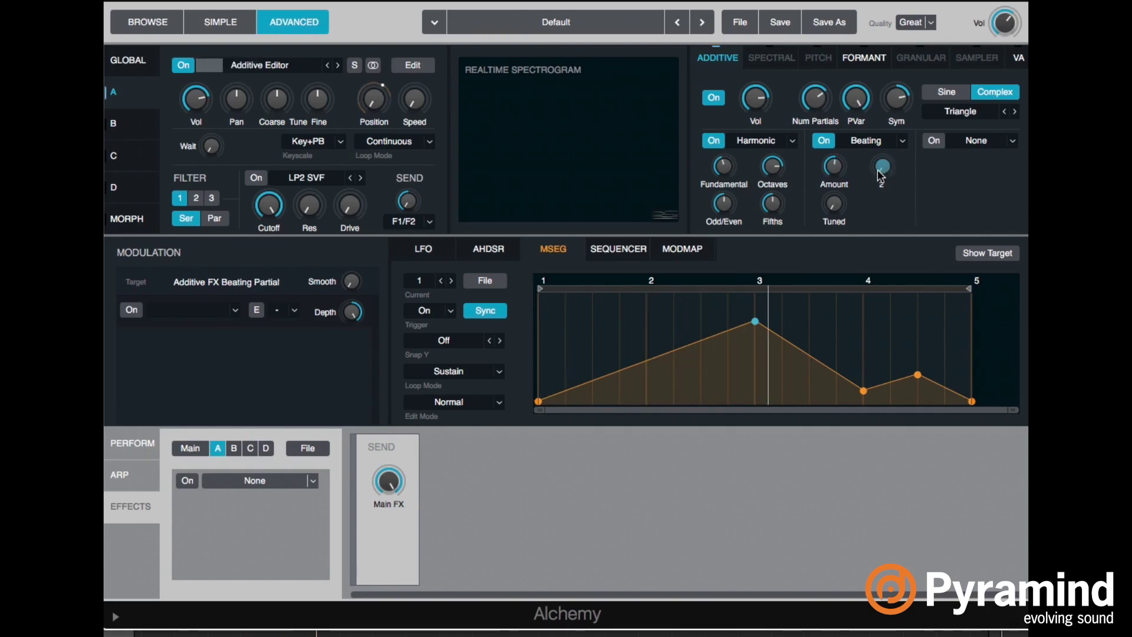
mouse_move(843, 188)
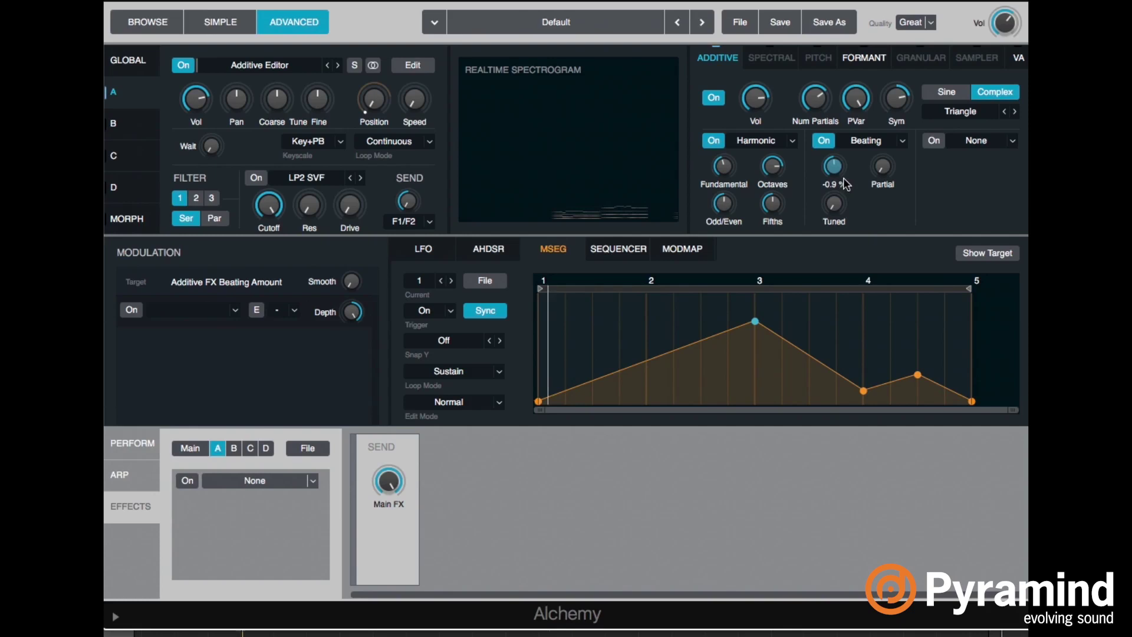
left_click(884, 169)
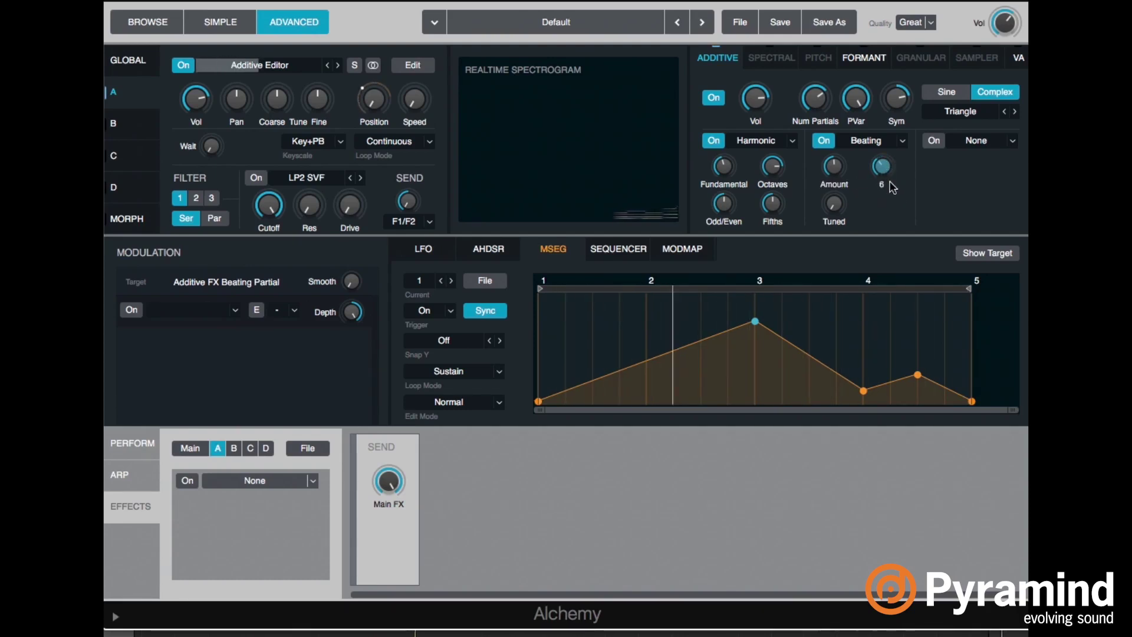
Turn on Tuned beating and set the Beating Amount to 2.5%.
left_click(842, 159)
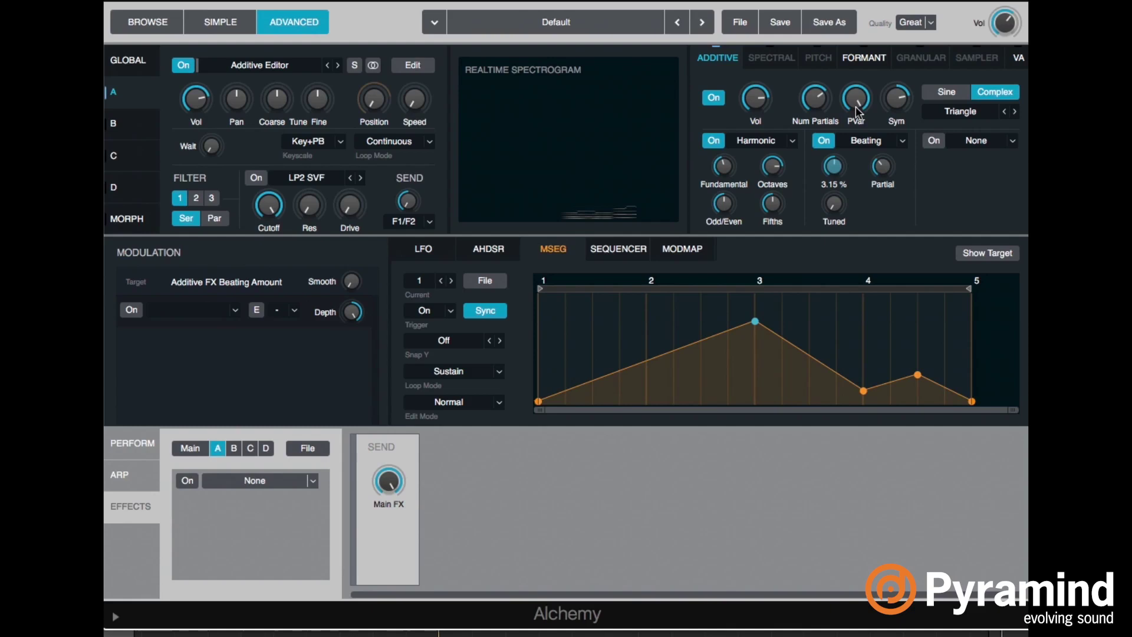
left_click(836, 202)
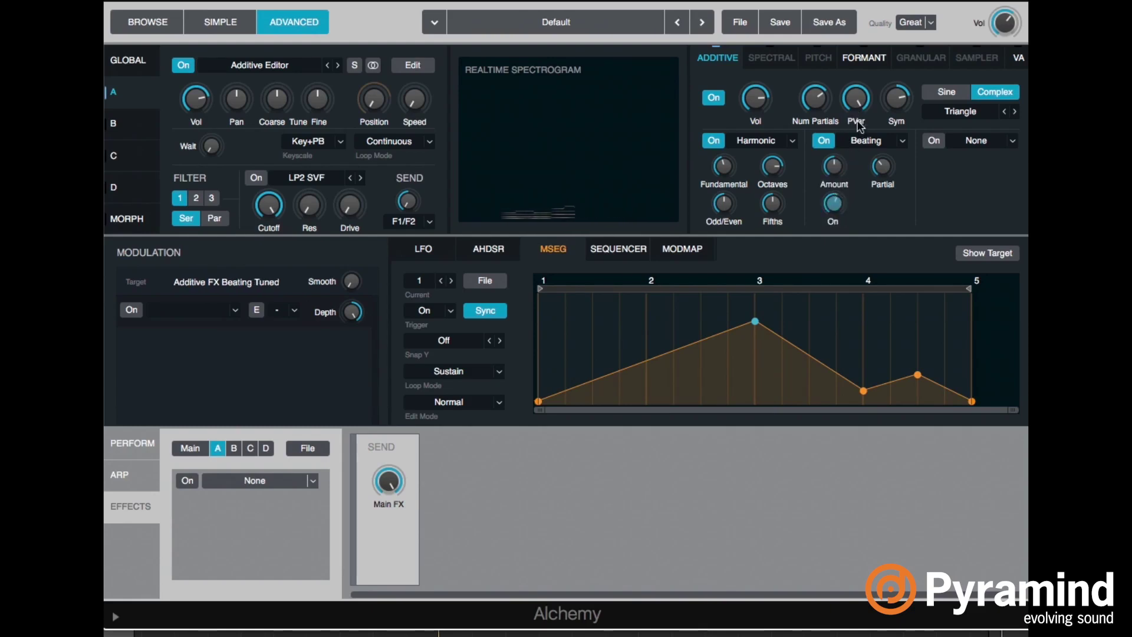
left_click(837, 169)
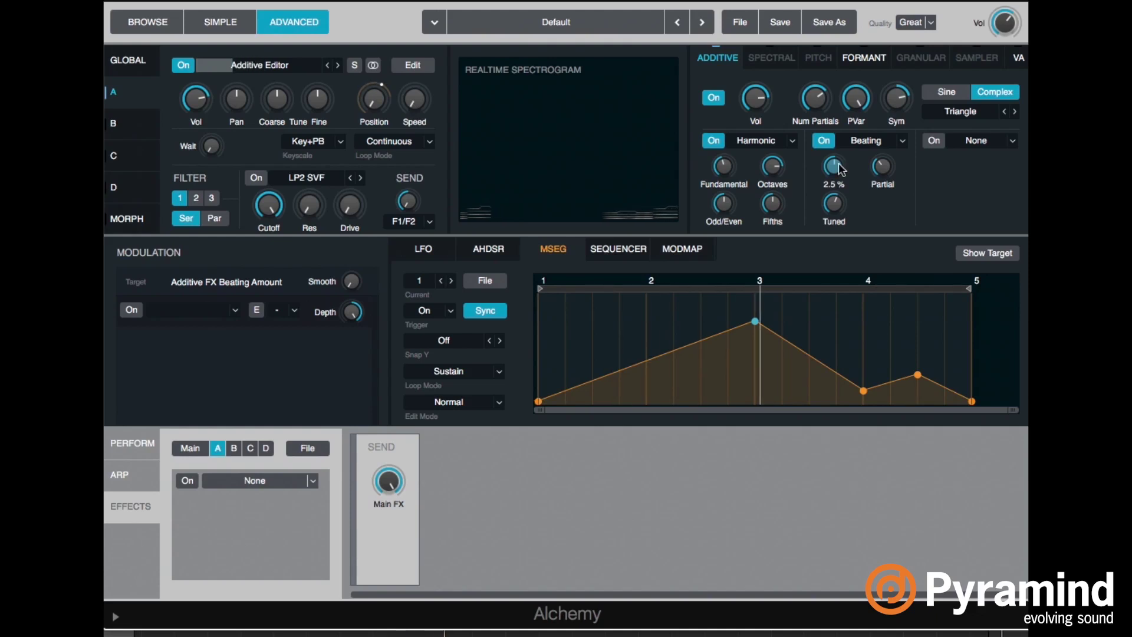
left_click(771, 166)
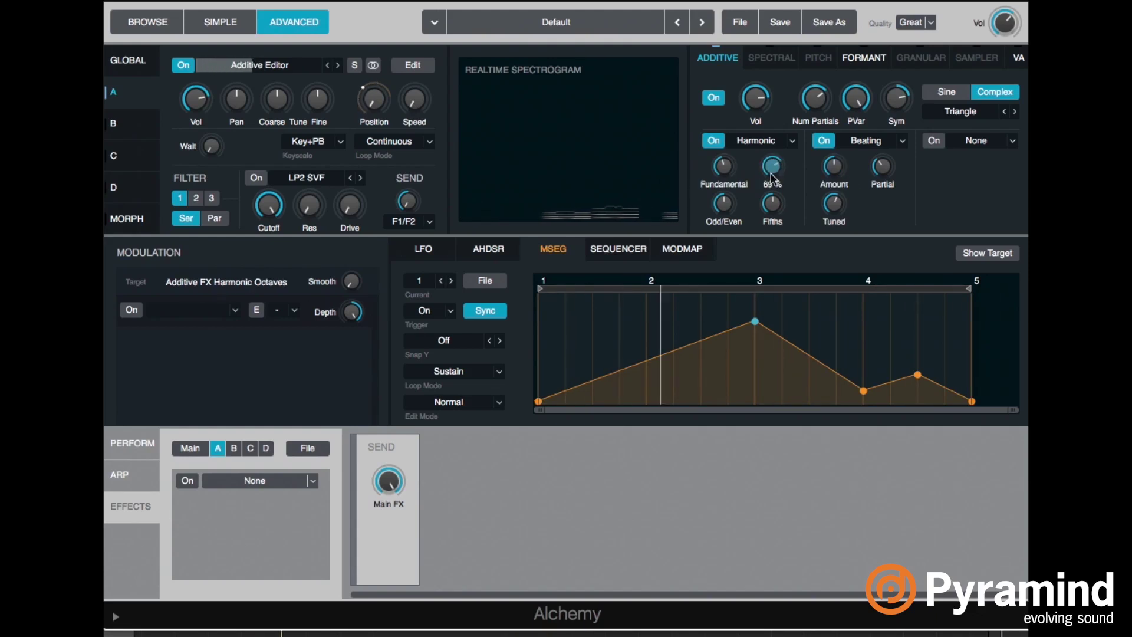
left_click(897, 101)
Modulate Sym with a new MSEG and load a curved Jorgalad envelope preset.
right_click(897, 106)
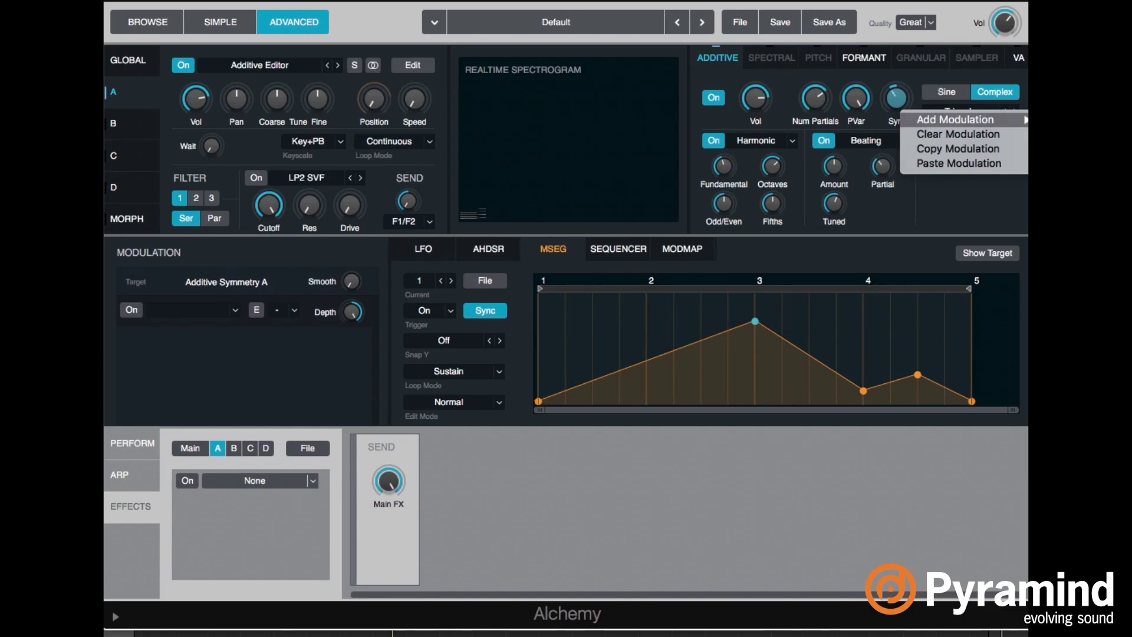
left_click(895, 233)
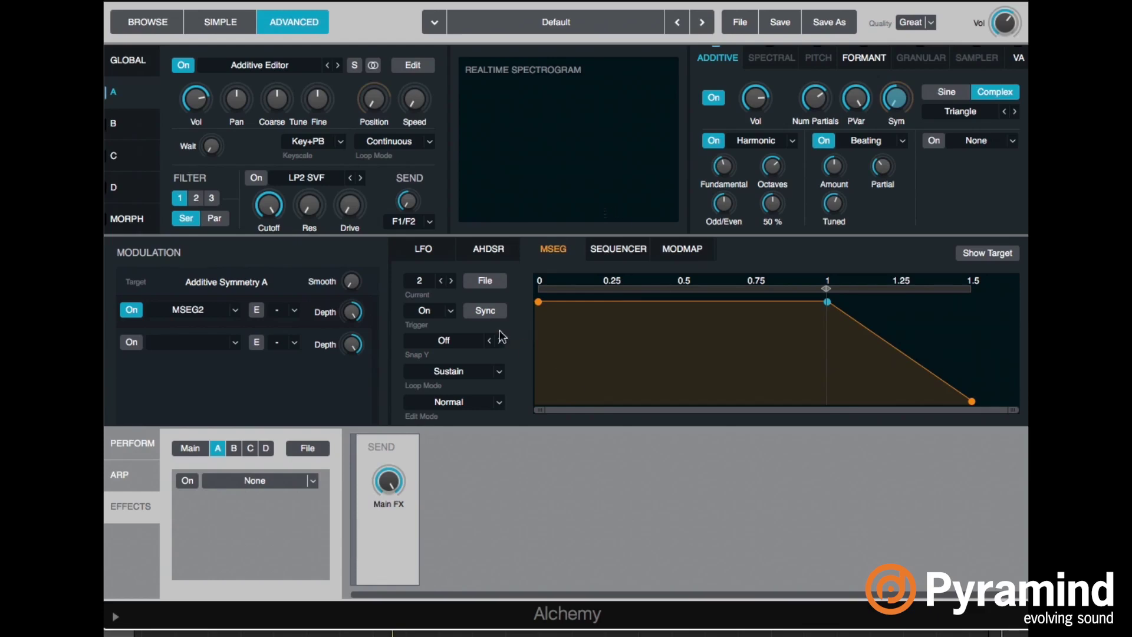
left_click(485, 280)
mouse_move(533, 303)
mouse_move(646, 508)
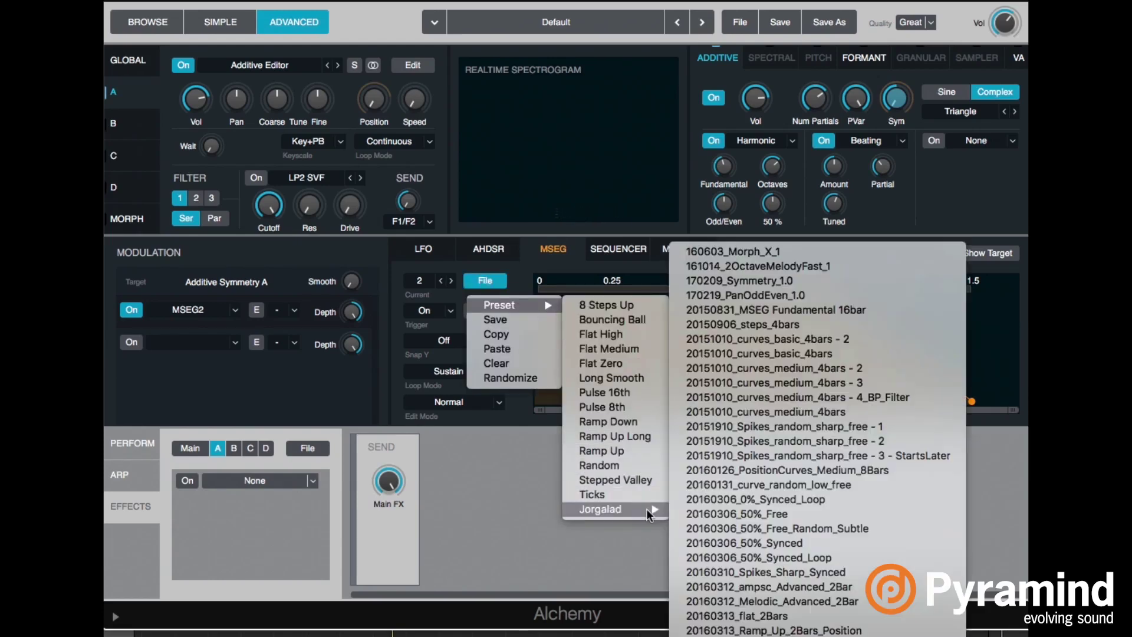
left_click(761, 454)
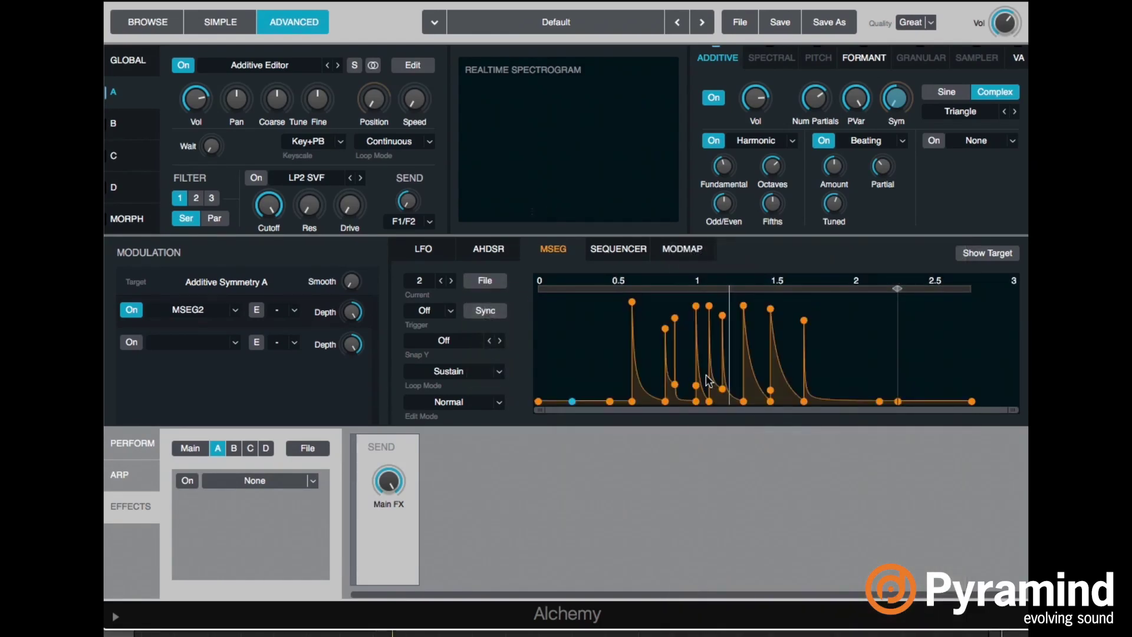
left_click(490, 276)
mouse_move(536, 307)
mouse_move(635, 508)
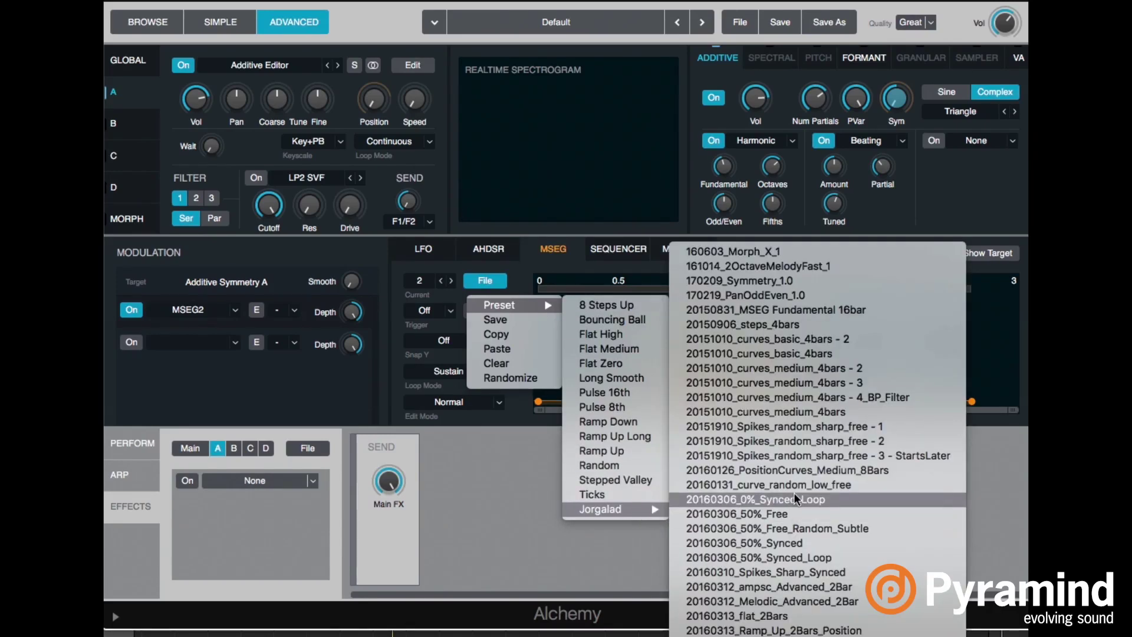
left_click(836, 341)
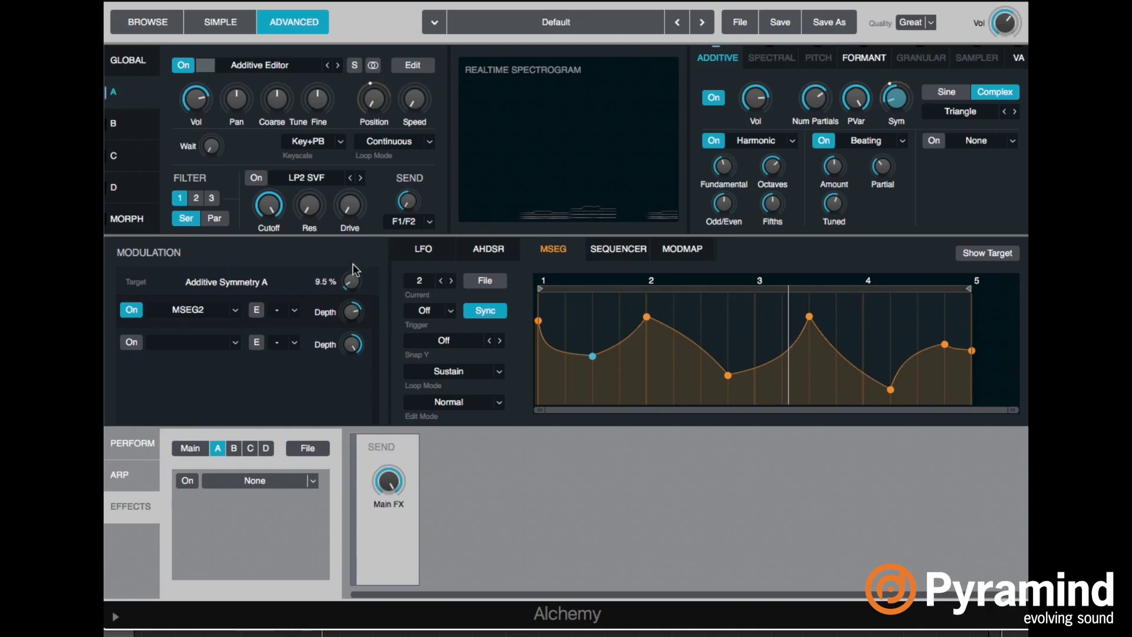
Switch the MSEG to Stretch edit mode and stretch the envelope out to bar 9.
left_click(499, 401)
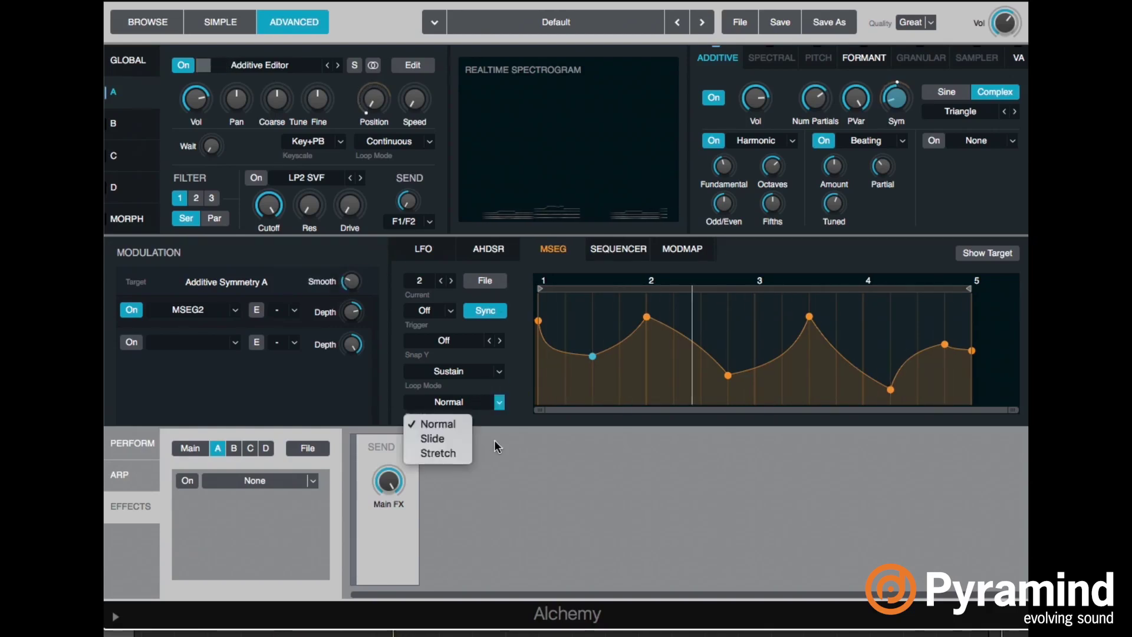
left_click(464, 454)
left_click_drag(971, 350, 928, 356)
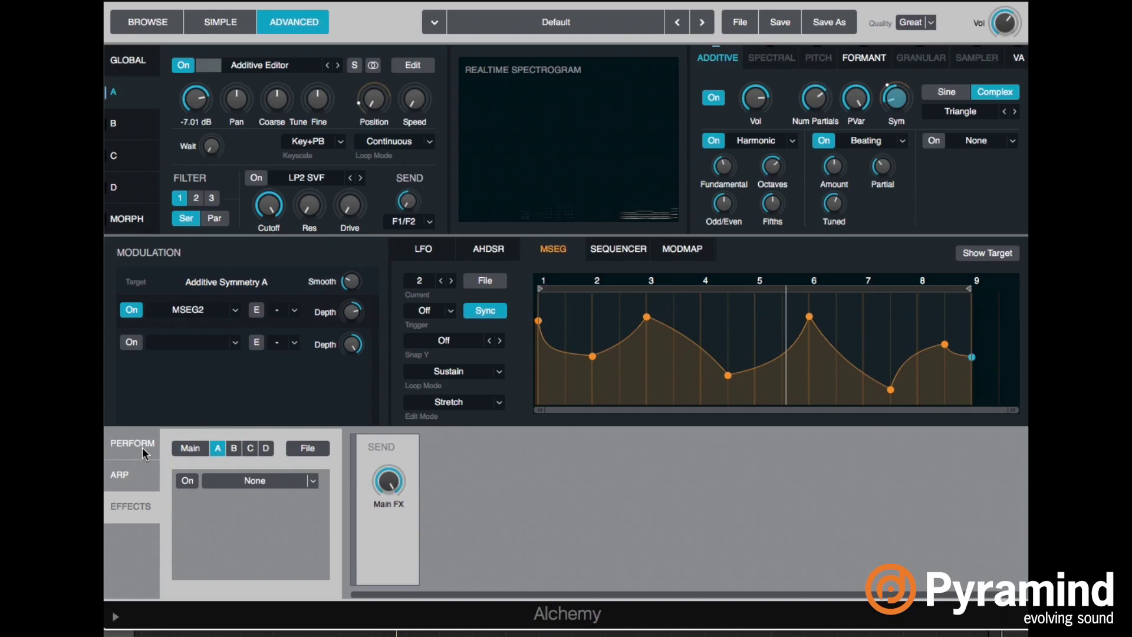
Route the first filter to FX A and load Waveshaper into the first effect slot.
left_click(130, 64)
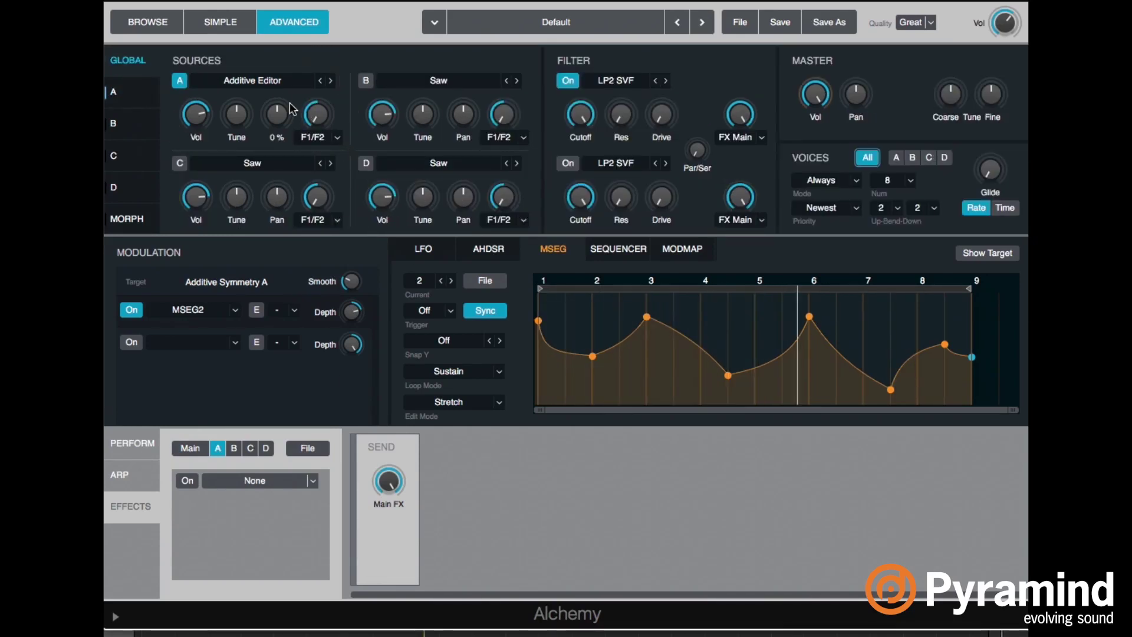
left_click(744, 137)
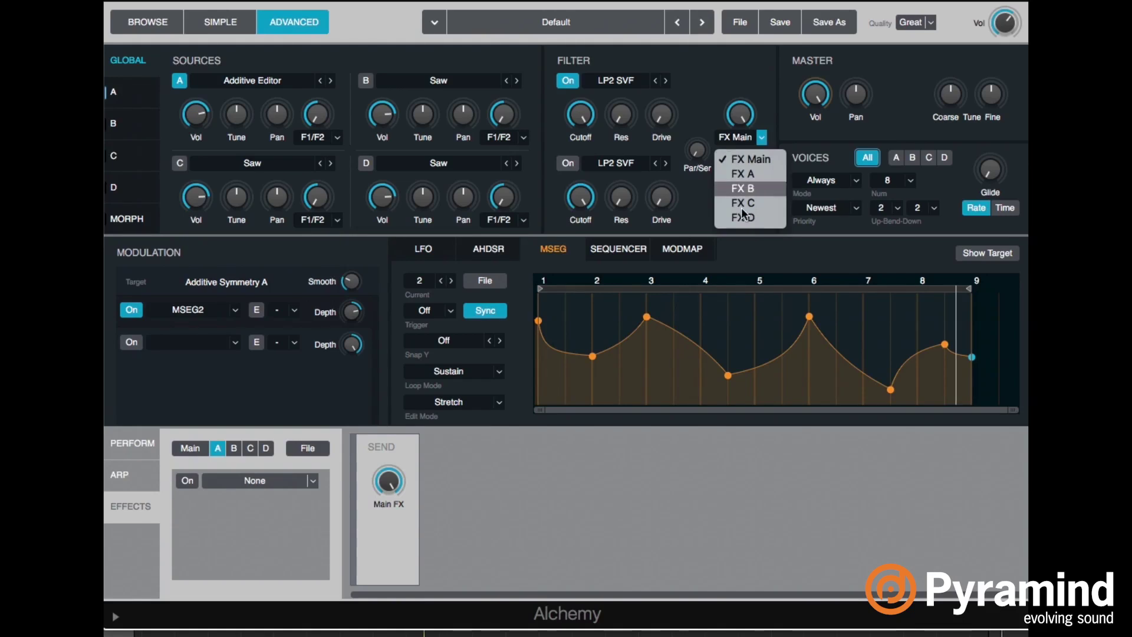
left_click(744, 173)
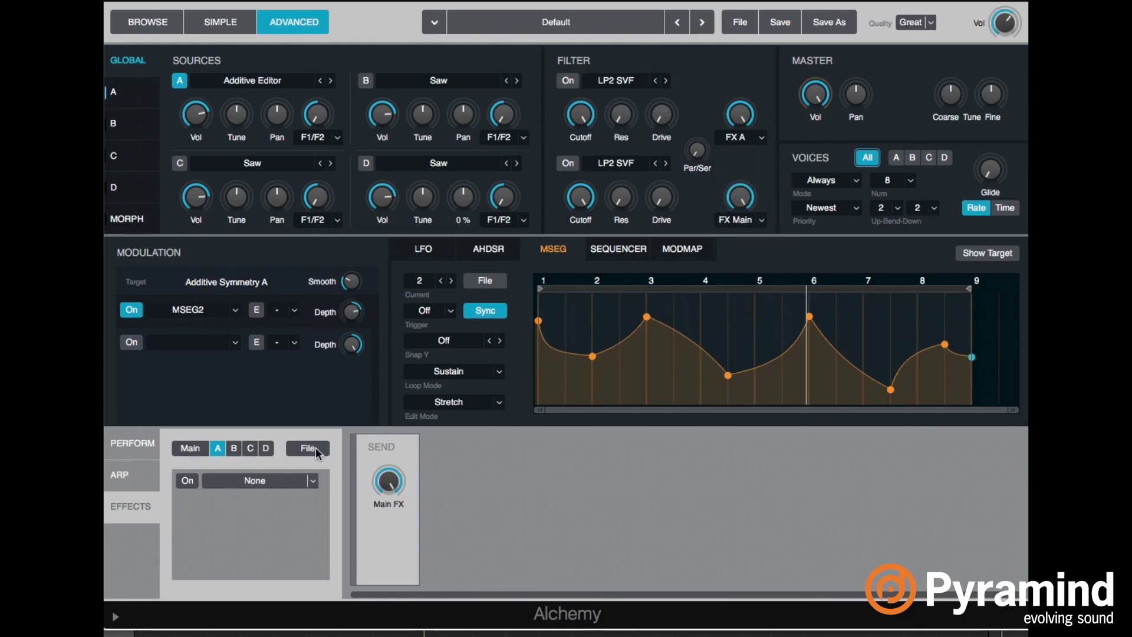
left_click(234, 481)
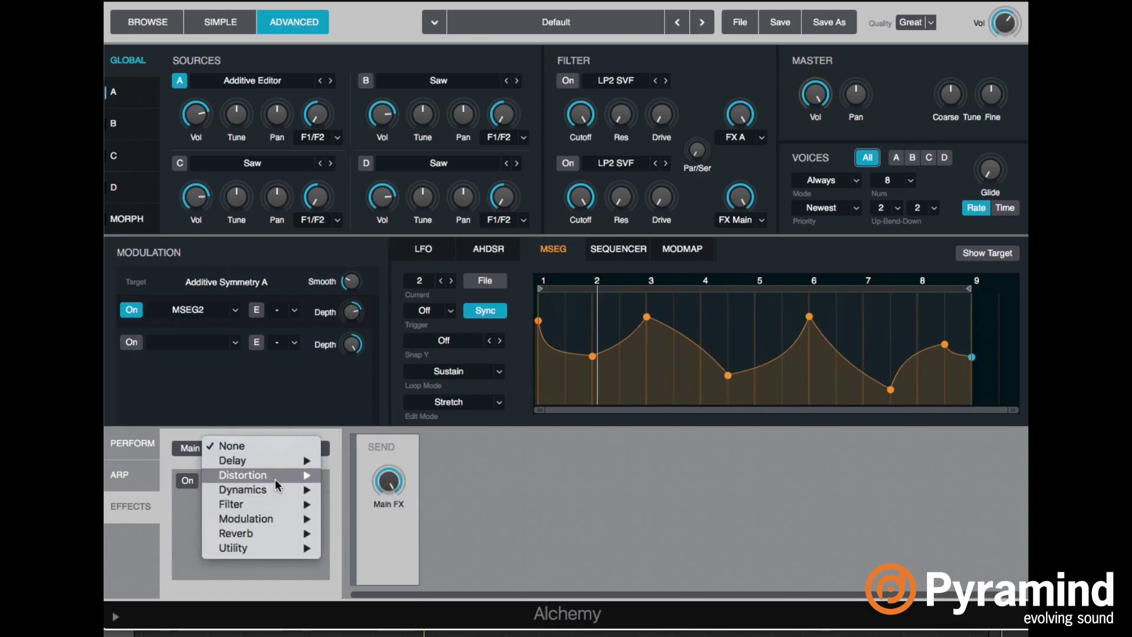
mouse_move(274, 479)
left_click(365, 501)
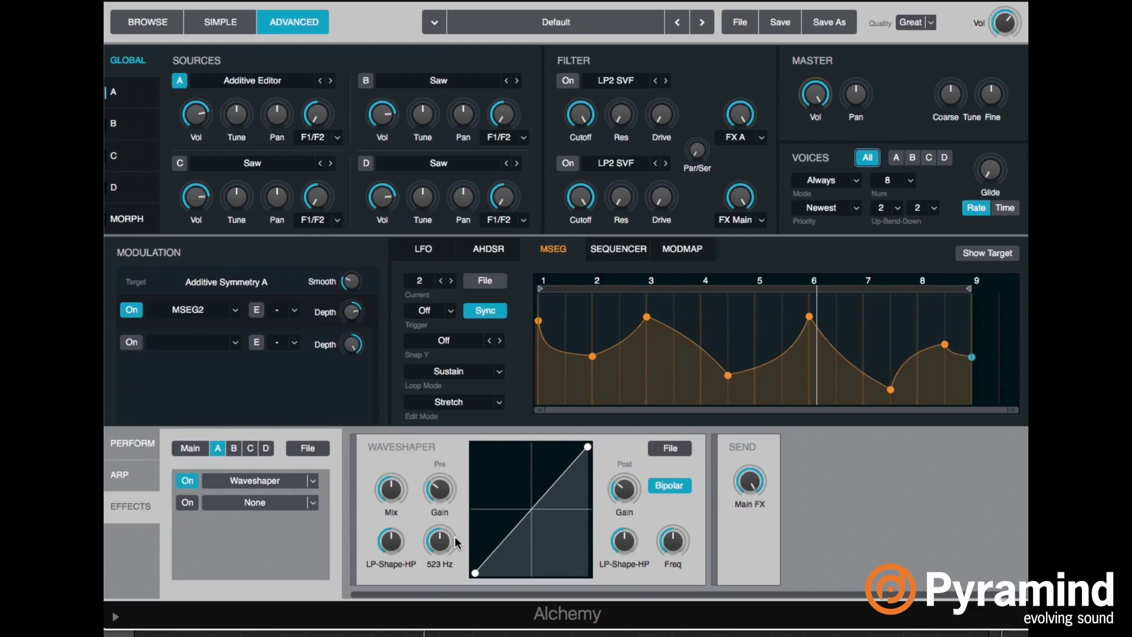
Bend the Waveshaper curve with several nodes, raise the top node, and adjust Mix.
left_click(515, 515)
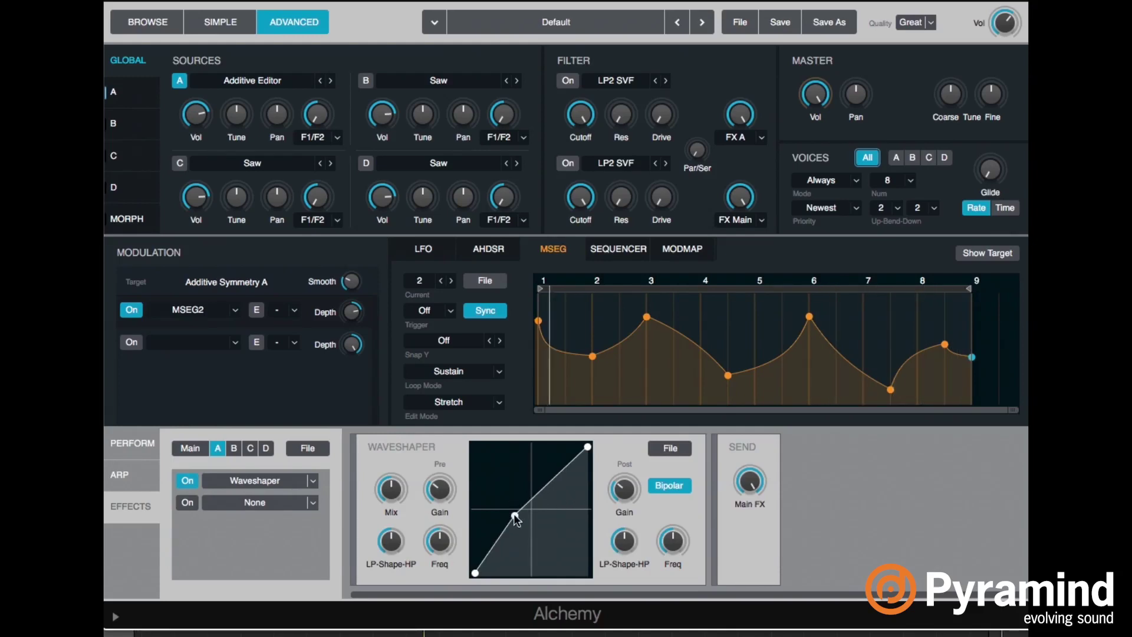
left_click(542, 475)
left_click(553, 468)
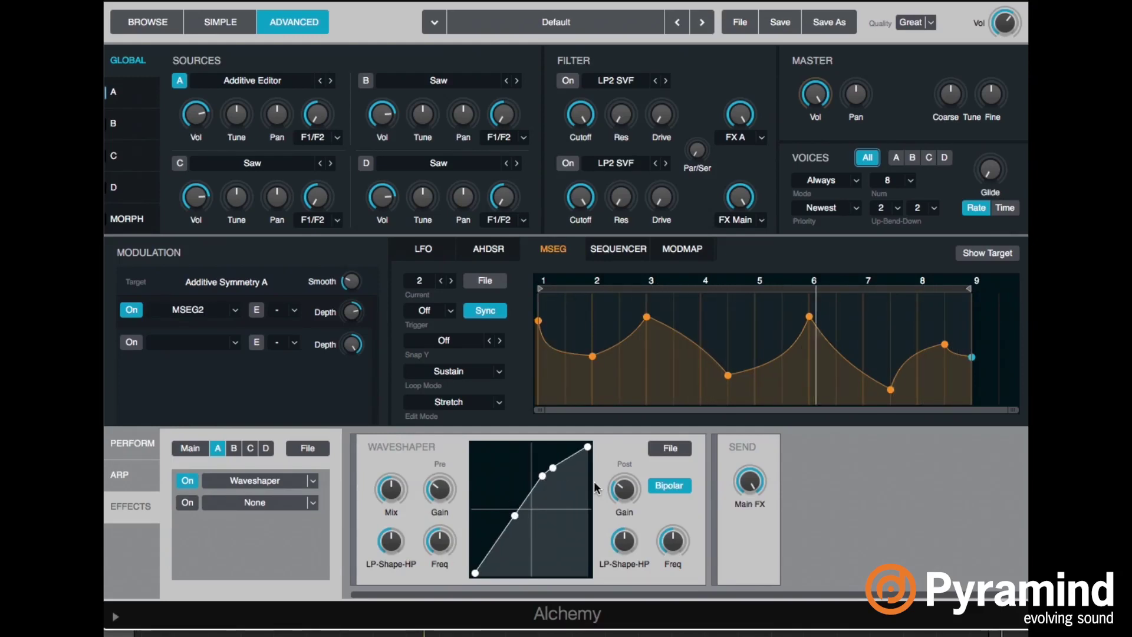
left_click_drag(391, 493, 408, 402)
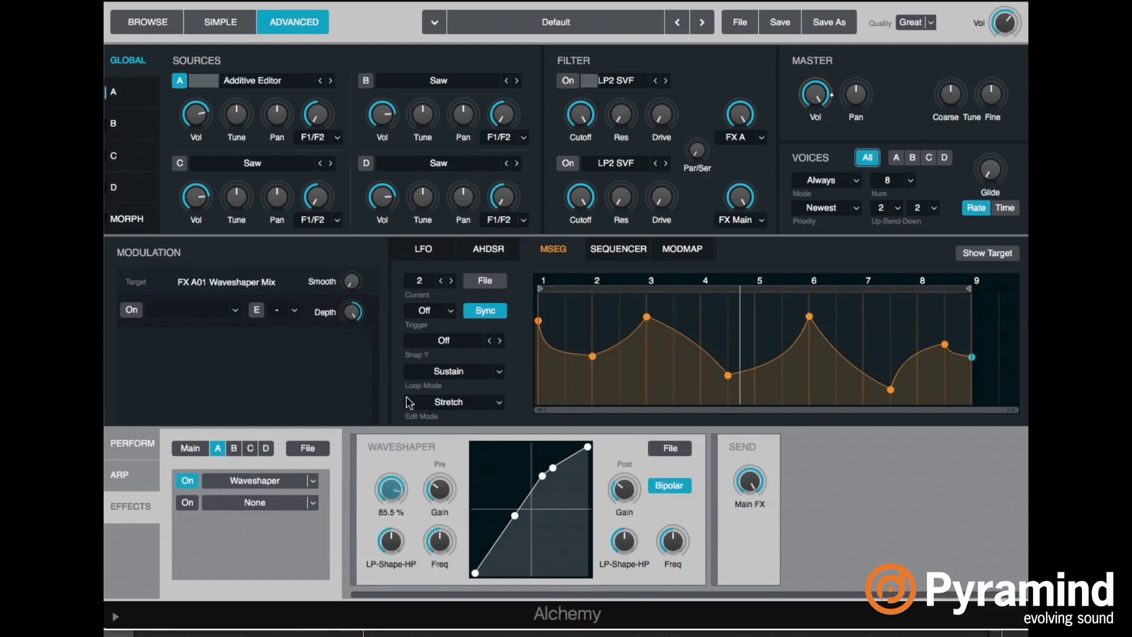
left_click_drag(553, 467, 547, 457)
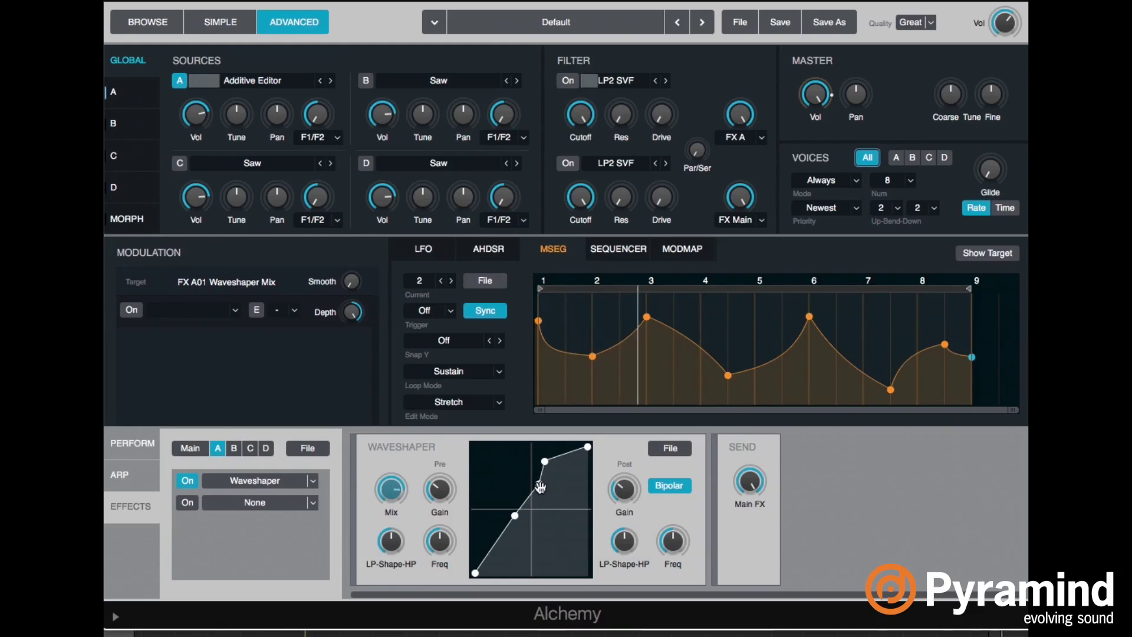
left_click(539, 484)
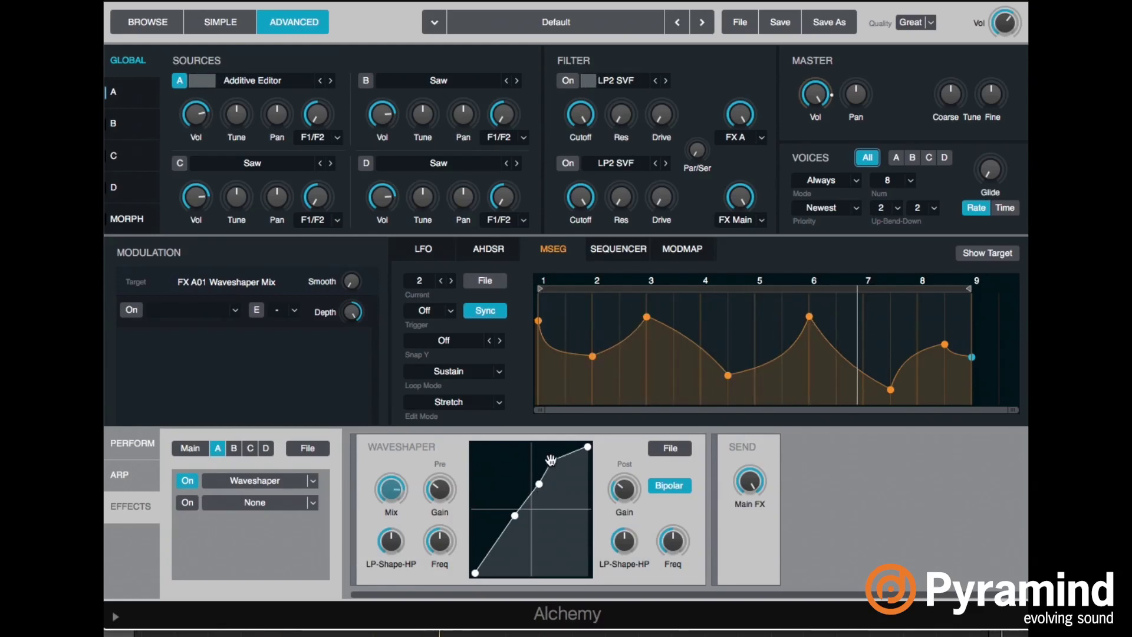
left_click(312, 503)
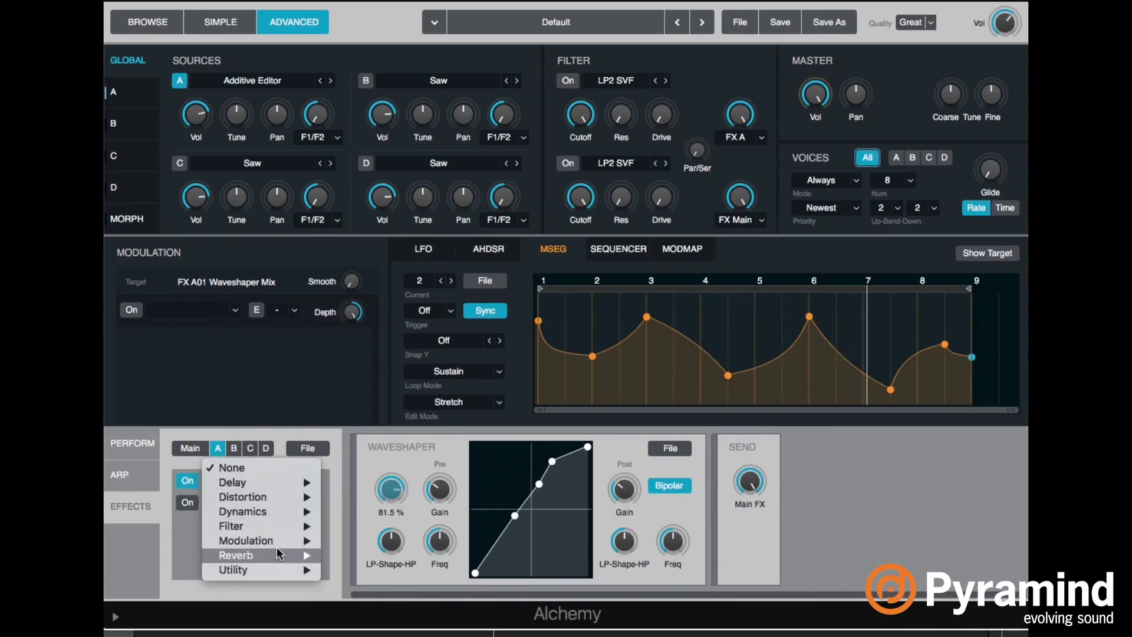
Add Convolution Reverb in slot 2 and load a Warped Drone Tone impulse.
mouse_move(280, 555)
left_click(360, 584)
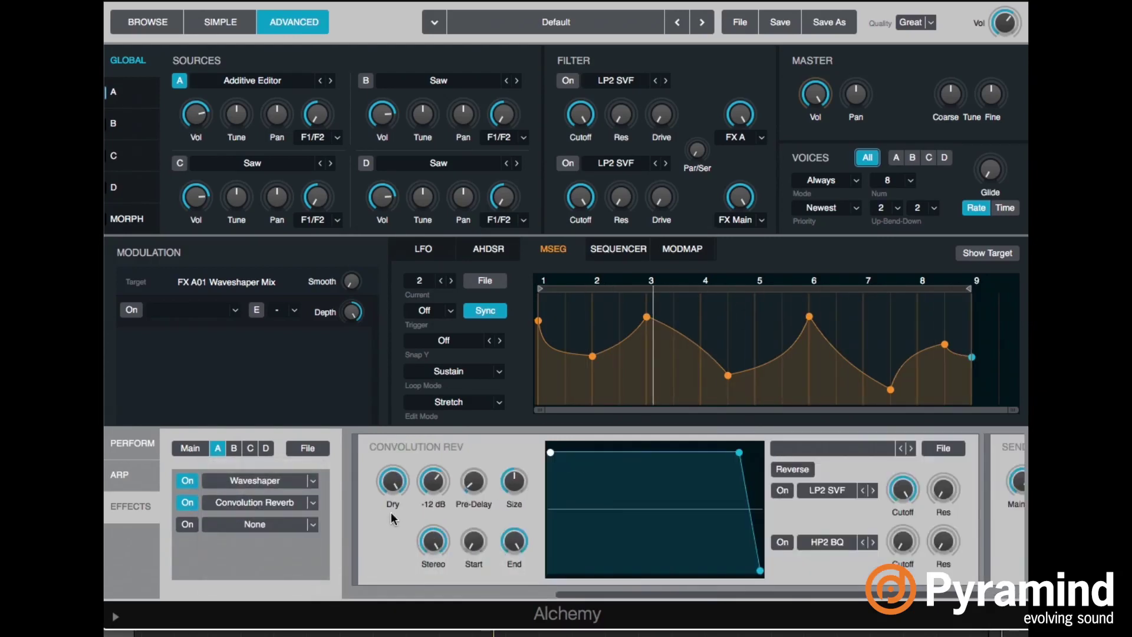
left_click(871, 448)
mouse_move(854, 468)
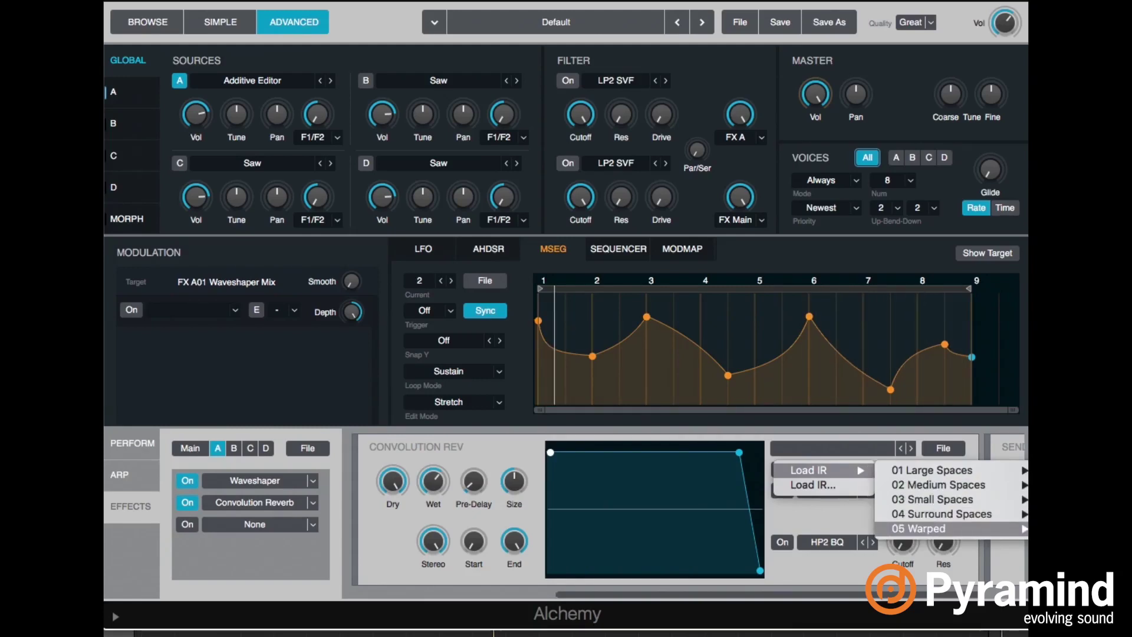
mouse_move(920, 528)
left_click(973, 501)
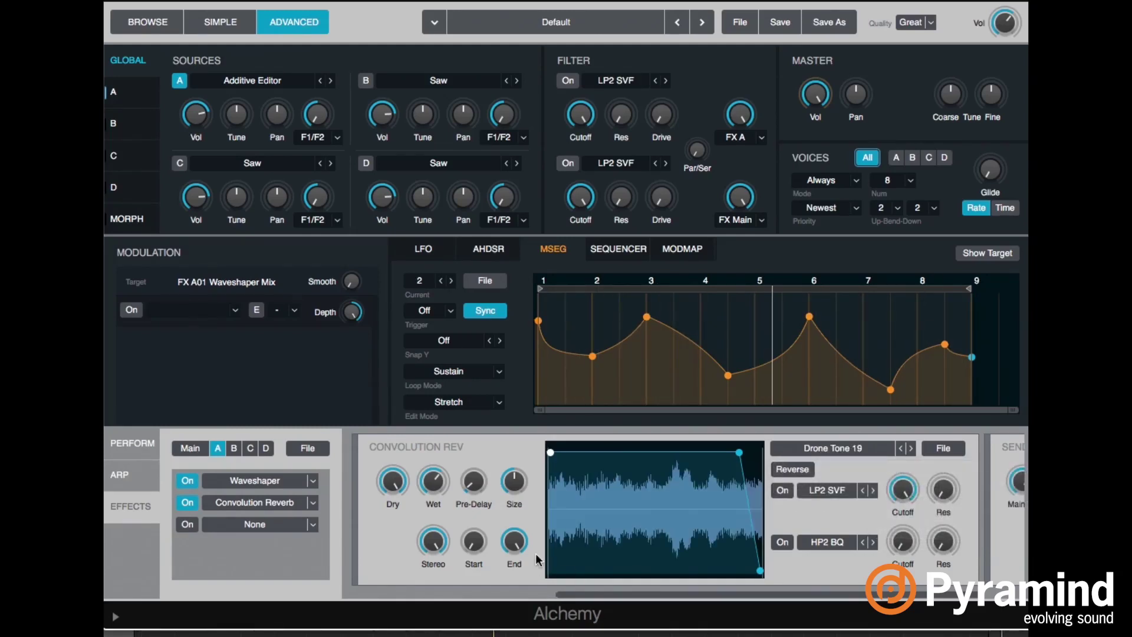
Shorten the End point, lower Wet, switch to Drone Tone 2, and adjust Size.
mouse_move(514, 540)
left_mouse_down()
mouse_move(520, 557)
mouse_move(523, 538)
left_mouse_up()
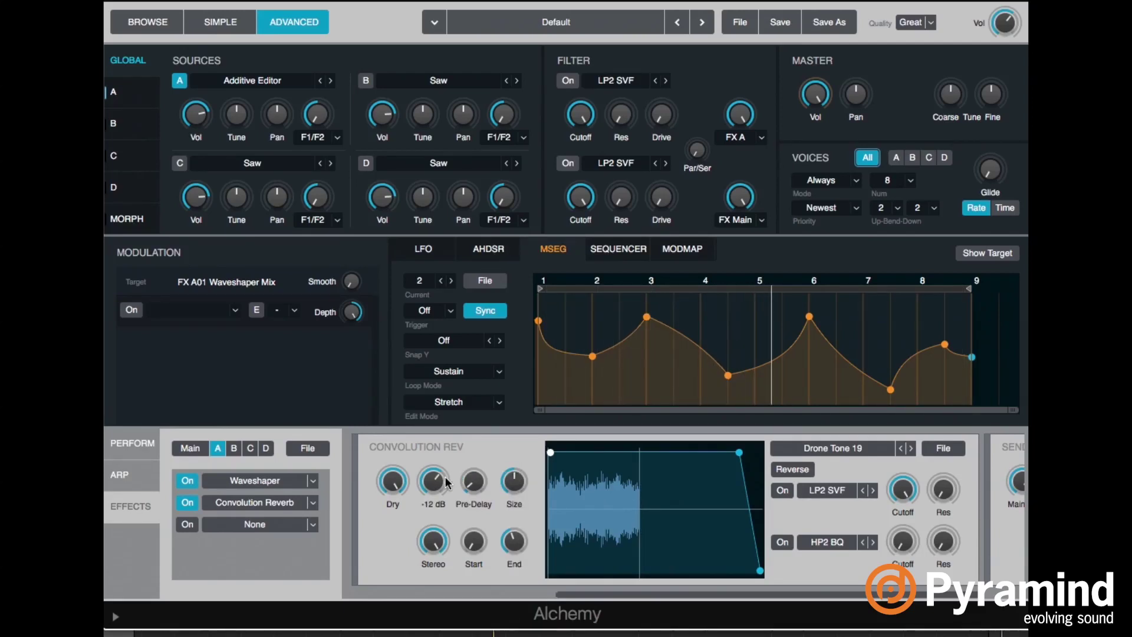
left_click_drag(434, 482, 448, 565)
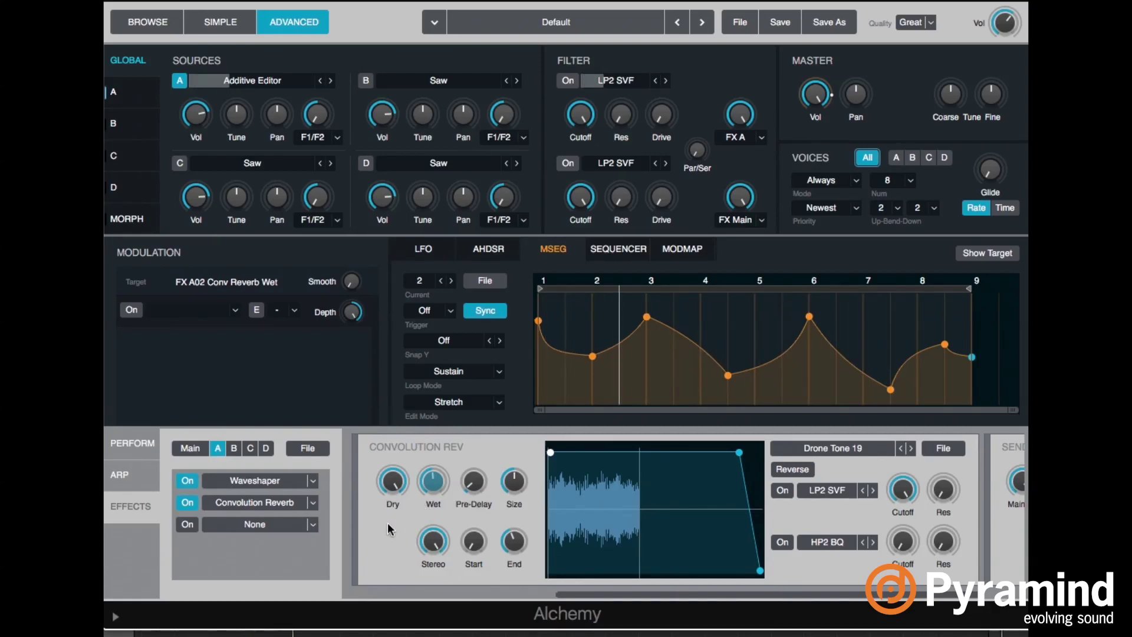
mouse_move(422, 489)
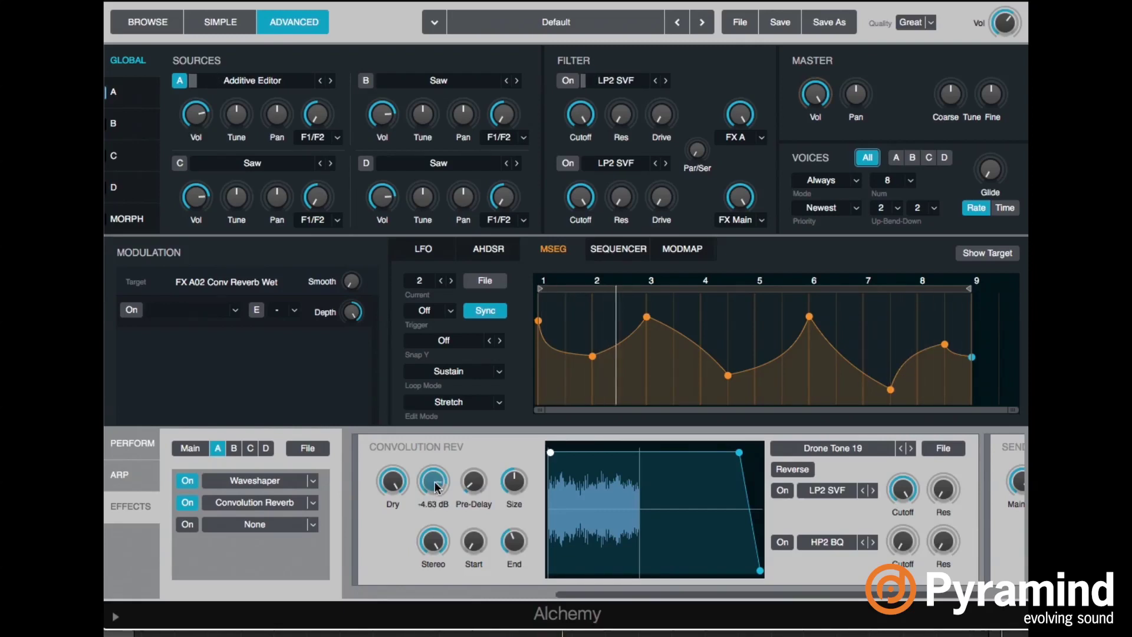
left_click(911, 448)
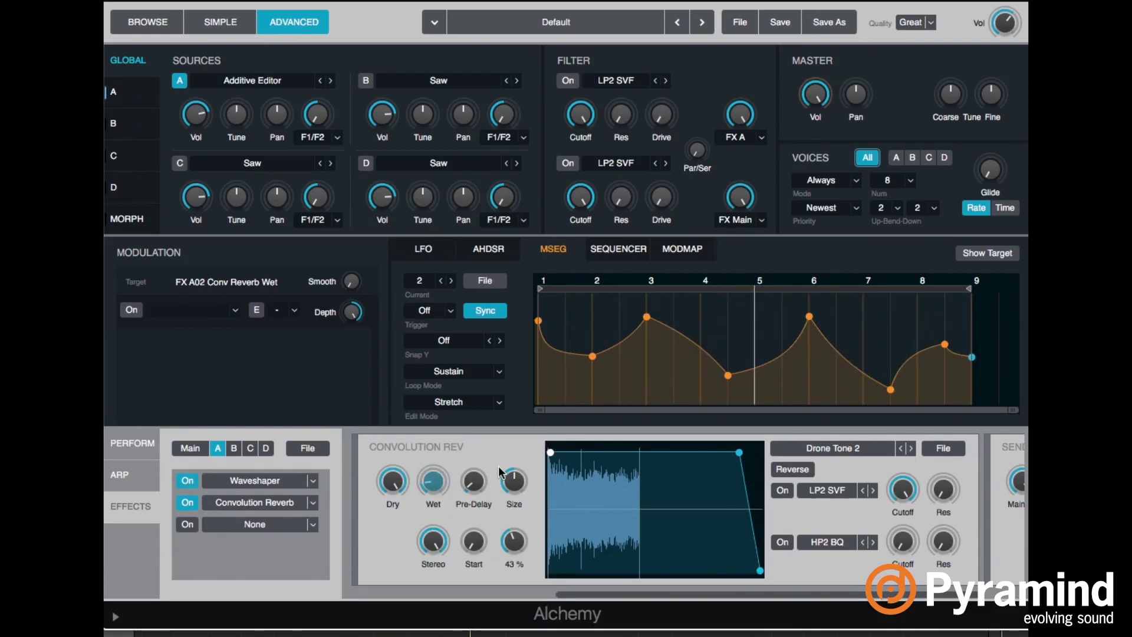
left_click_drag(524, 493, 524, 501)
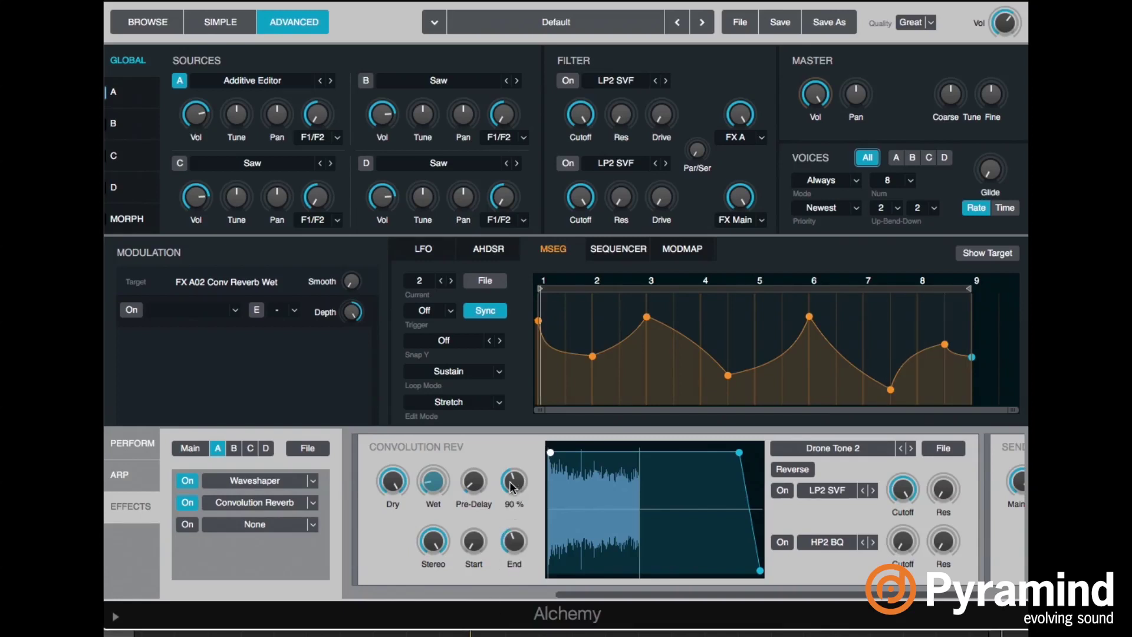
mouse_move(412, 480)
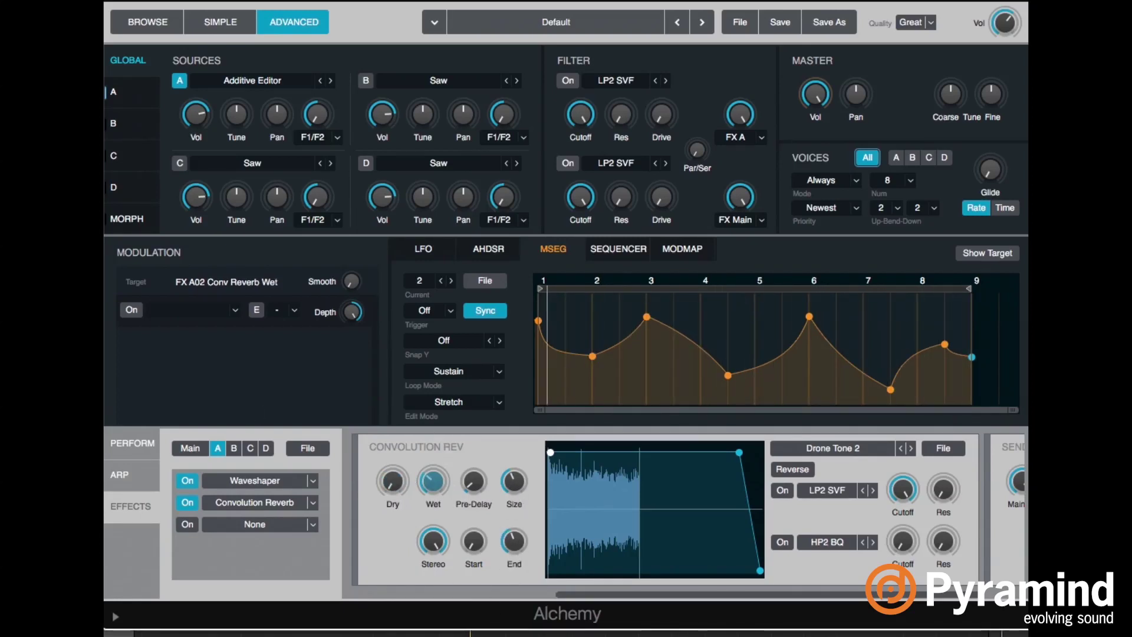
mouse_move(519, 464)
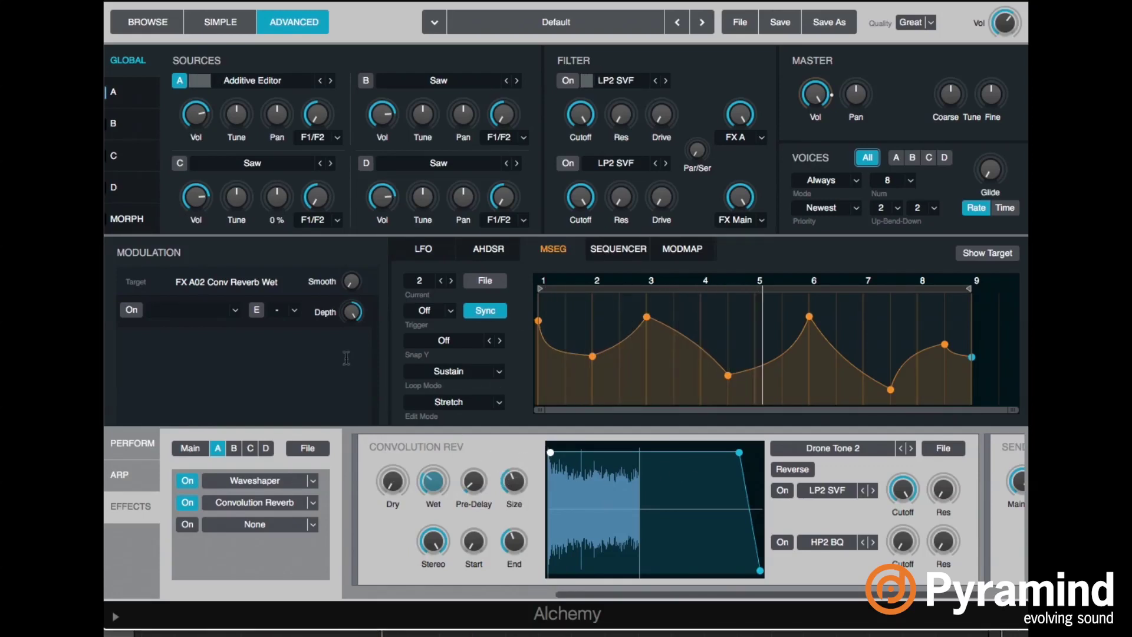
mouse_move(510, 500)
left_click_drag(510, 478, 510, 473)
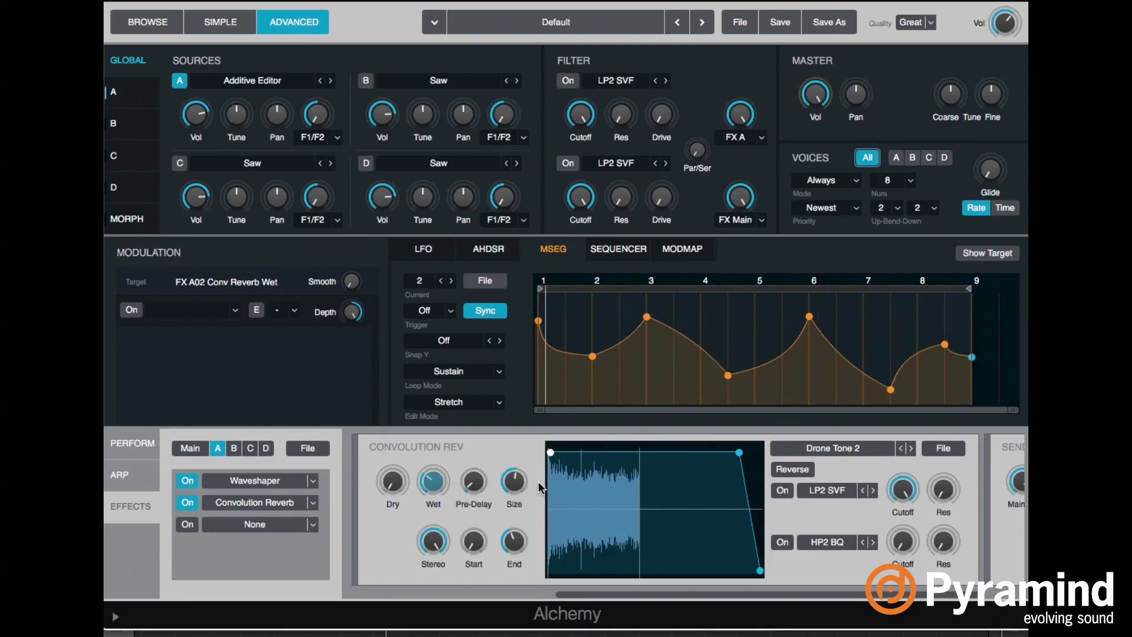
Load the Drum Transformer 29 impulse and target the convolution Dry level.
left_click(840, 451)
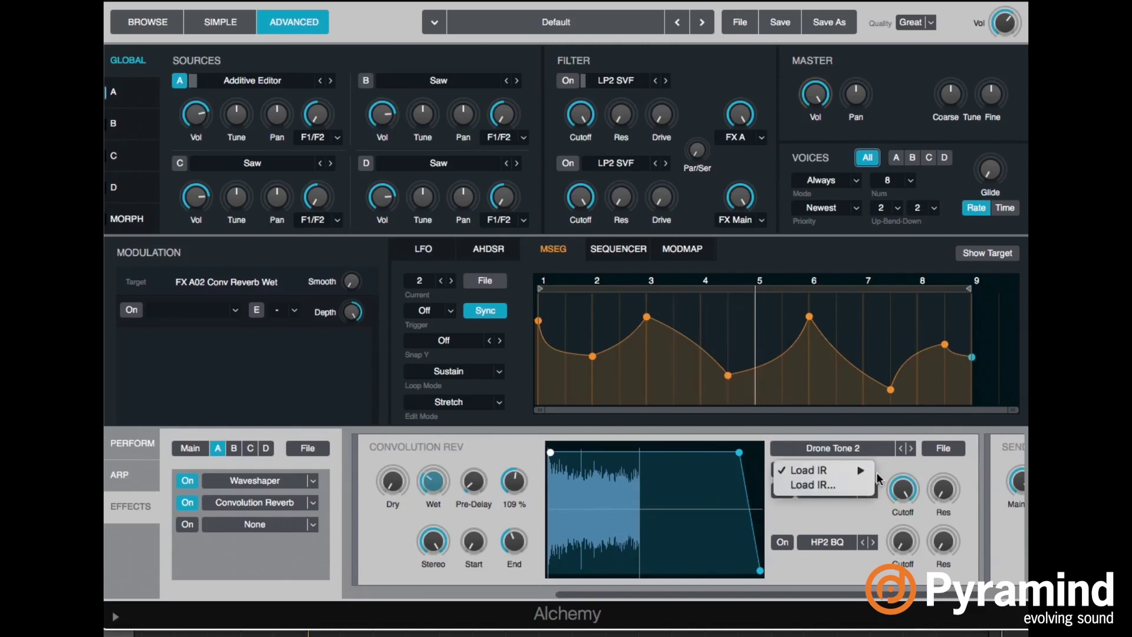
mouse_move(866, 470)
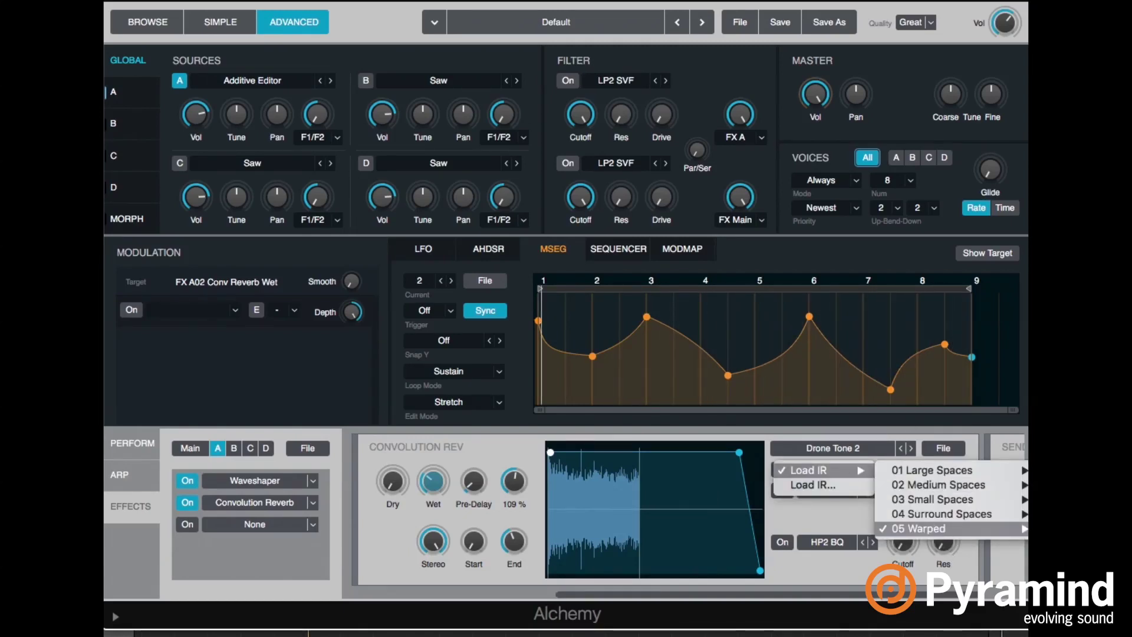
left_click(1023, 528)
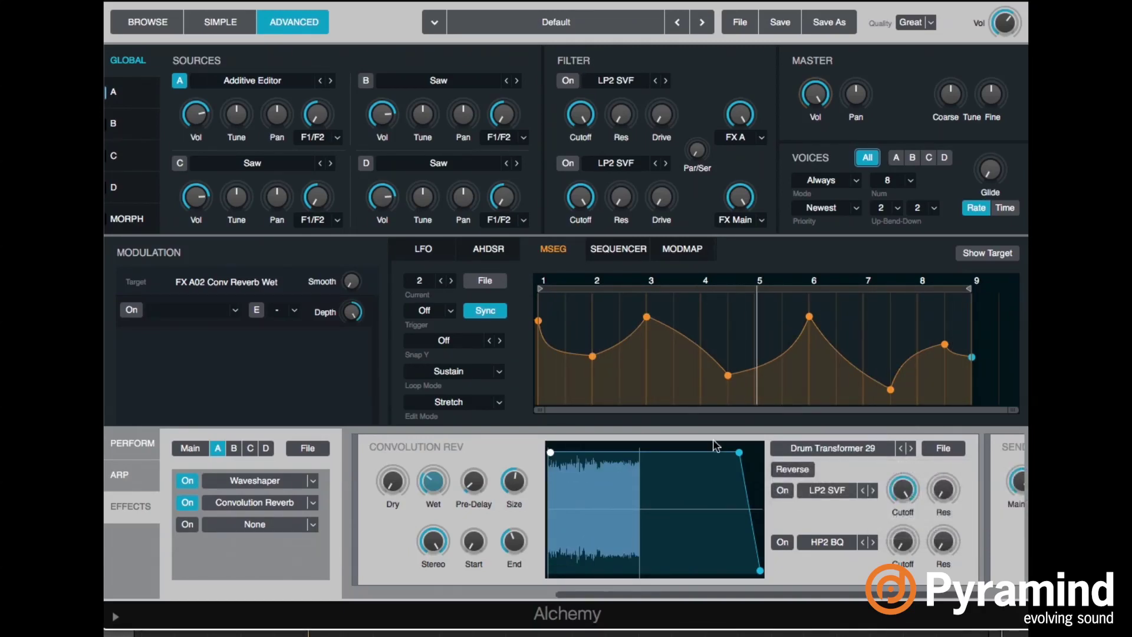
left_click(394, 481)
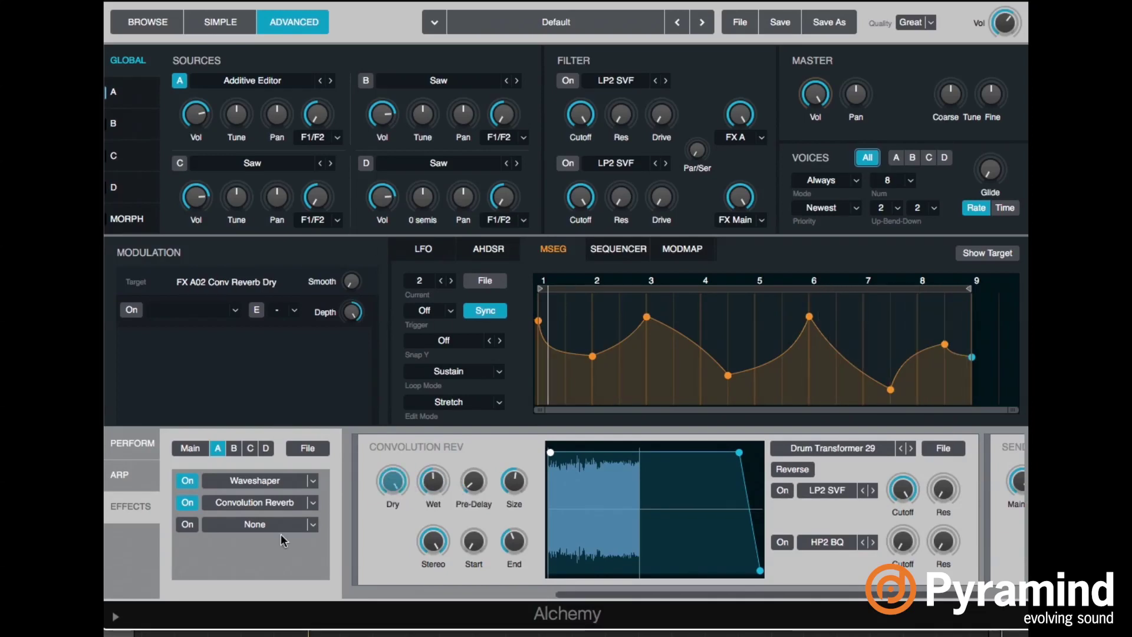
Add Delay in slot 3 and Acoustic Reverb in slot 4, targeting Acoustic Reverb Mix.
left_click(281, 525)
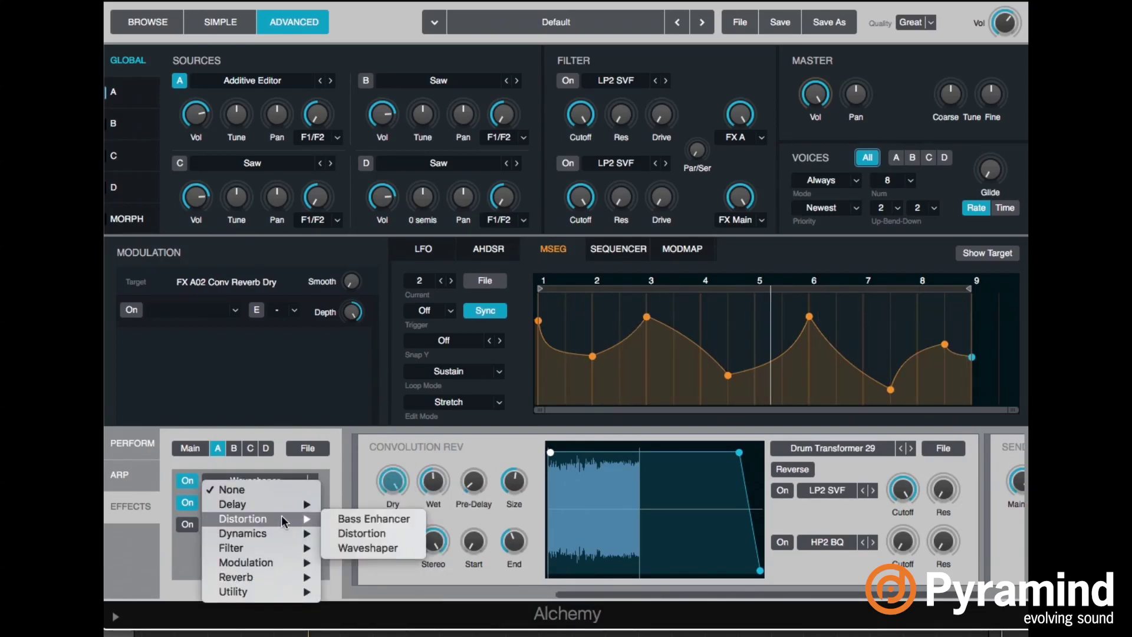
left_click(348, 502)
left_click(313, 548)
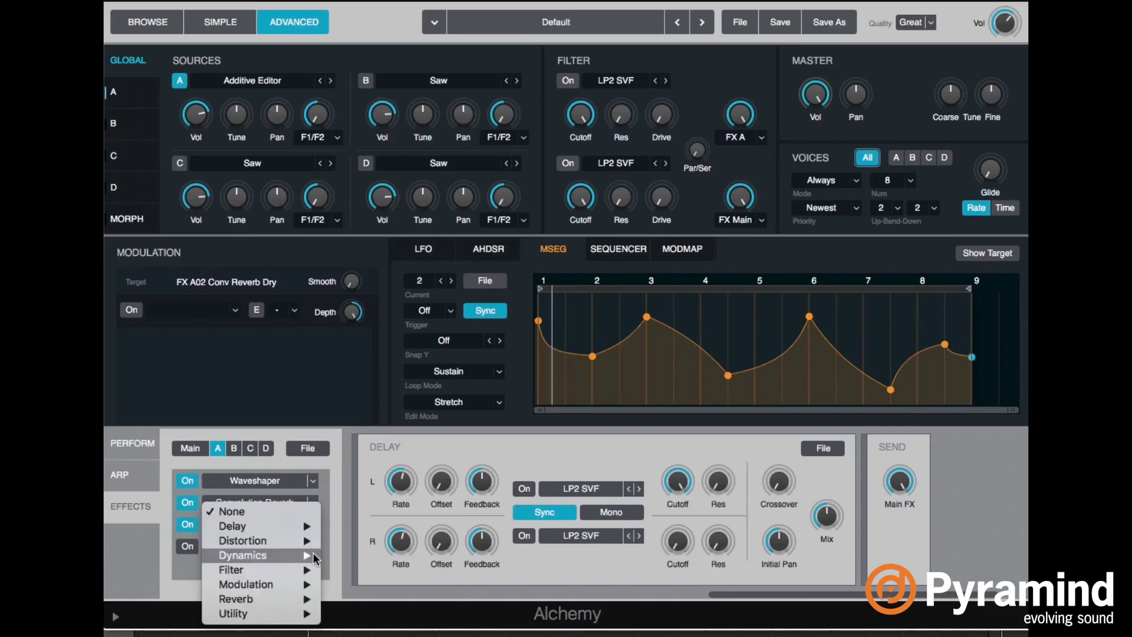
mouse_move(297, 599)
left_click(352, 600)
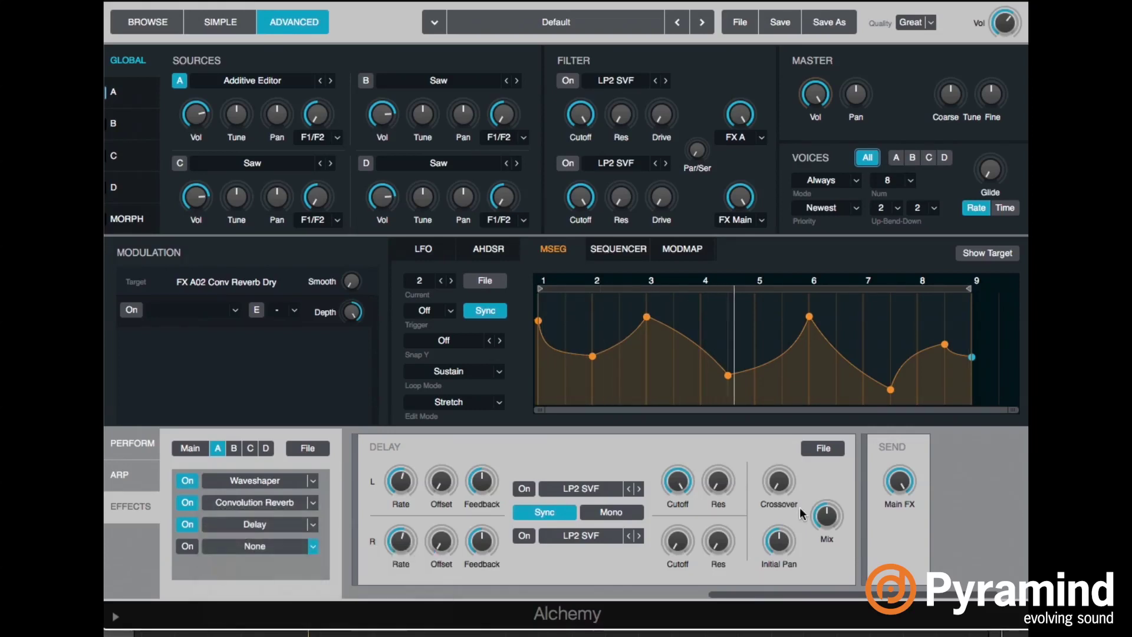
left_click(837, 503)
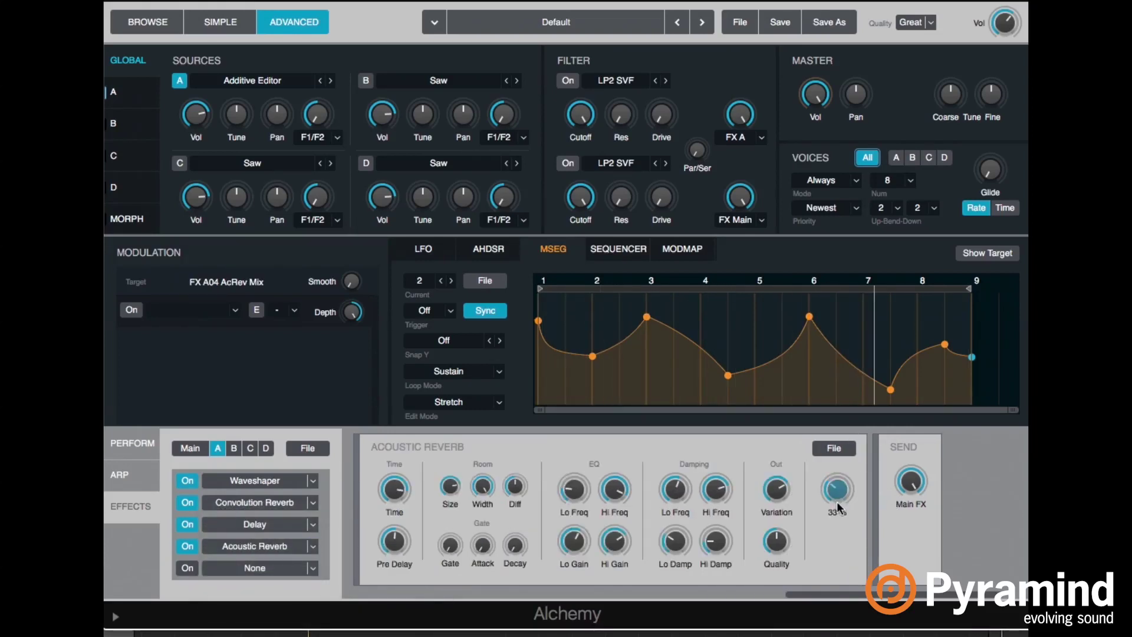
Try Delay left rate, right rate and crossover as targets, settling on Delay Mix.
left_click(275, 521)
left_click(401, 481)
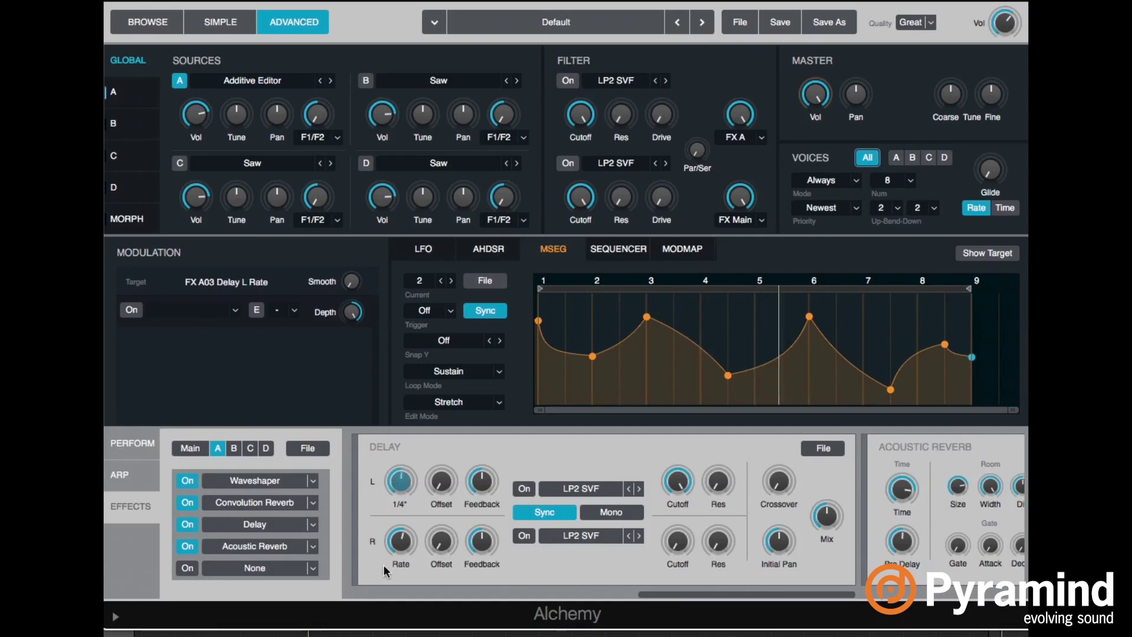
left_click(398, 557)
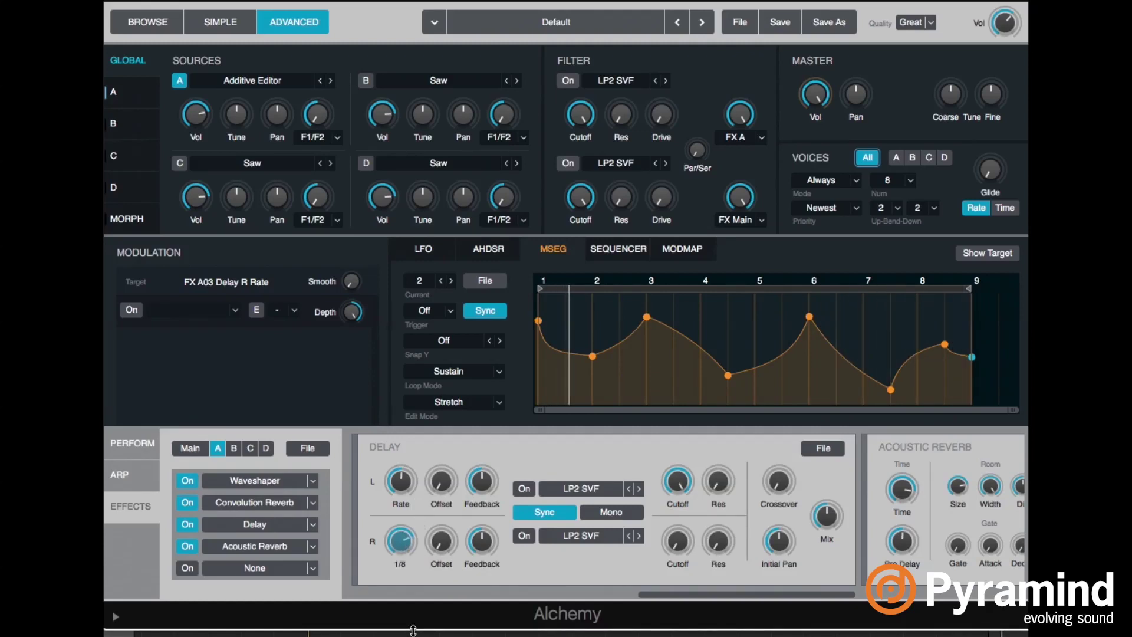
left_click(778, 487)
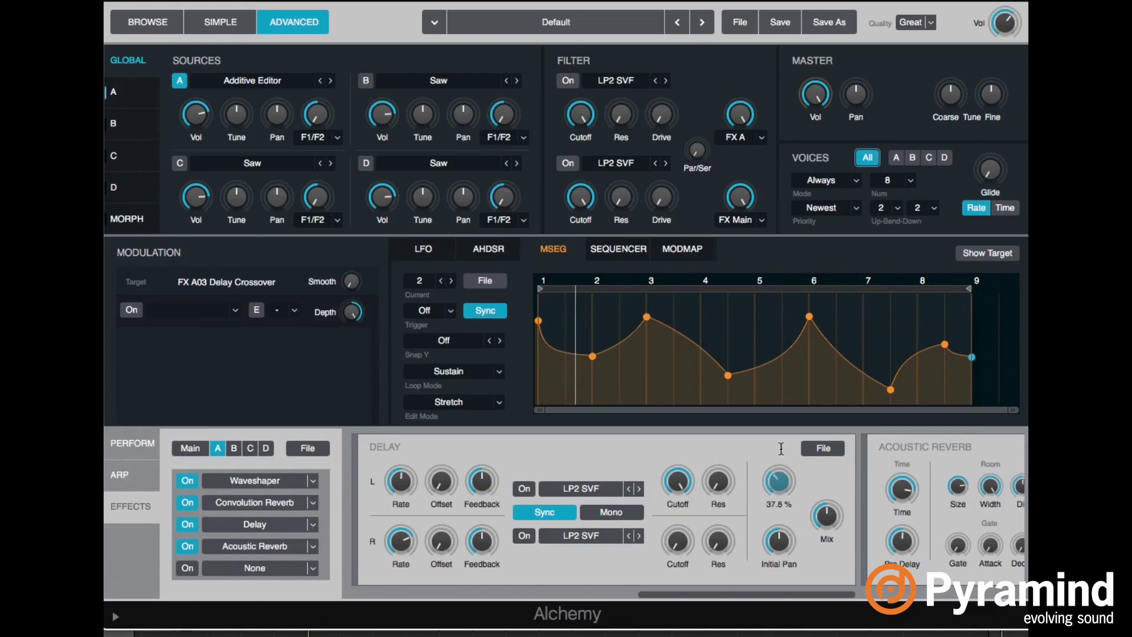
left_click(826, 512)
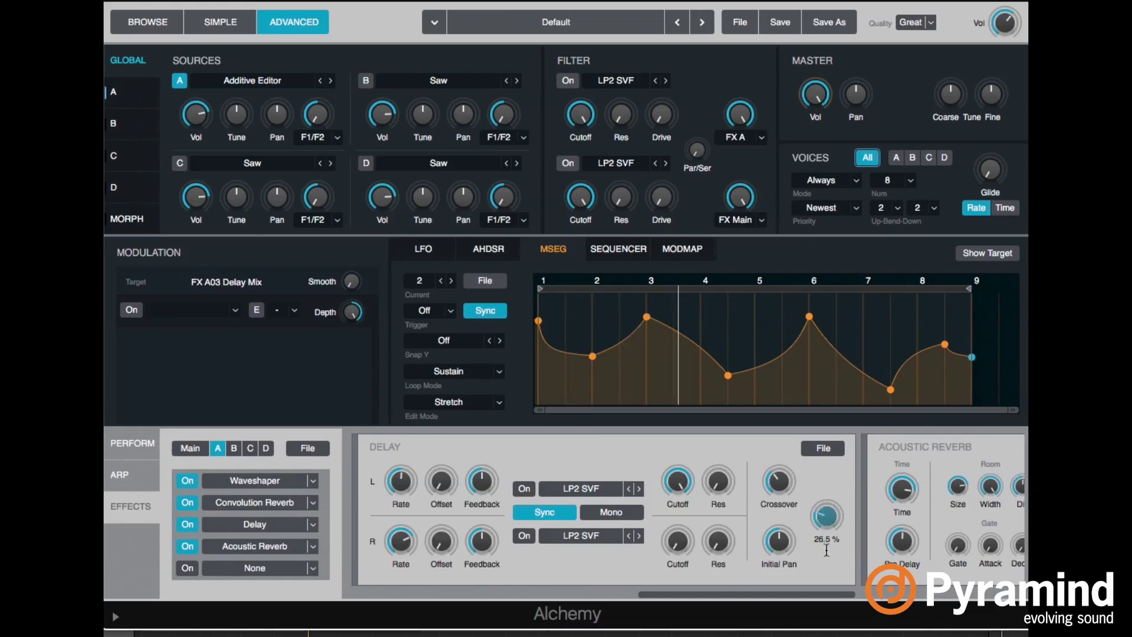
left_click(280, 548)
Target the Acoustic Reverb Mix and view the modulation on source A's position.
left_click(837, 489)
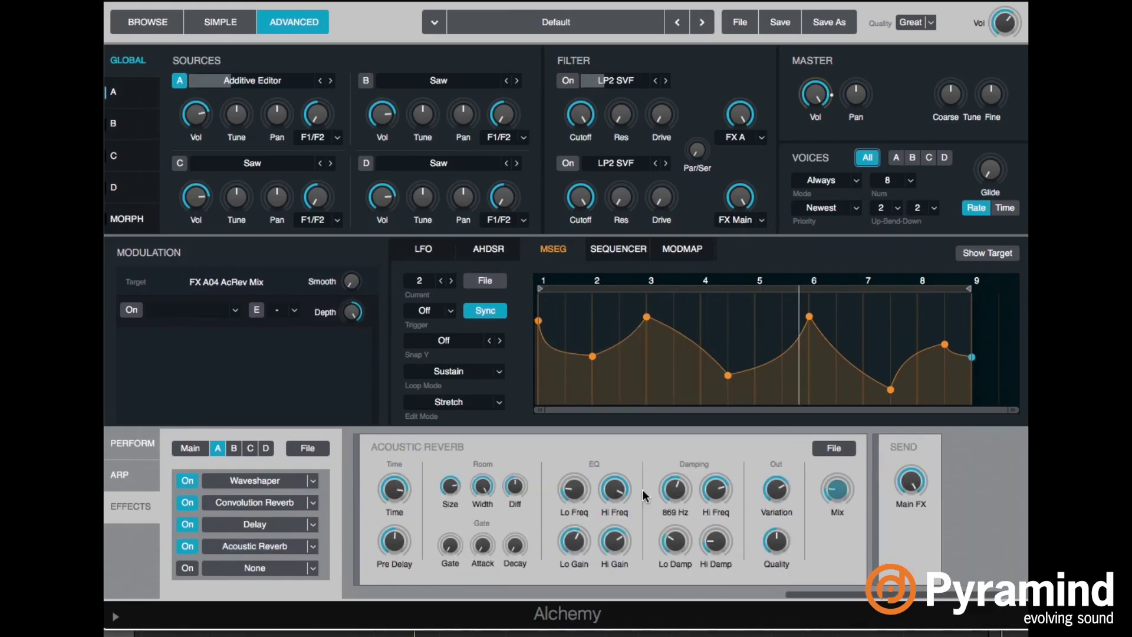
left_click(260, 506)
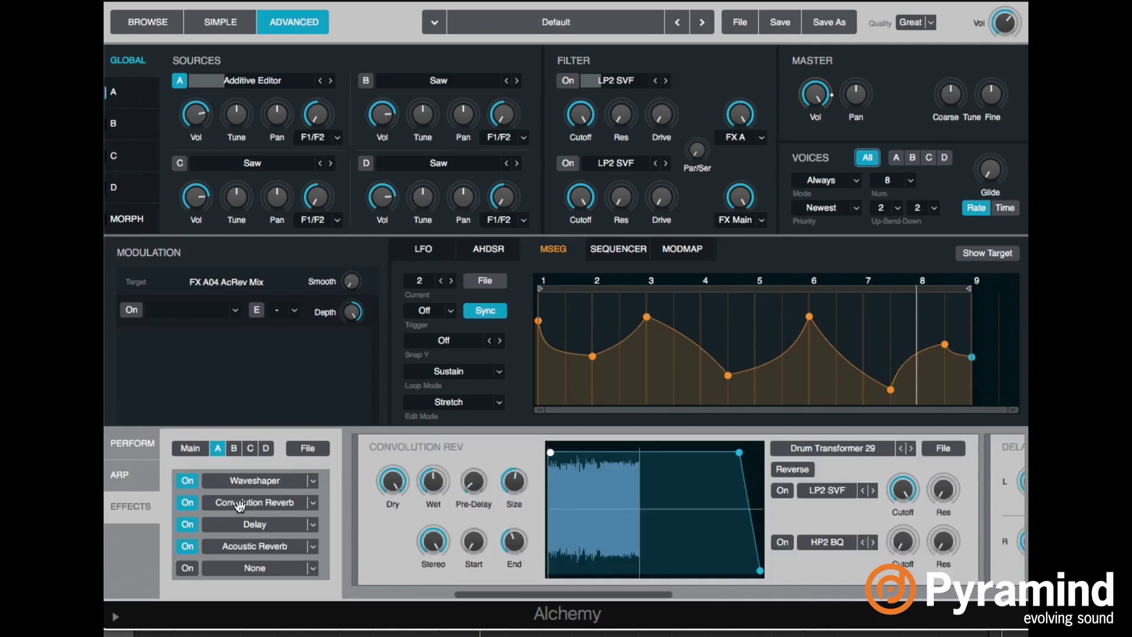
left_click(125, 92)
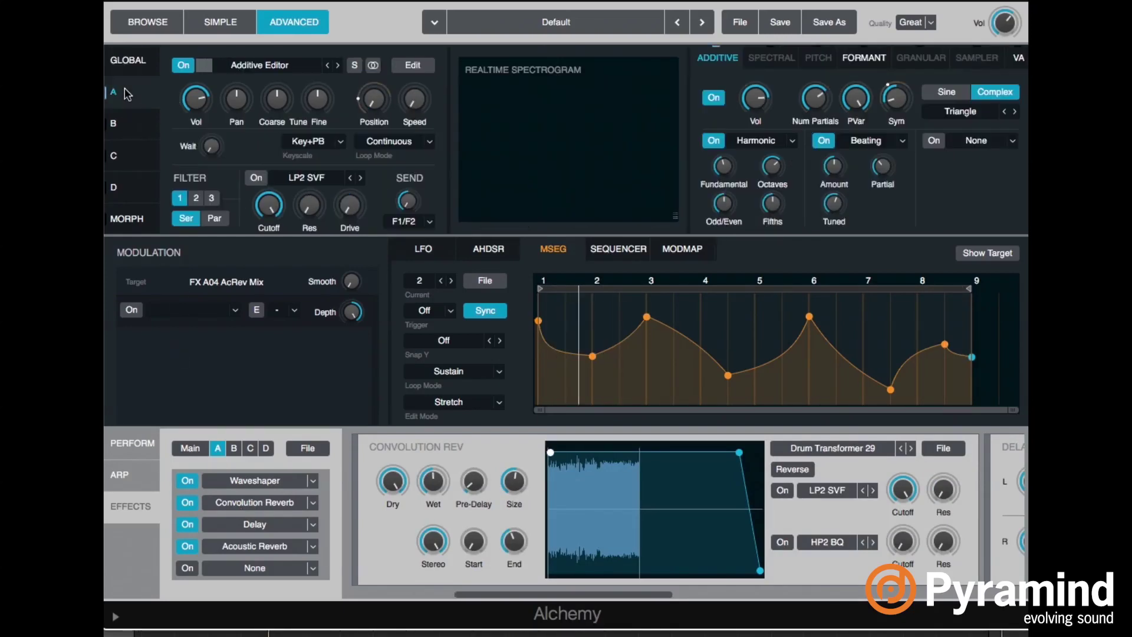
left_click(373, 99)
mouse_move(356, 313)
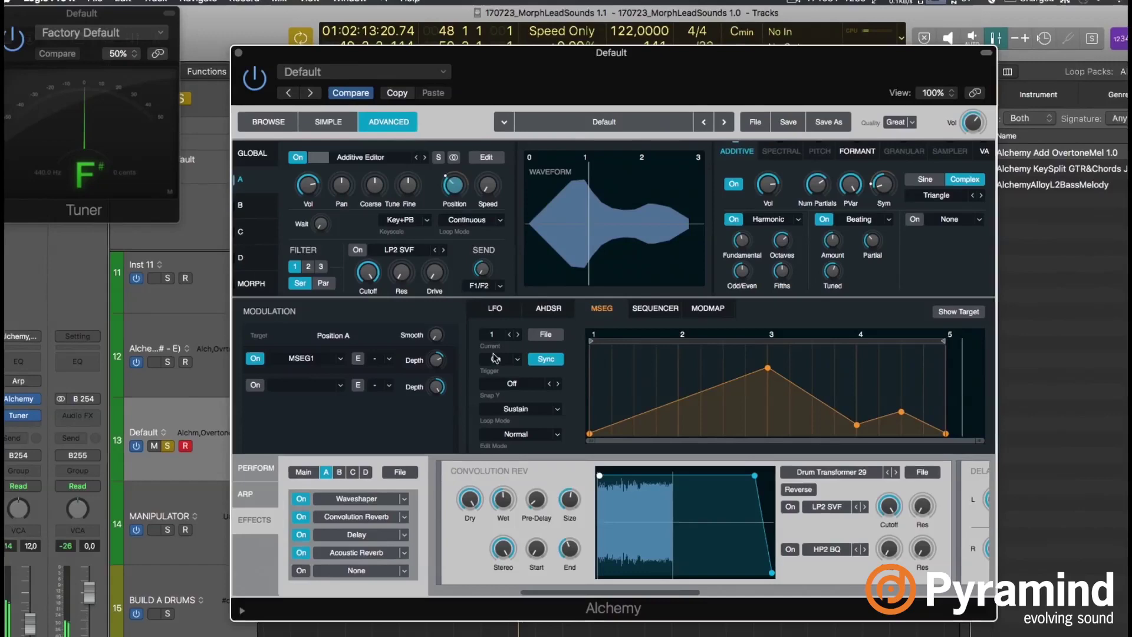
Shorten the cycle range to end at bar 50, then return to Alchemy.
key("super+w")
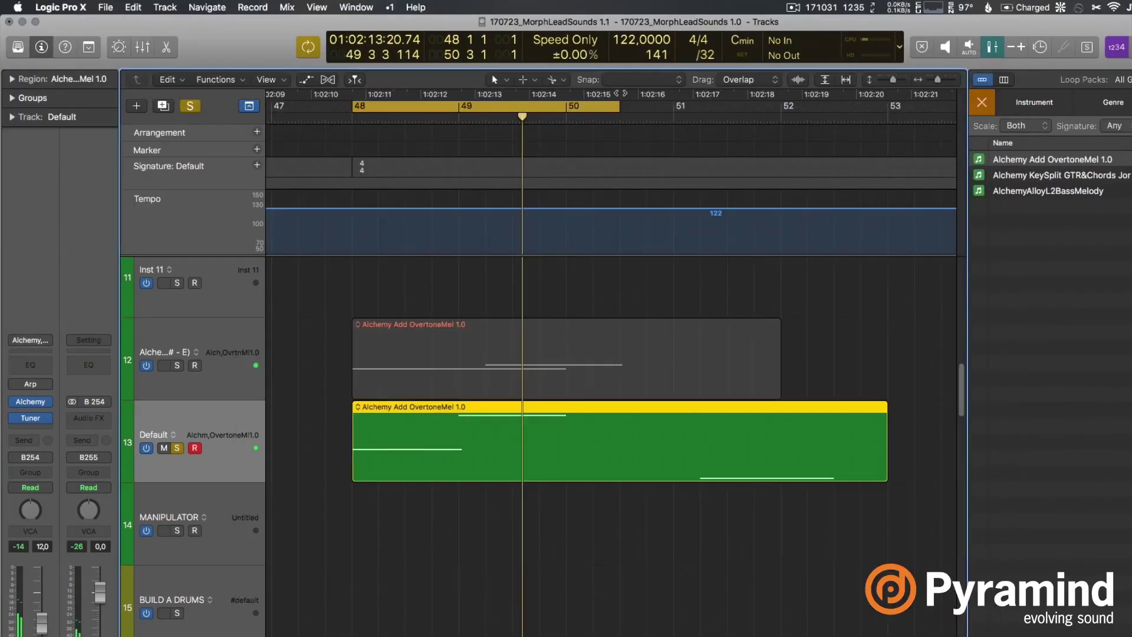
left_click_drag(621, 108, 566, 107)
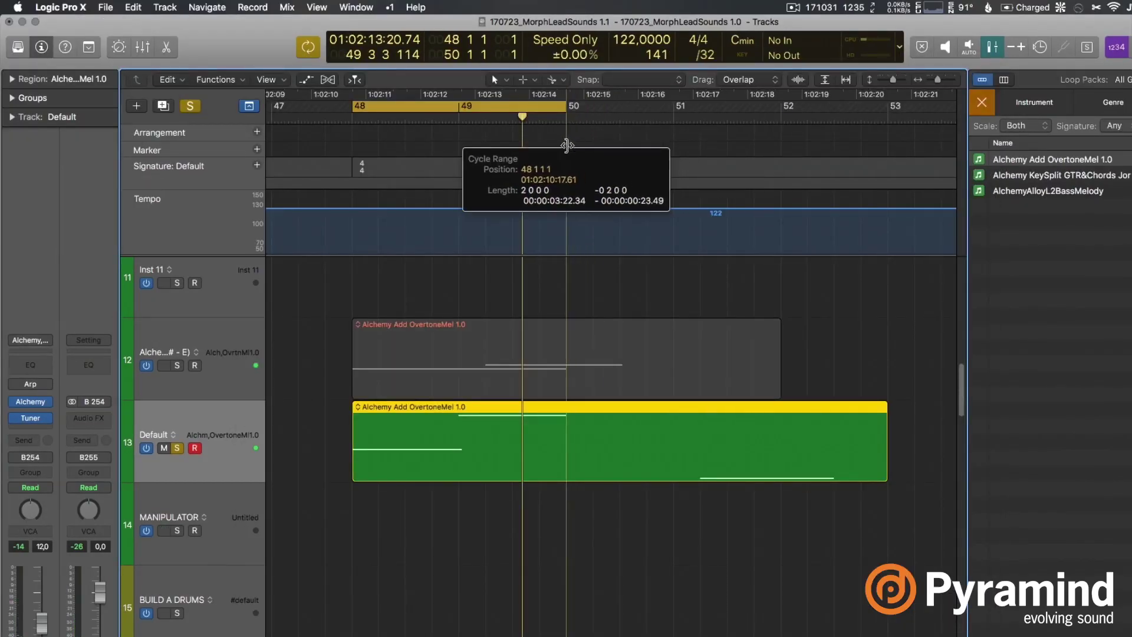
key("v")
Step the MSEG target through Delay Mix and Acoustic Reverb Mix, ending on Convolution Reverb Dry.
left_click(343, 536)
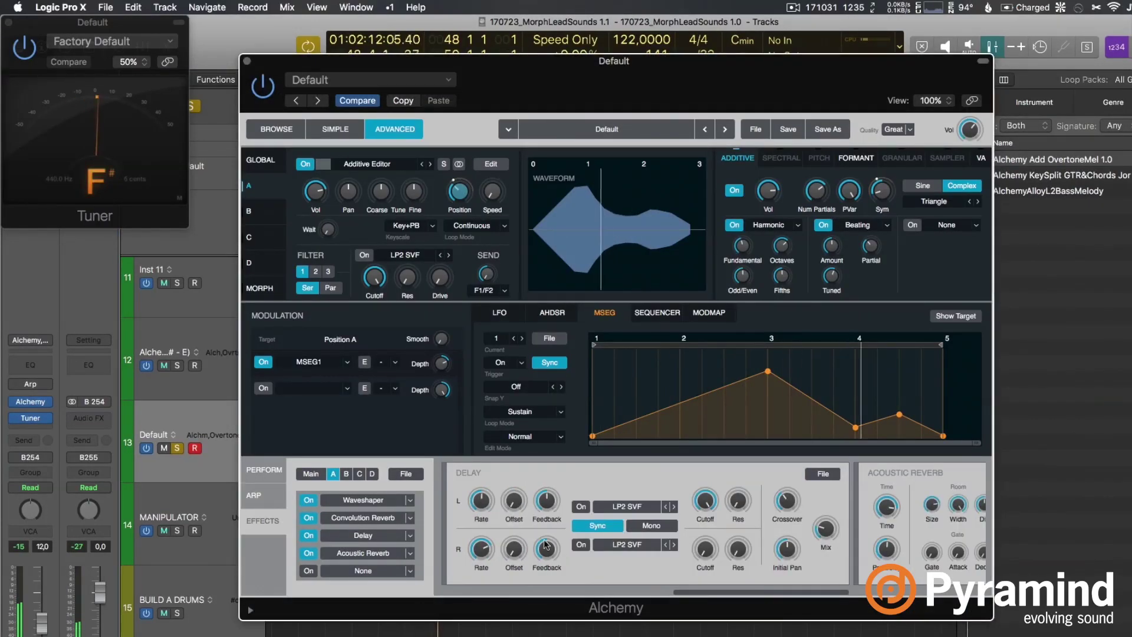
left_click(825, 529)
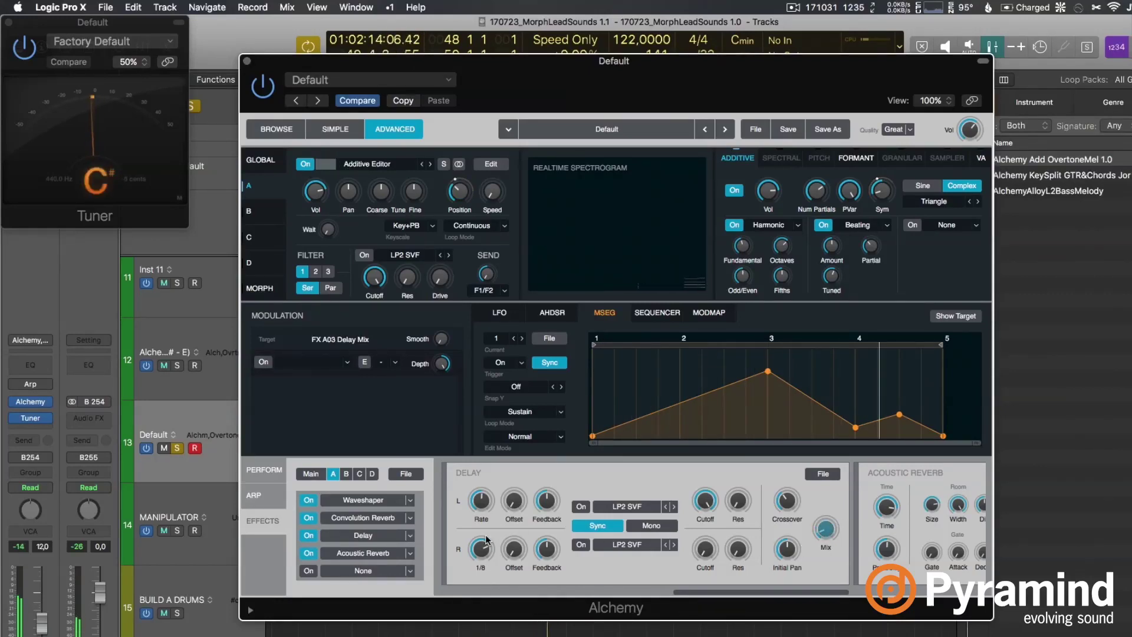
left_click(368, 555)
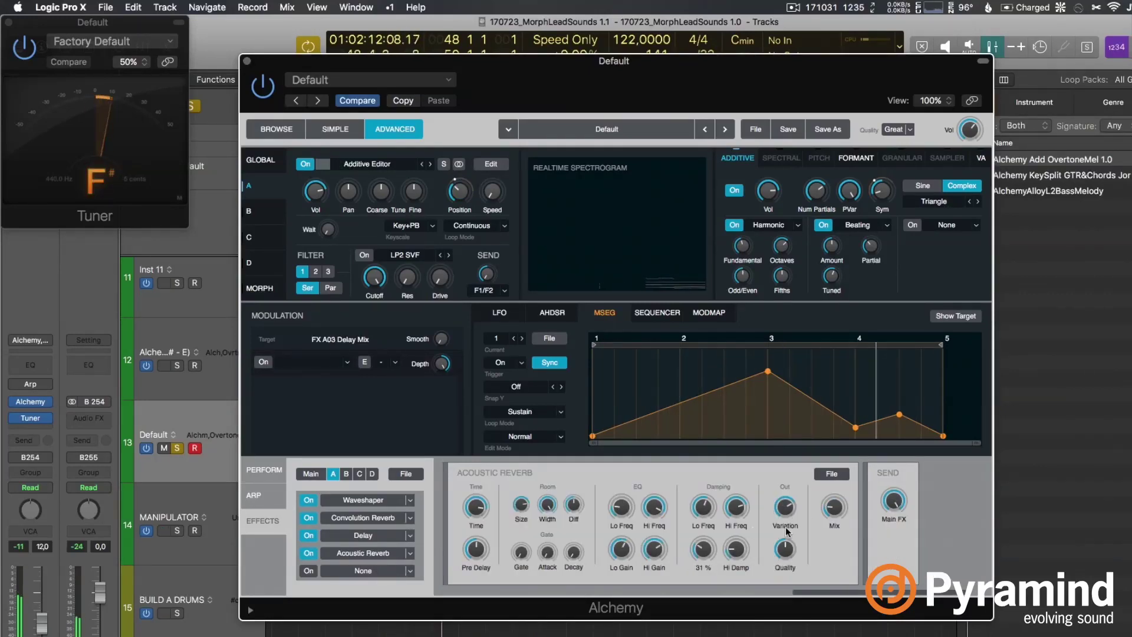
left_click(835, 521)
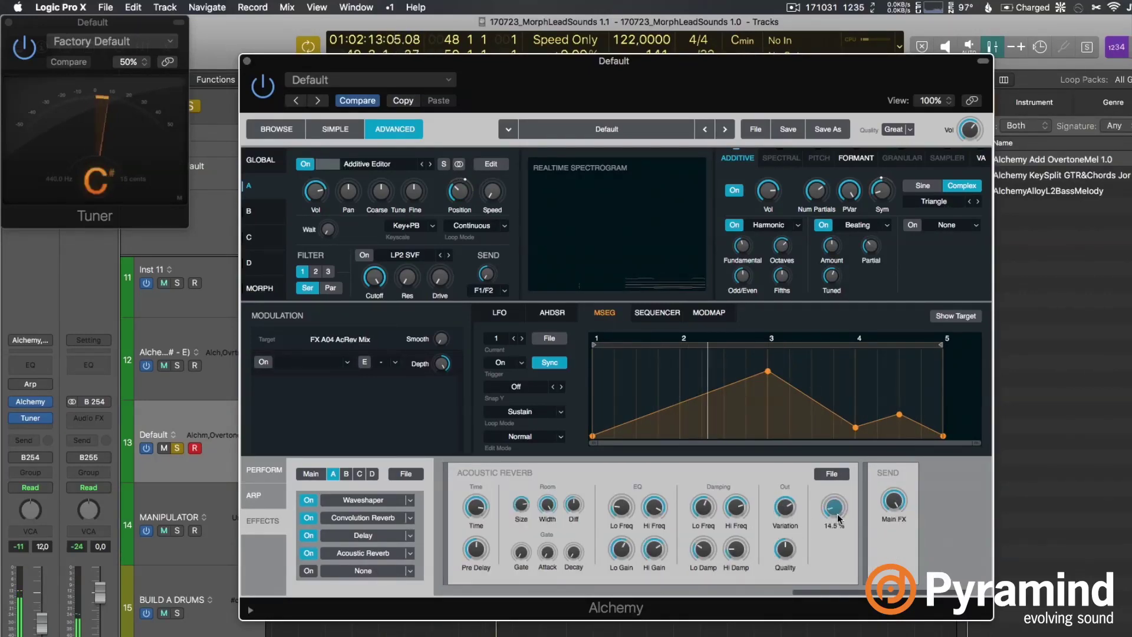
left_click(378, 520)
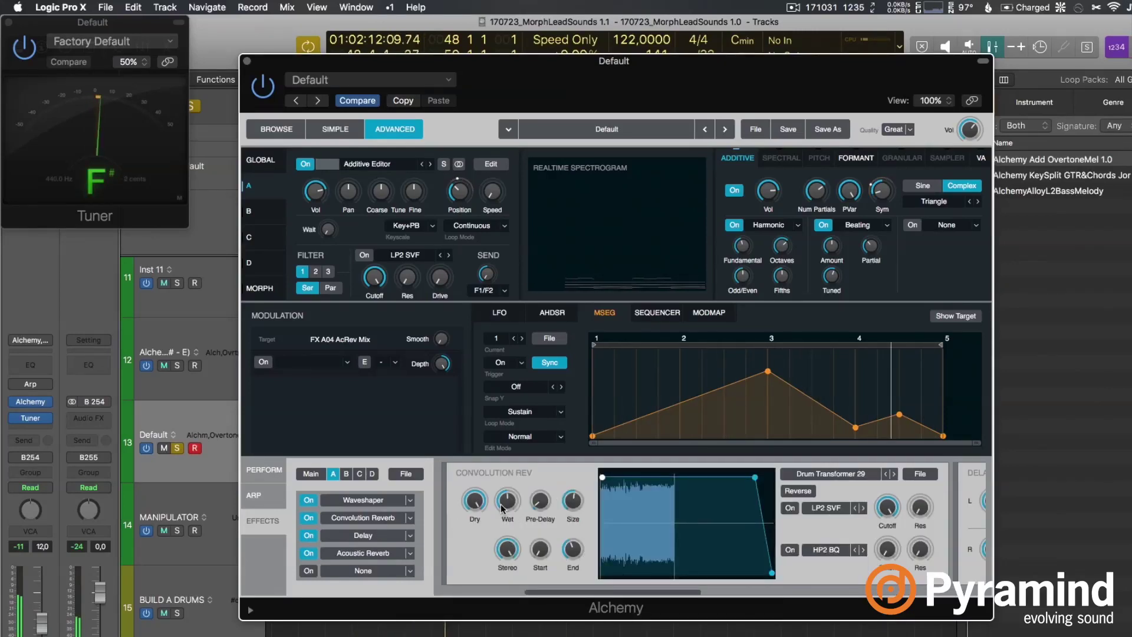
left_click(474, 501)
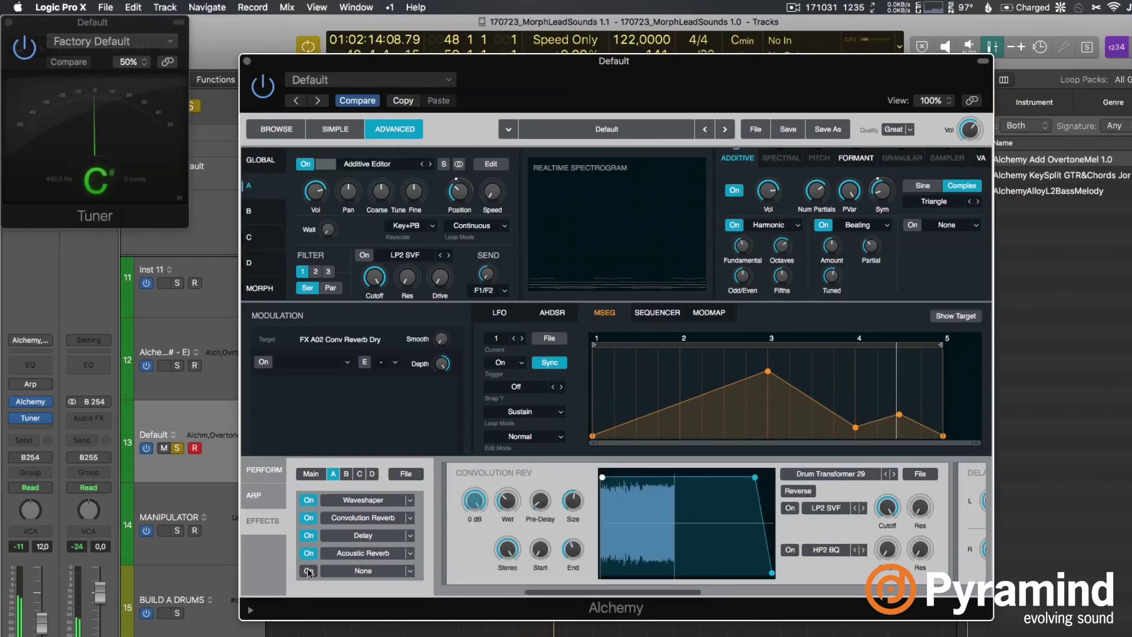
Switch on effect slot 5 and load a Vintage Compressor into it.
left_click(308, 571)
left_click(362, 570)
mouse_move(398, 523)
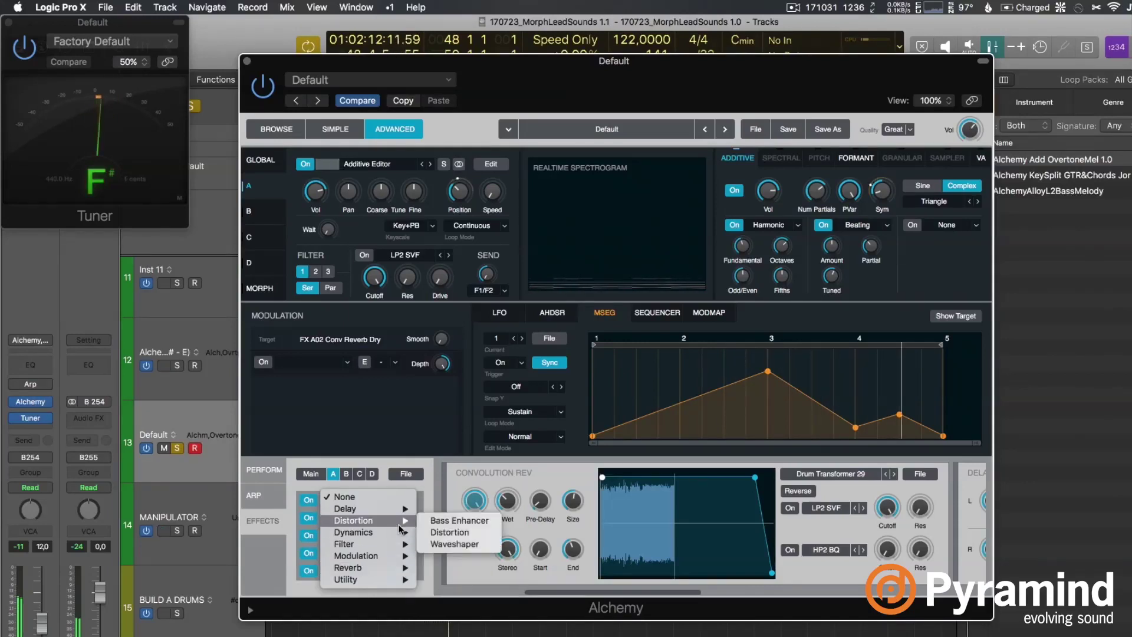
left_click(439, 545)
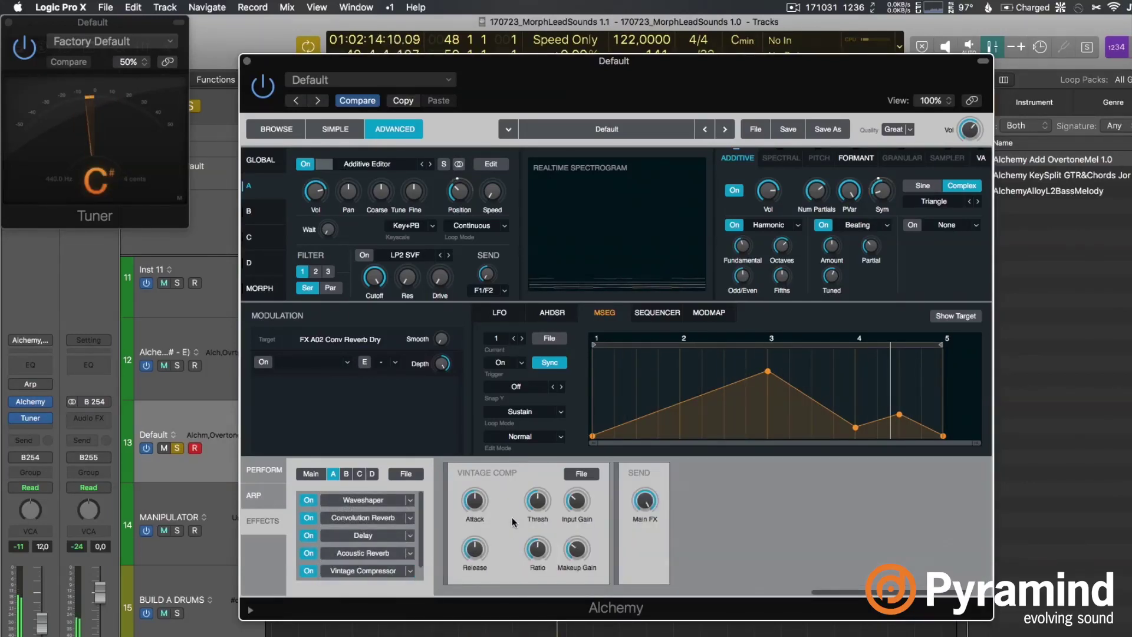
Target compressor Attack, Ratio, Threshold, Input Gain, Release and Makeup Gain in turn.
left_click(472, 503)
left_click(536, 550)
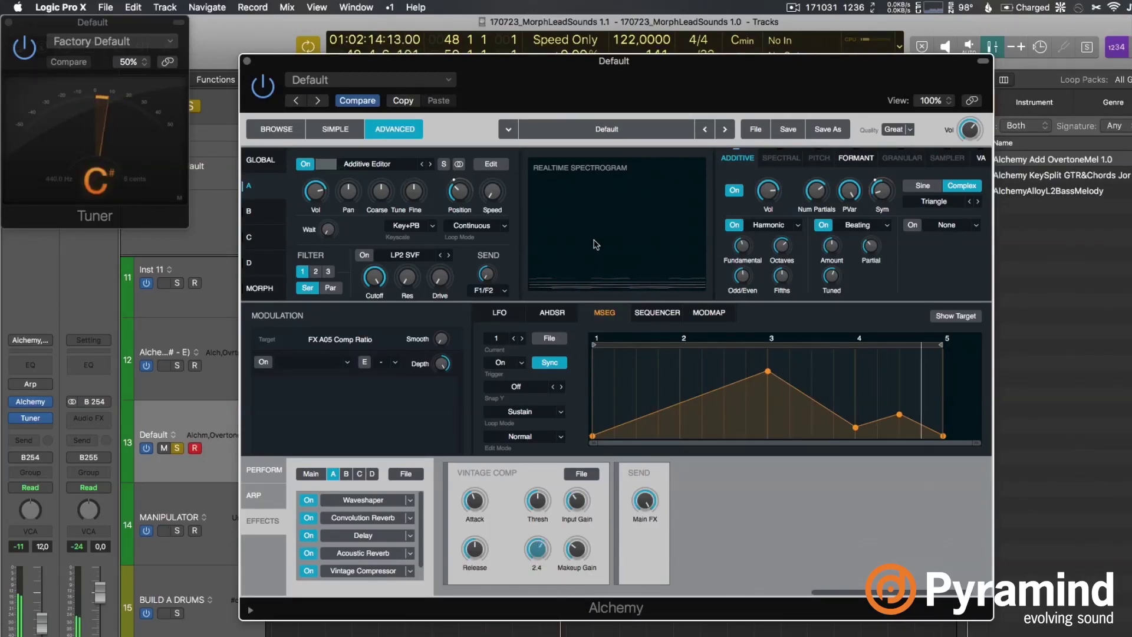
left_click(539, 504)
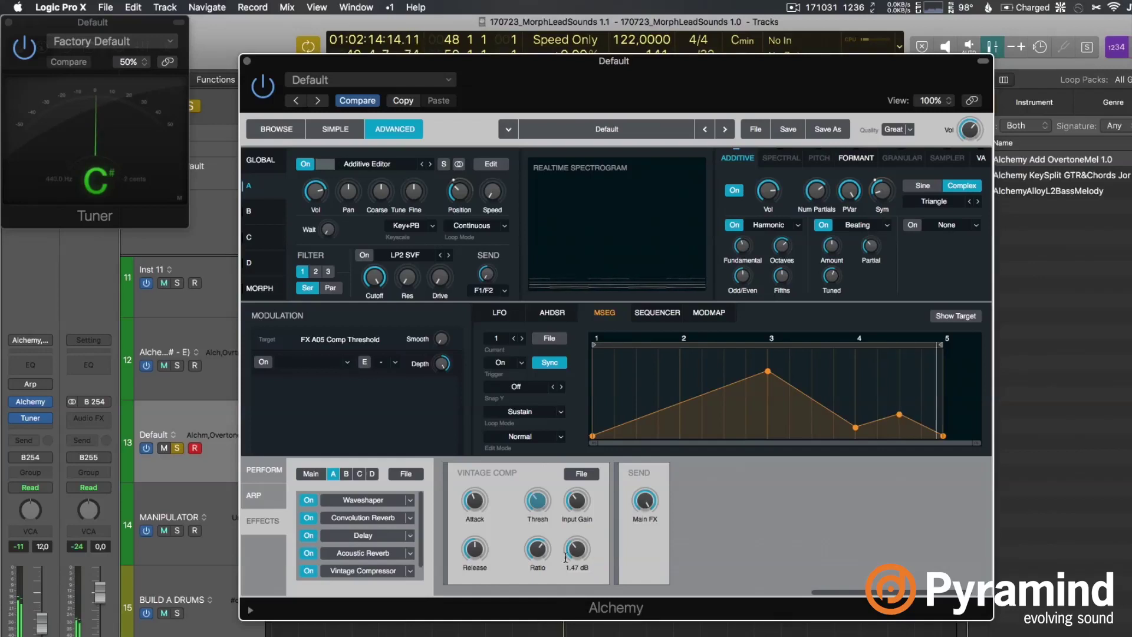
left_click(576, 500)
left_click(534, 500)
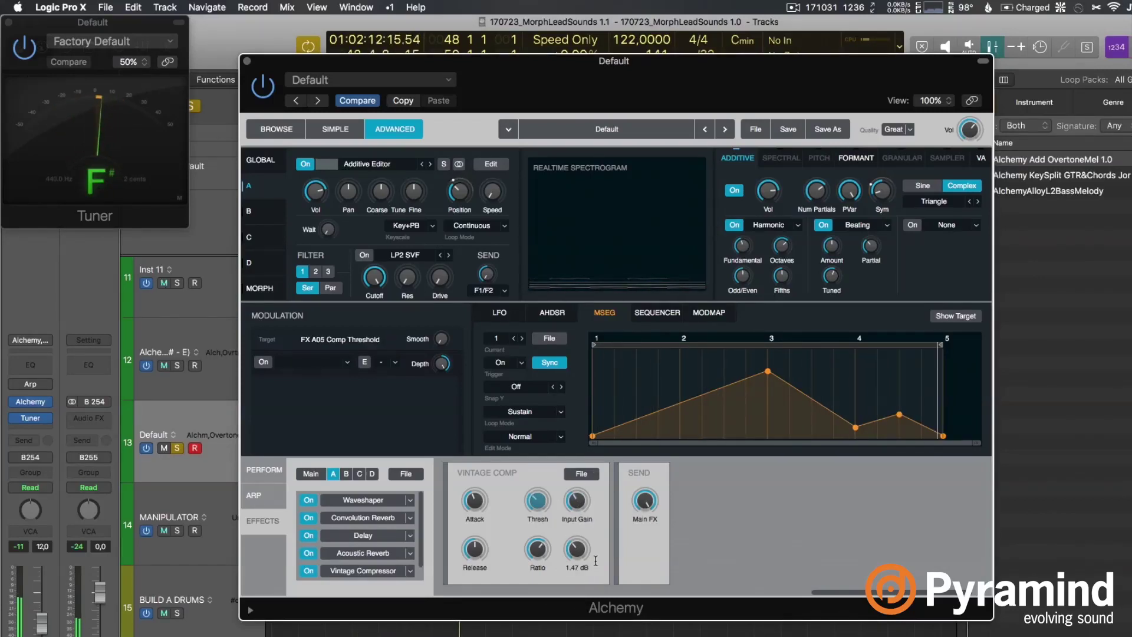
left_click(474, 549)
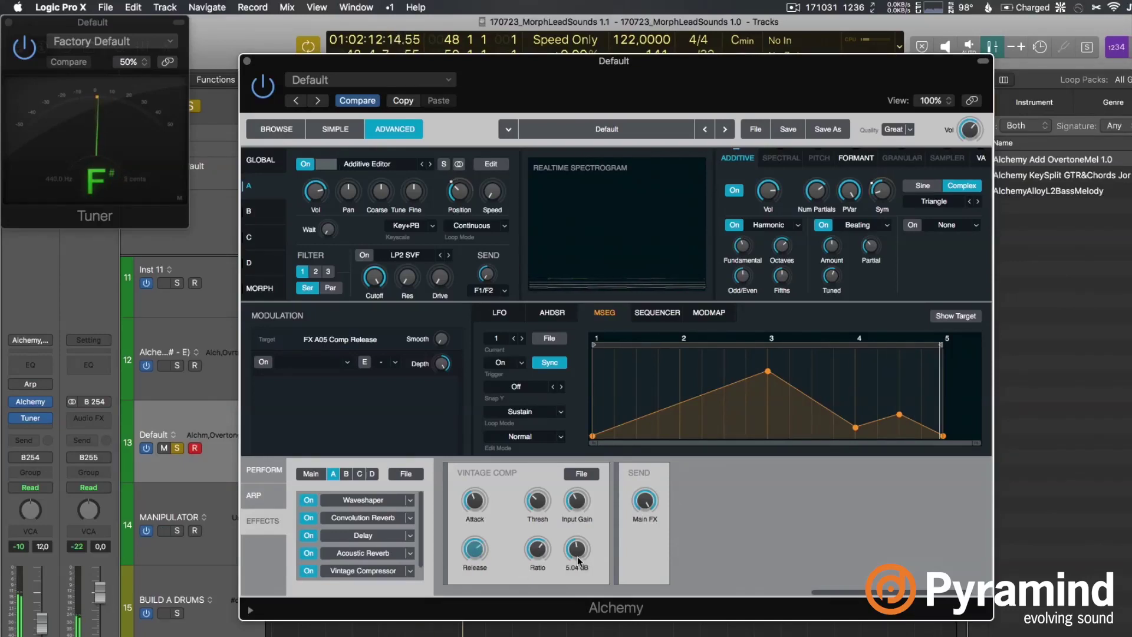
left_click(578, 559)
left_click(474, 500)
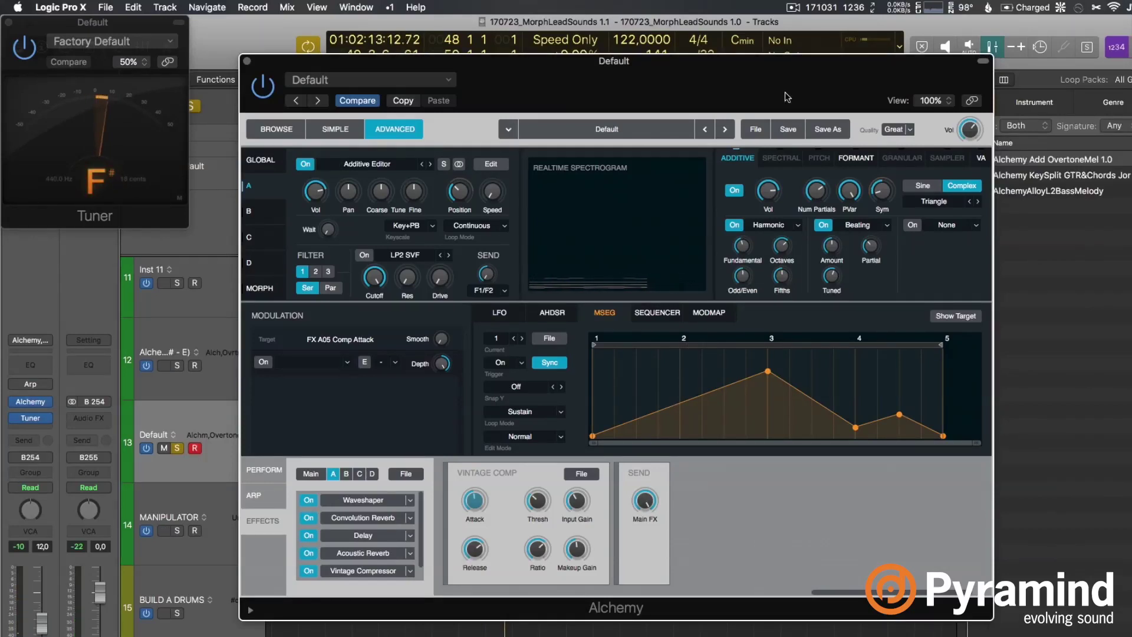
left_click(788, 6)
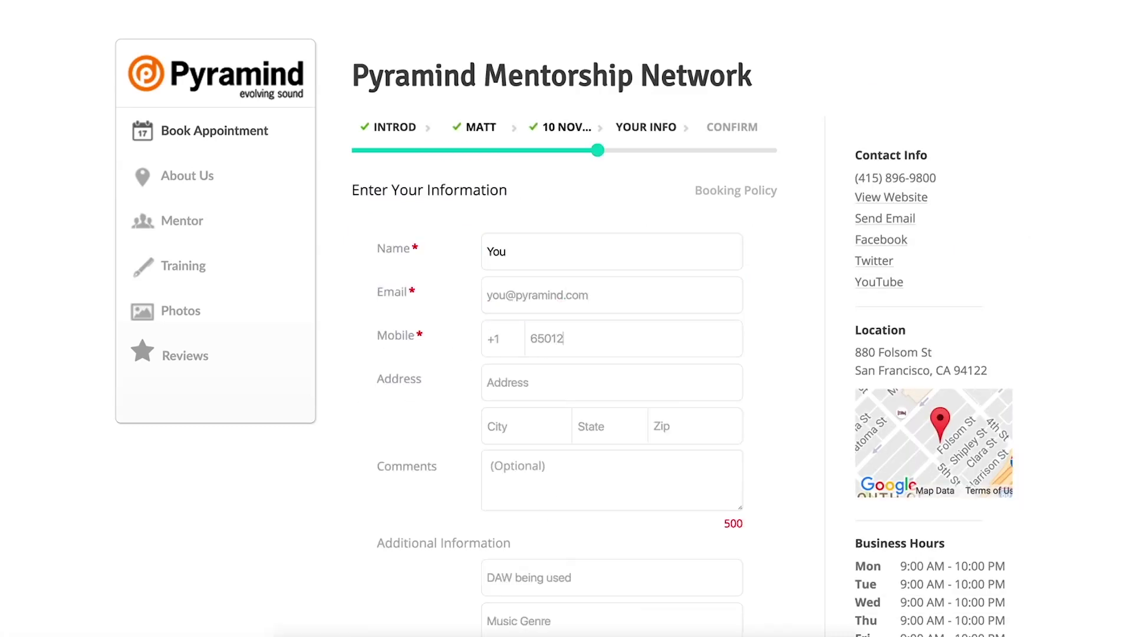
Enter the mobile number on the booking form and show the EvanKit drum track's devices.
type("34567")
scroll(560, 549, "down", 1)
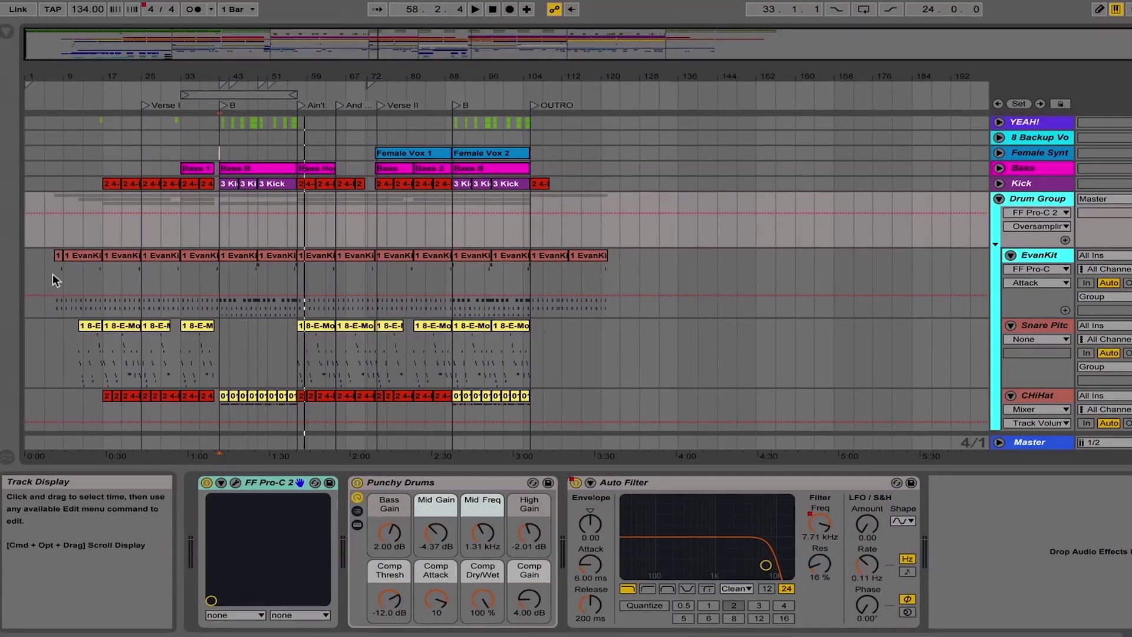
left_click(51, 274)
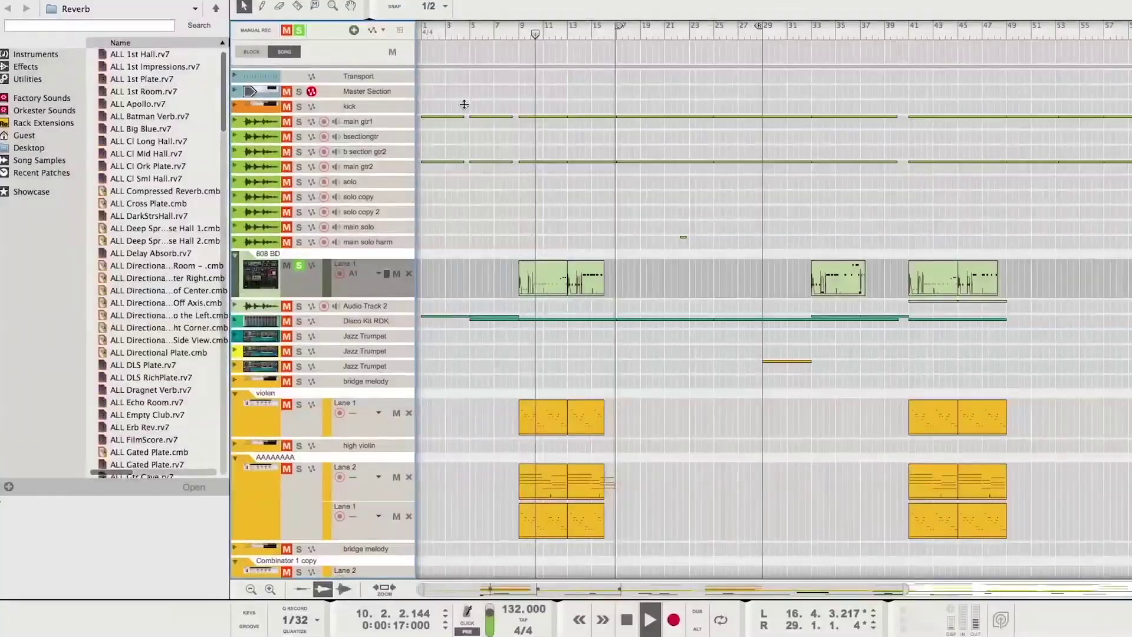